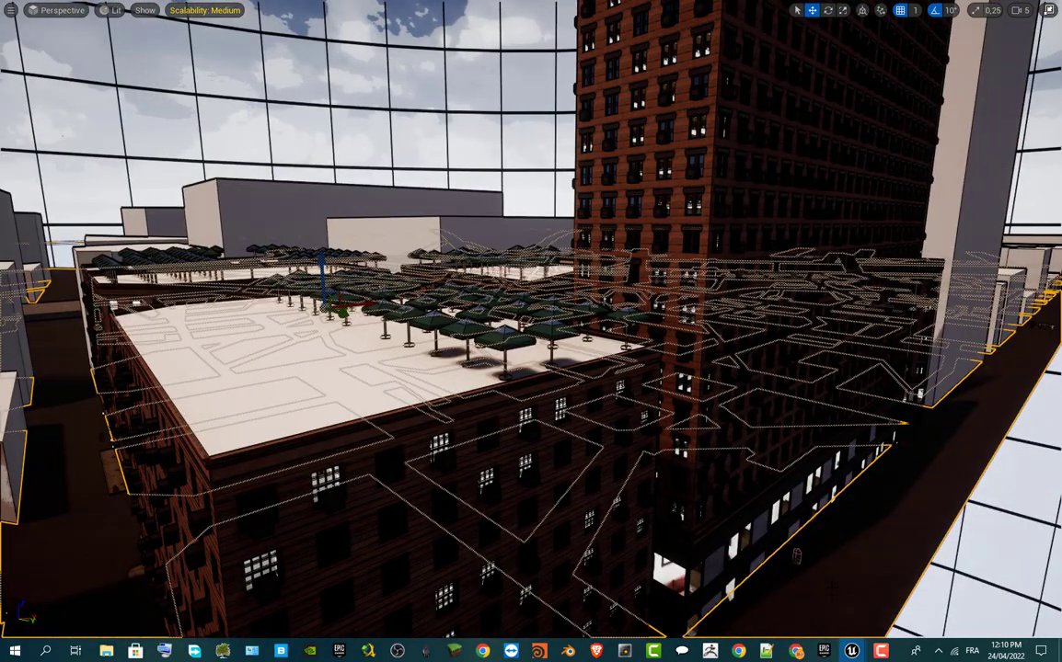
# - Switch to the Epic Games Launcher and review the Procedural Building Generator product page
pyautogui.click(824, 650)
pyautogui.moveTo(549, 71)
pyautogui.scroll(3, 672, 352)
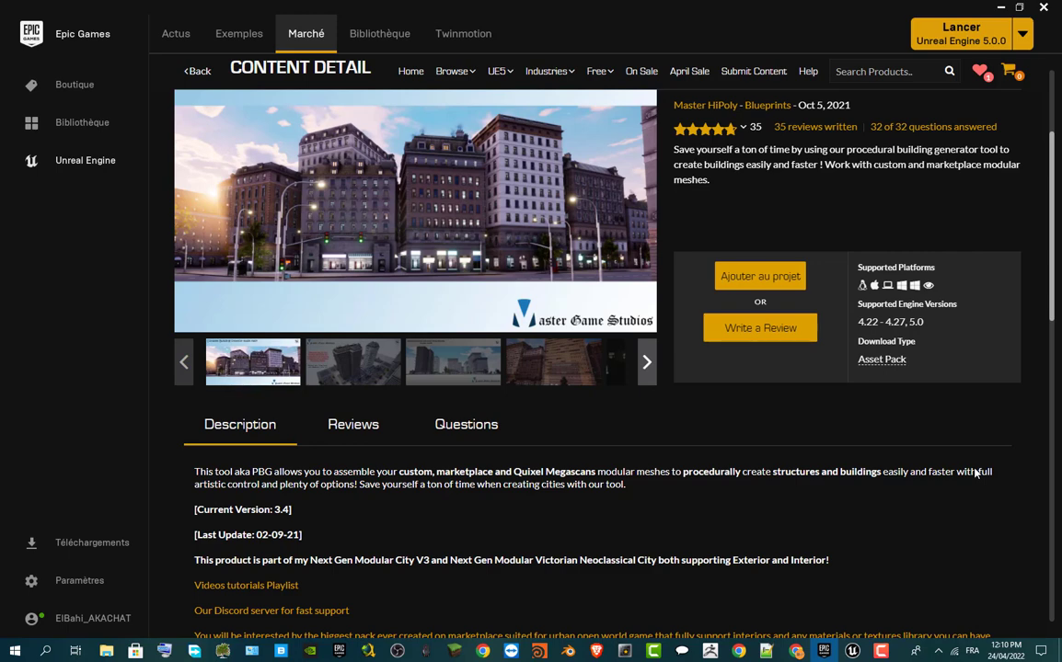
pyautogui.scroll(2, 918, 448)
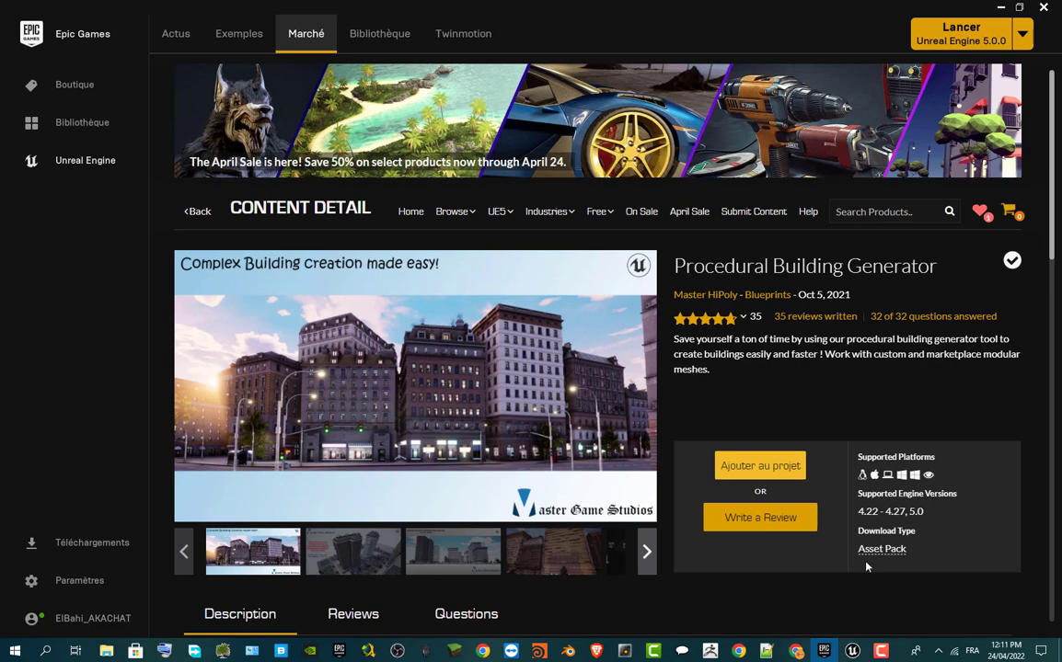
# - Switch to the SizeTest project in Unreal Editor, look over its city buildings, and close the project
pyautogui.moveTo(852, 649)
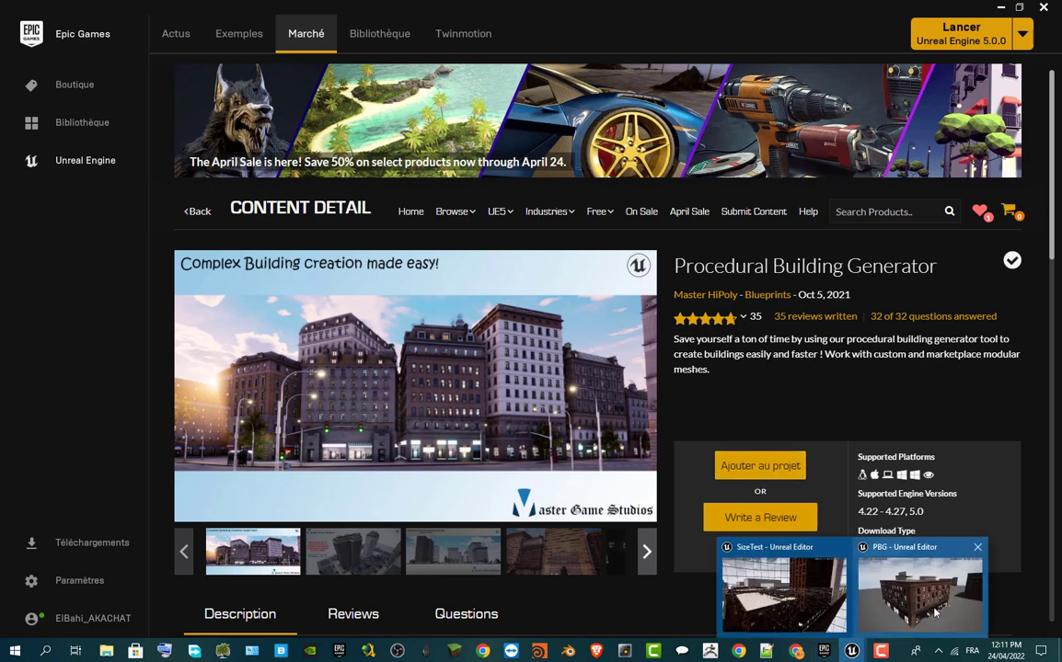
pyautogui.click(810, 612)
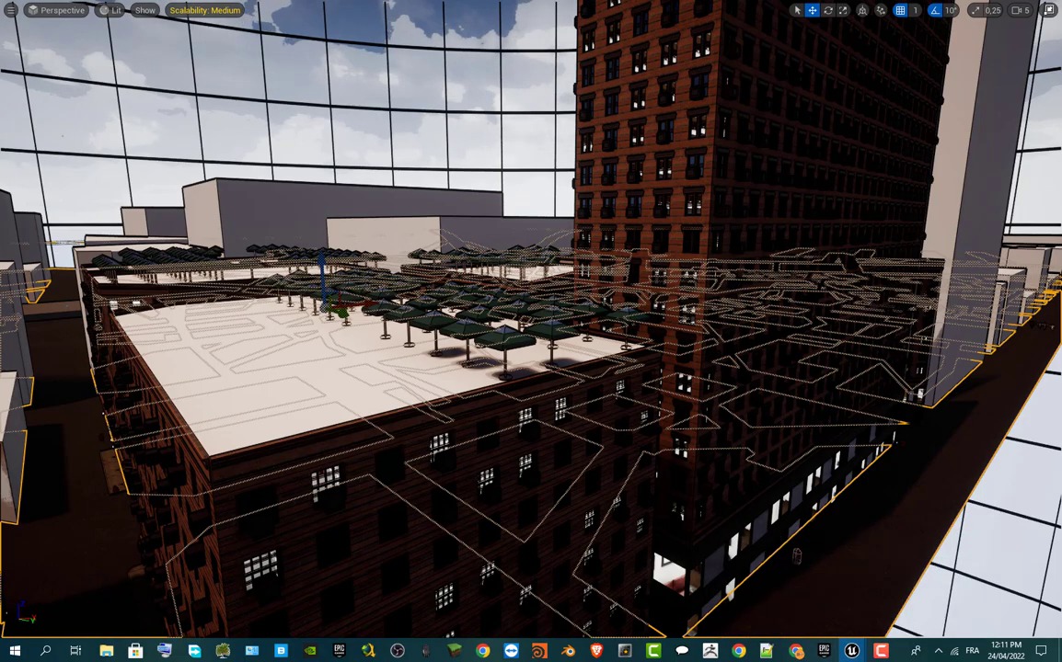
pyautogui.moveTo(589, 414); pyautogui.dragTo(515, 414, button='right')
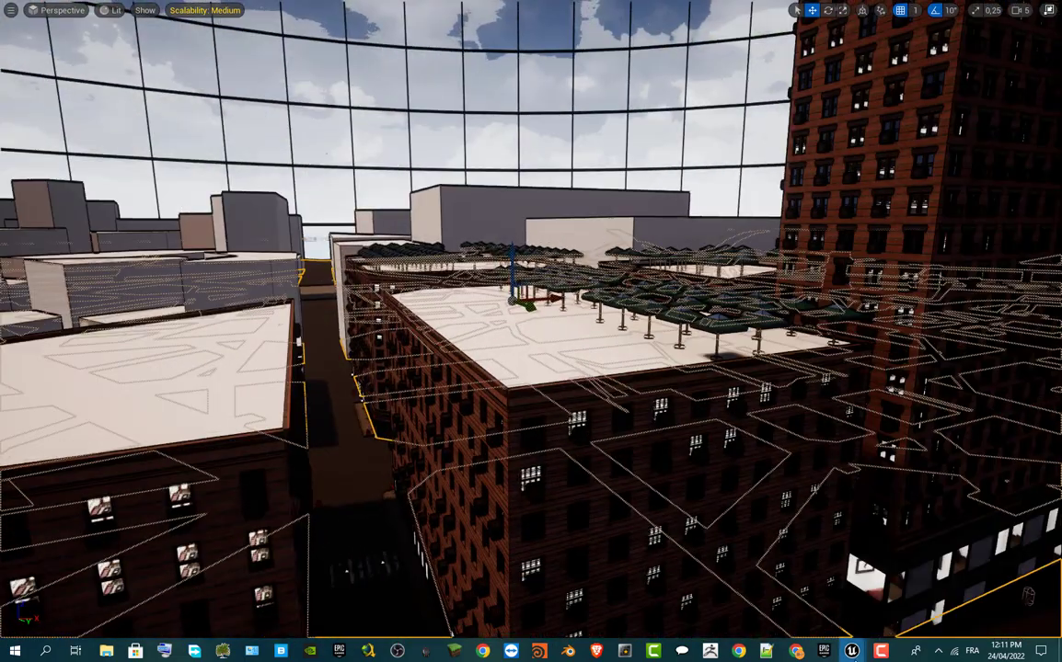
pyautogui.moveTo(852, 651)
pyautogui.click(839, 547)
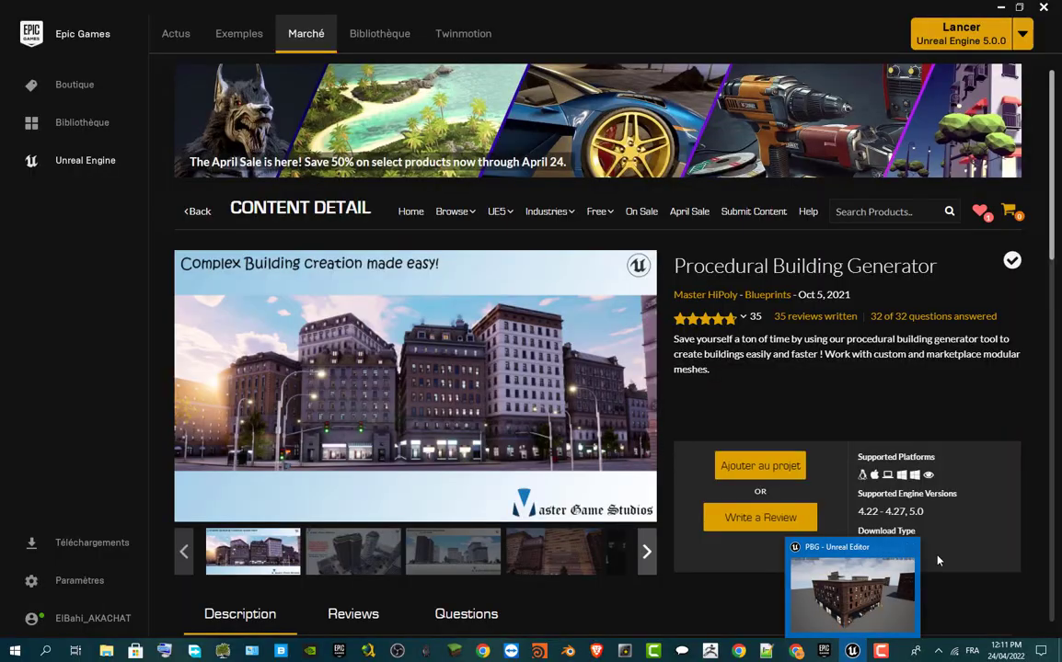
# - Close the PBG project in Unreal Editor, saving the ThirdPersonExampleMap level
pyautogui.click(910, 547)
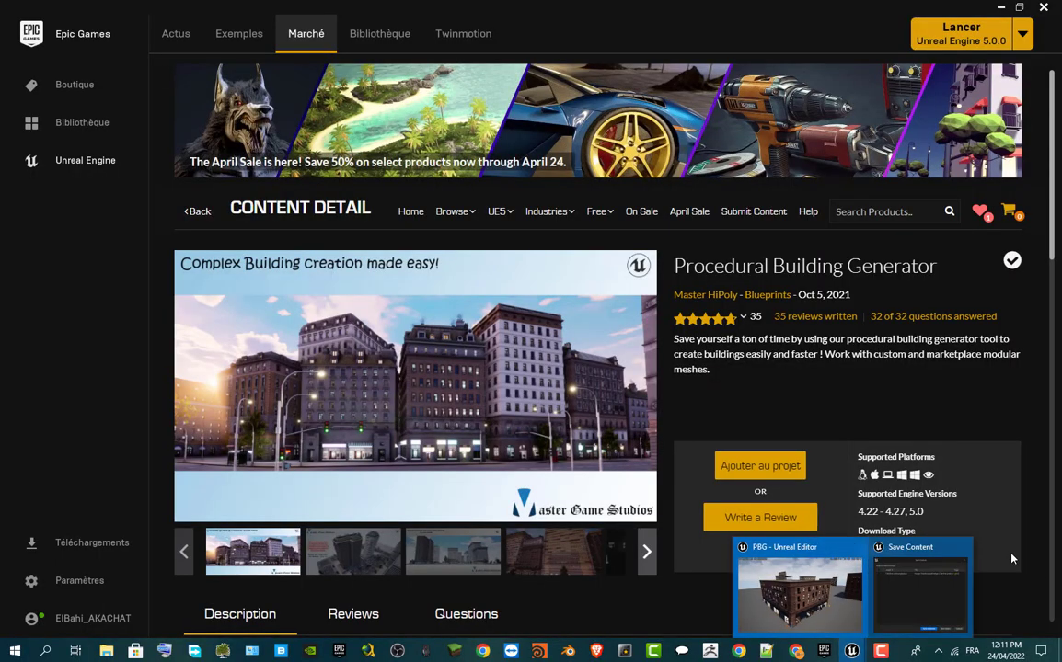
pyautogui.click(920, 588)
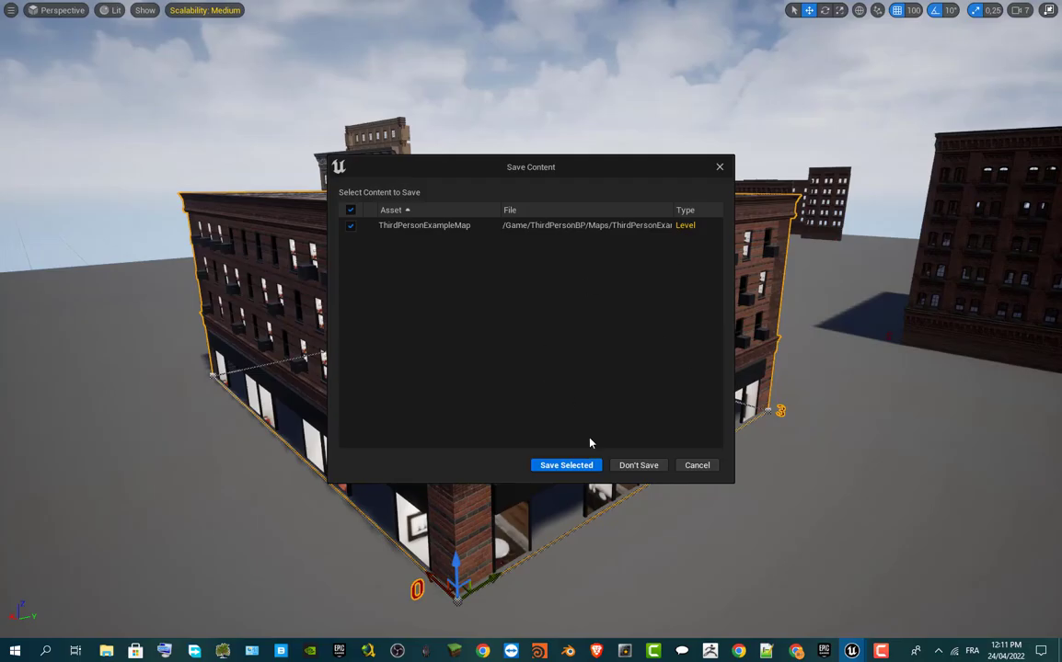
pyautogui.click(561, 465)
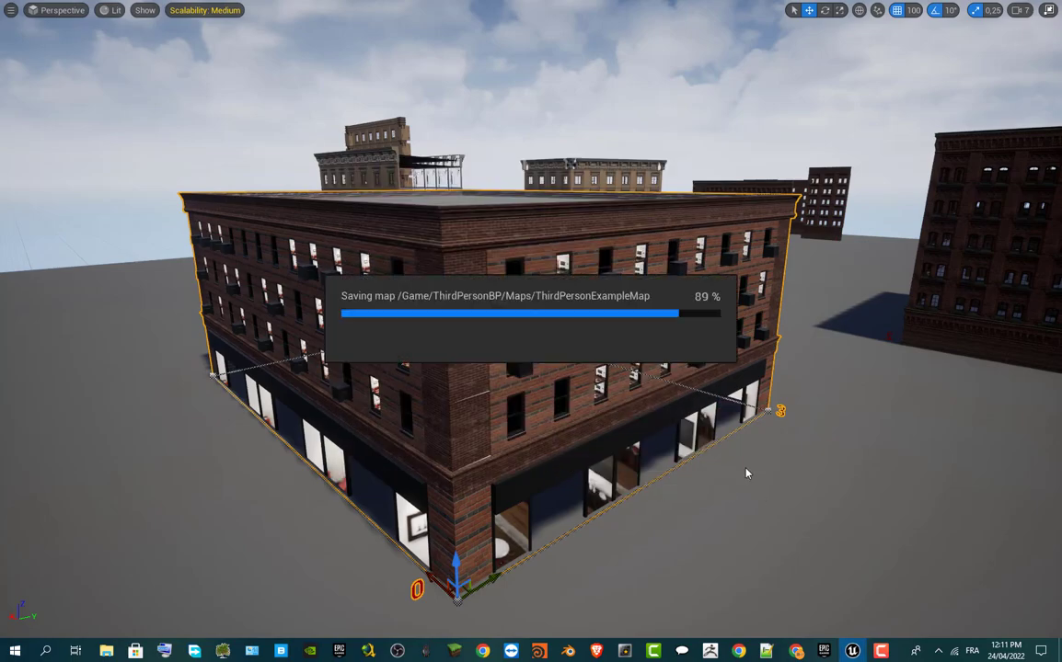
pyautogui.click(852, 651)
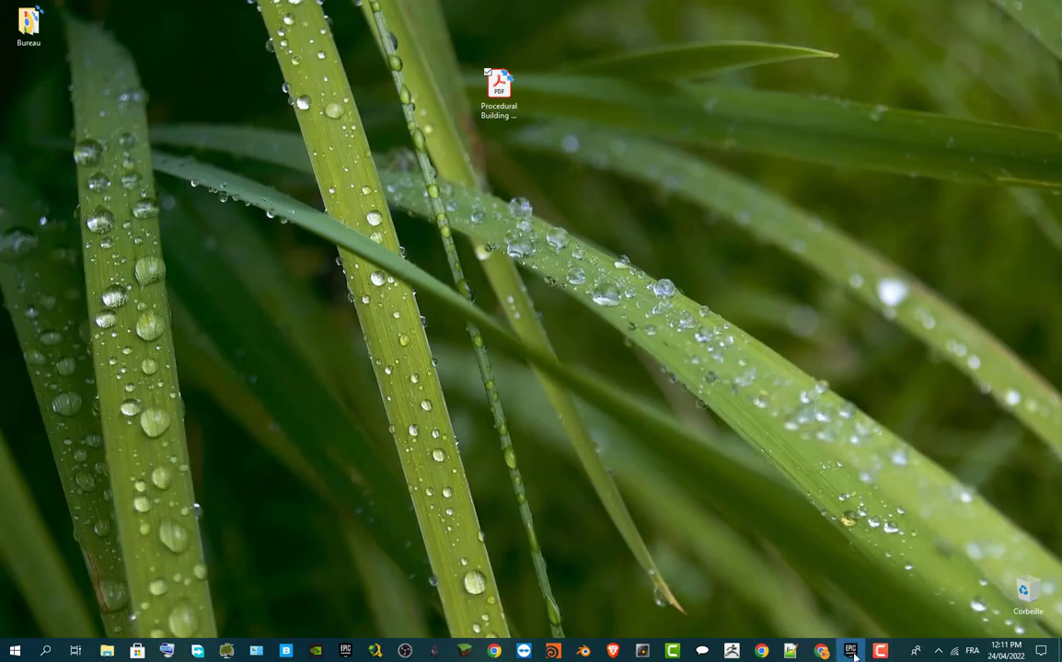
# - Switch to the Epic Games Launcher, look through the library's projects, and launch Unreal Engine 5.0.0
pyautogui.click(850, 651)
pyautogui.click(379, 33)
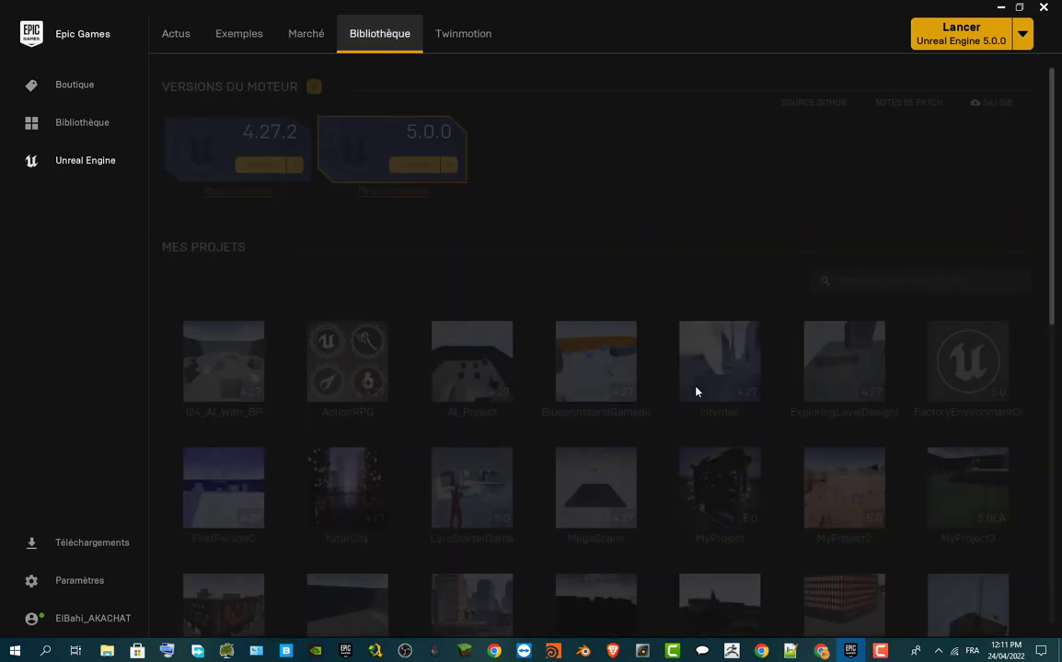
pyautogui.scroll(-2, 644, 268)
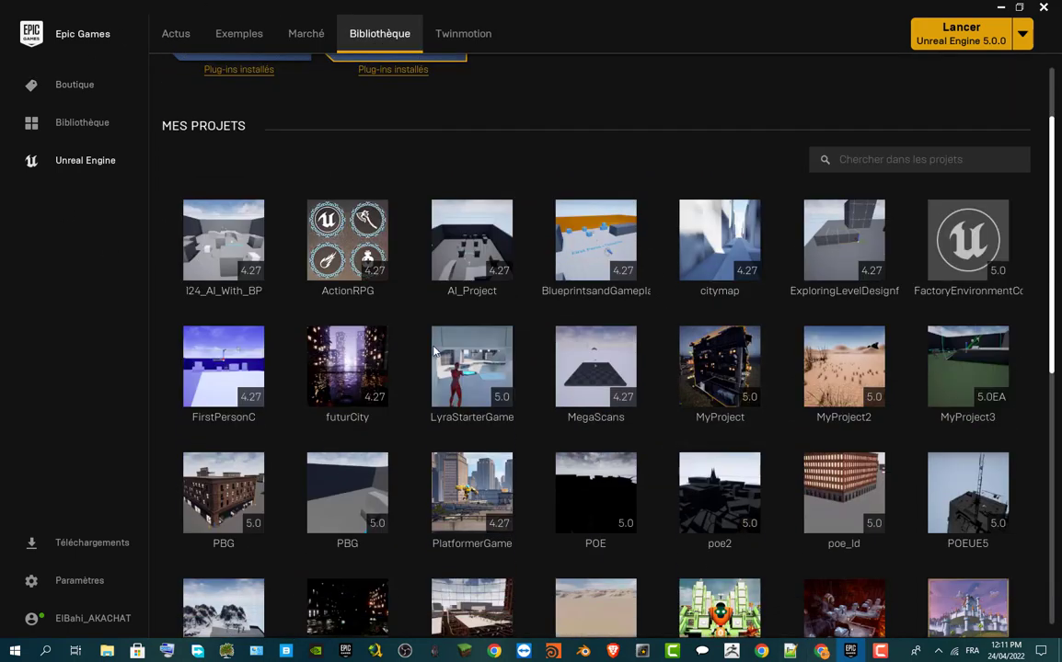
pyautogui.scroll(1, 462, 383)
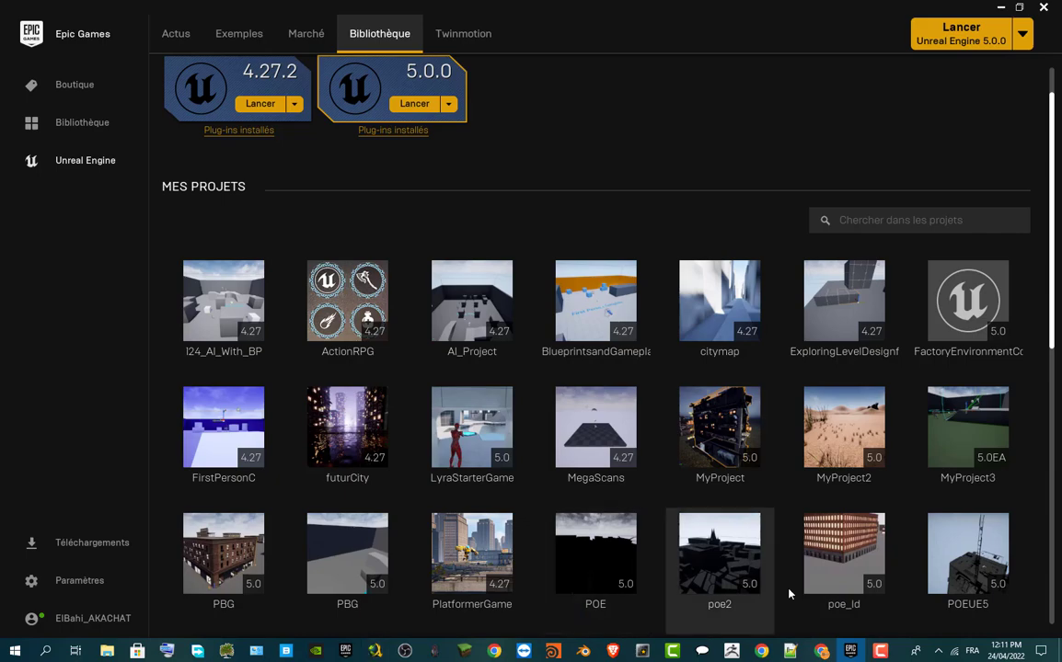
pyautogui.scroll(-2, 228, 267)
pyautogui.scroll(-1, 228, 268)
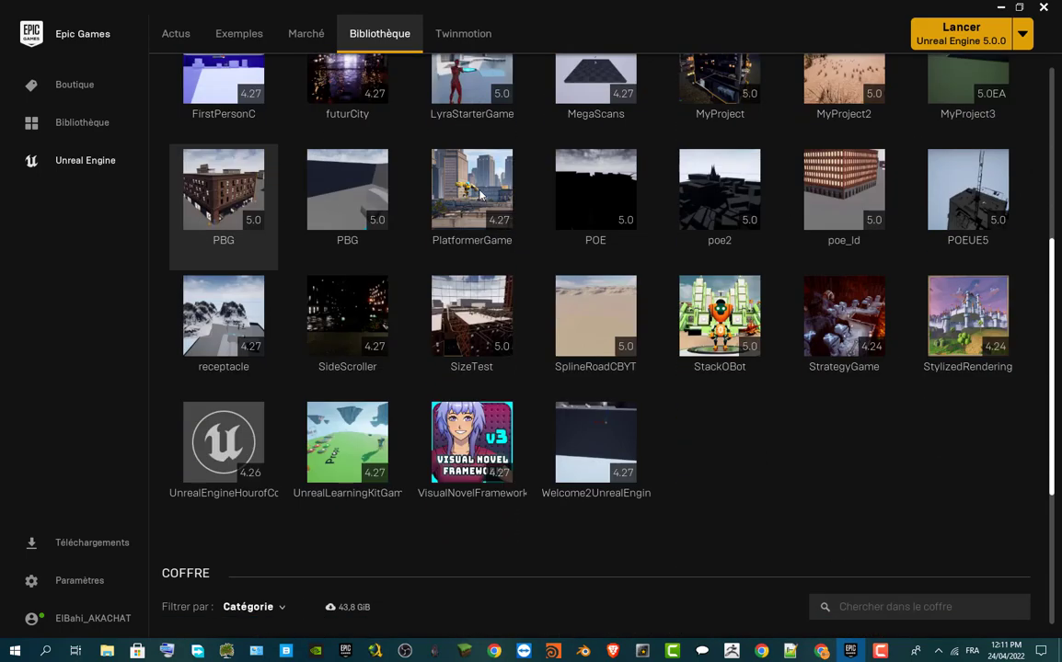
pyautogui.click(938, 31)
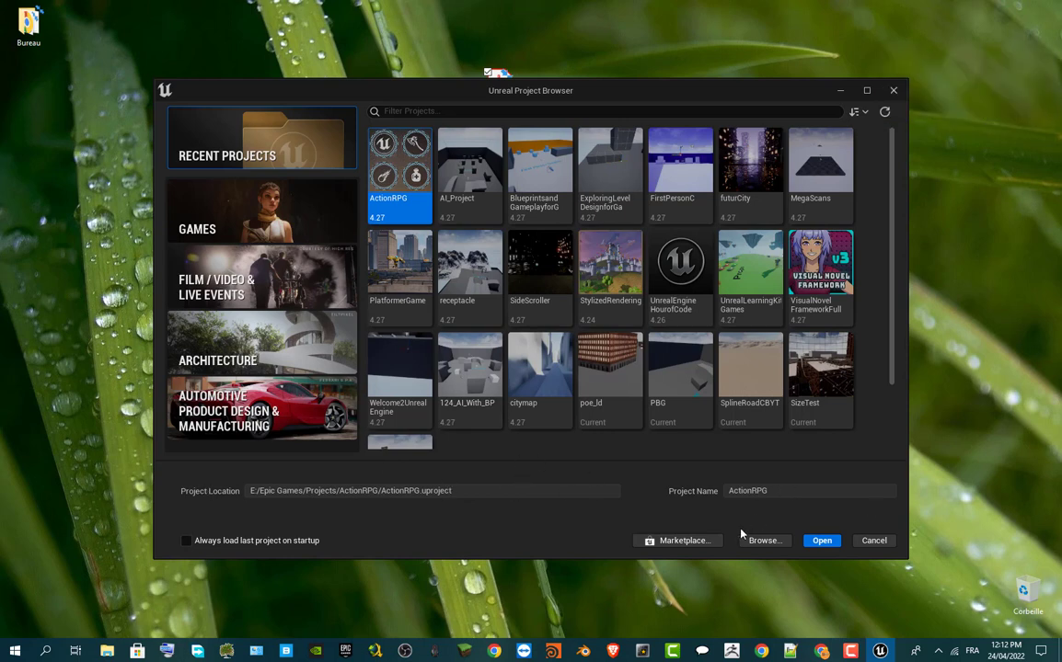
# - Choose the Third Person template from the Games category for a new Unreal project
pyautogui.scroll(-2, 432, 184)
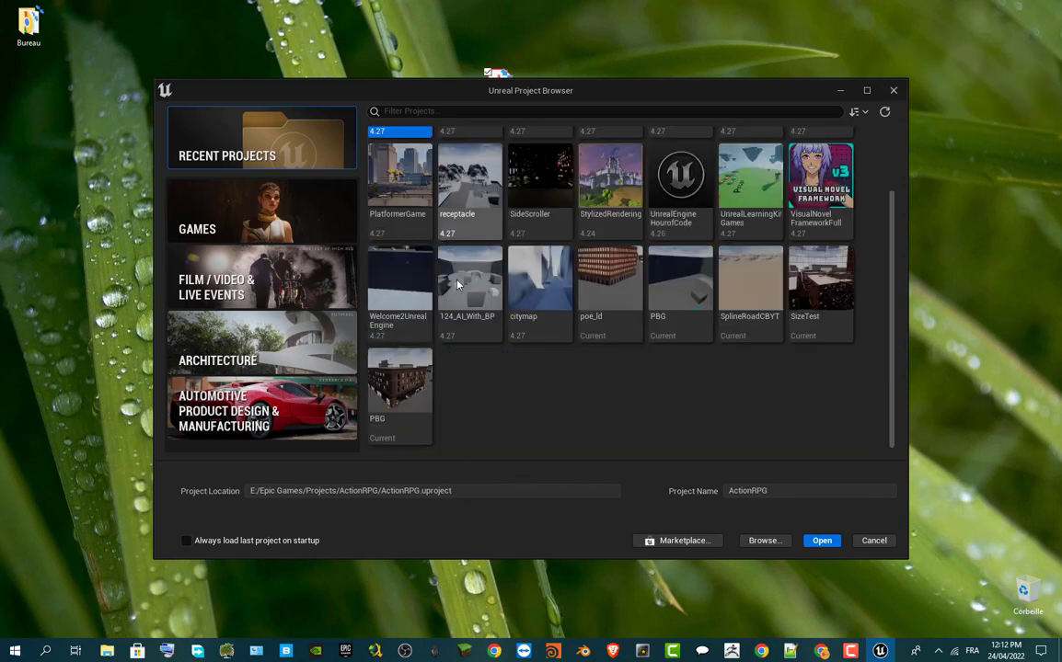
pyautogui.scroll(2, 414, 276)
pyautogui.click(302, 206)
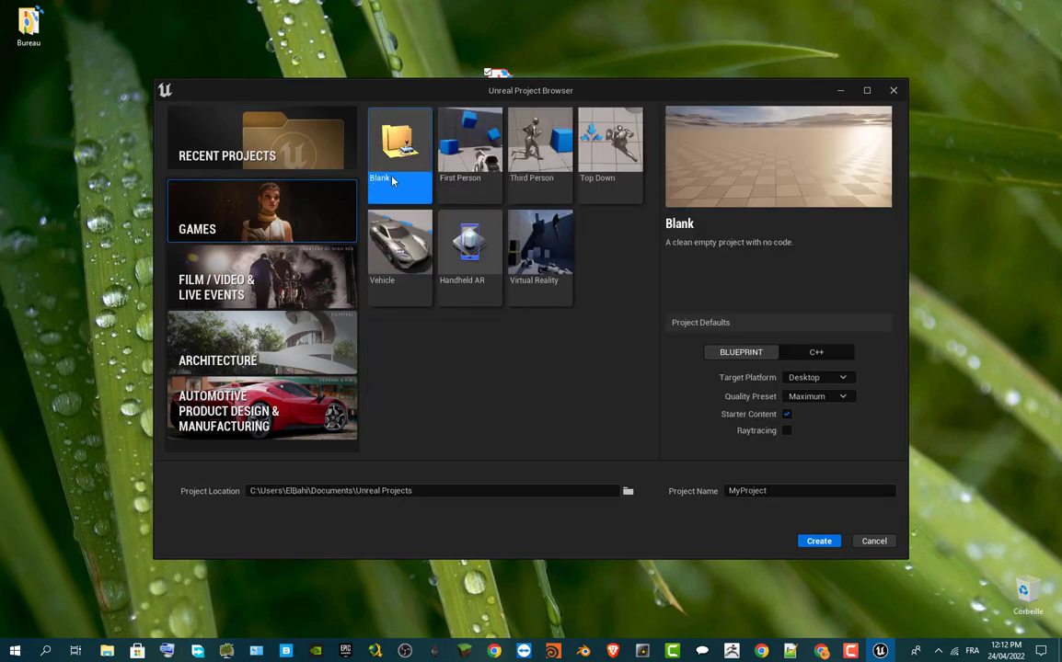
pyautogui.click(540, 147)
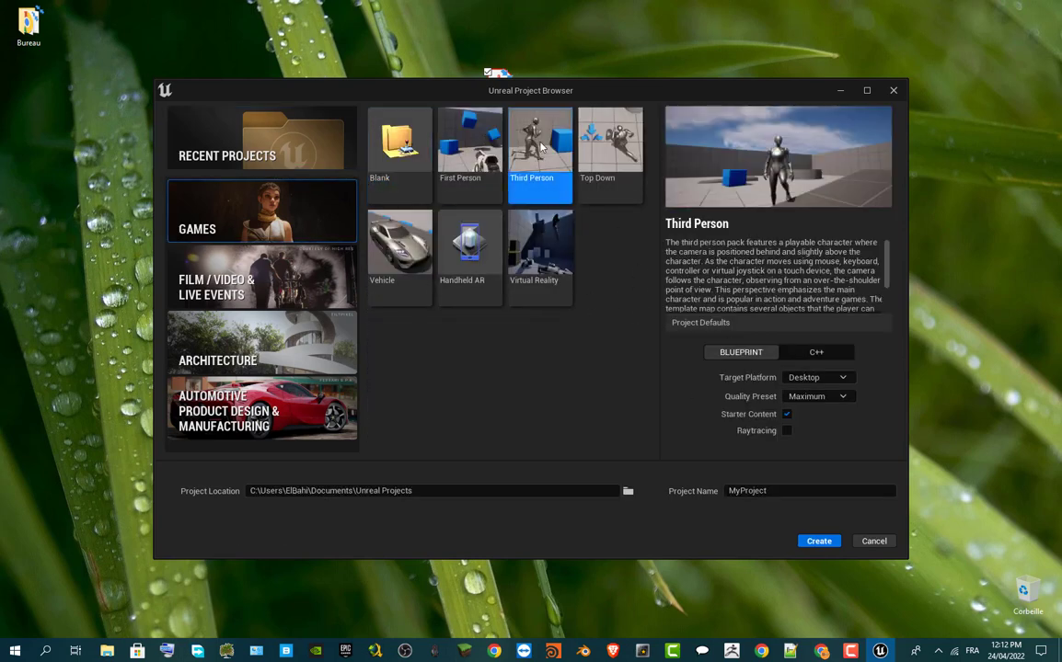
# - Name the new project PBGtUTO and create it
pyautogui.click(859, 491)
pyautogui.press('BackSpace')
pyautogui.press('BackSpace')
pyautogui.press('BackSpace')
pyautogui.press('BackSpace')
pyautogui.press('BackSpace')
pyautogui.press('BackSpace')
pyautogui.press('BackSpace')
pyautogui.press('BackSpace')
pyautogui.press('BackSpace')
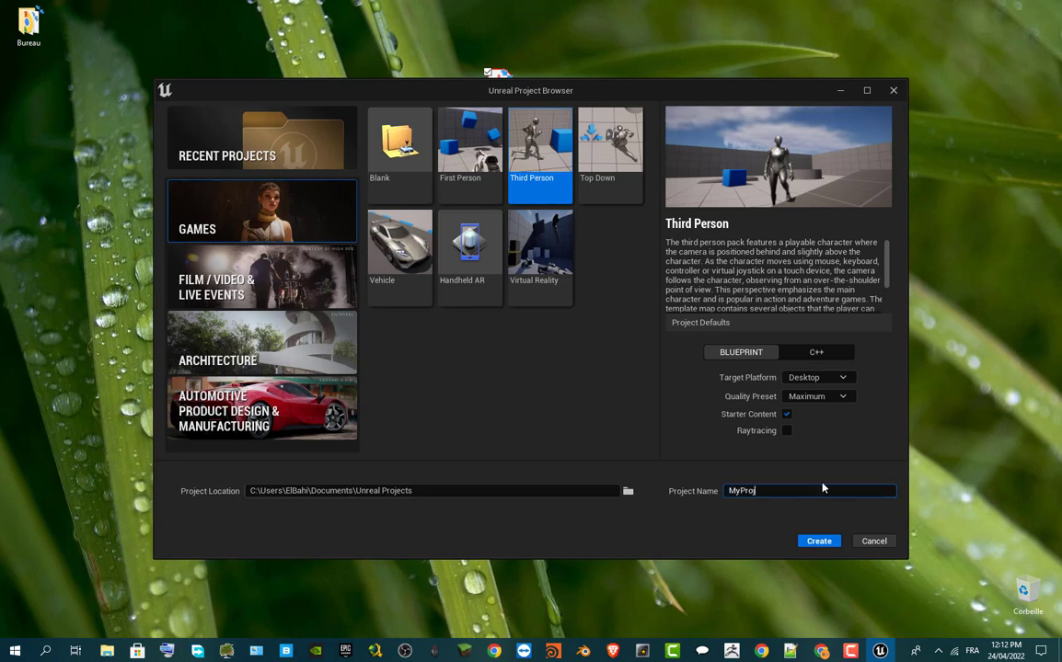
pyautogui.write('PBGtUTO')
pyautogui.click(826, 540)
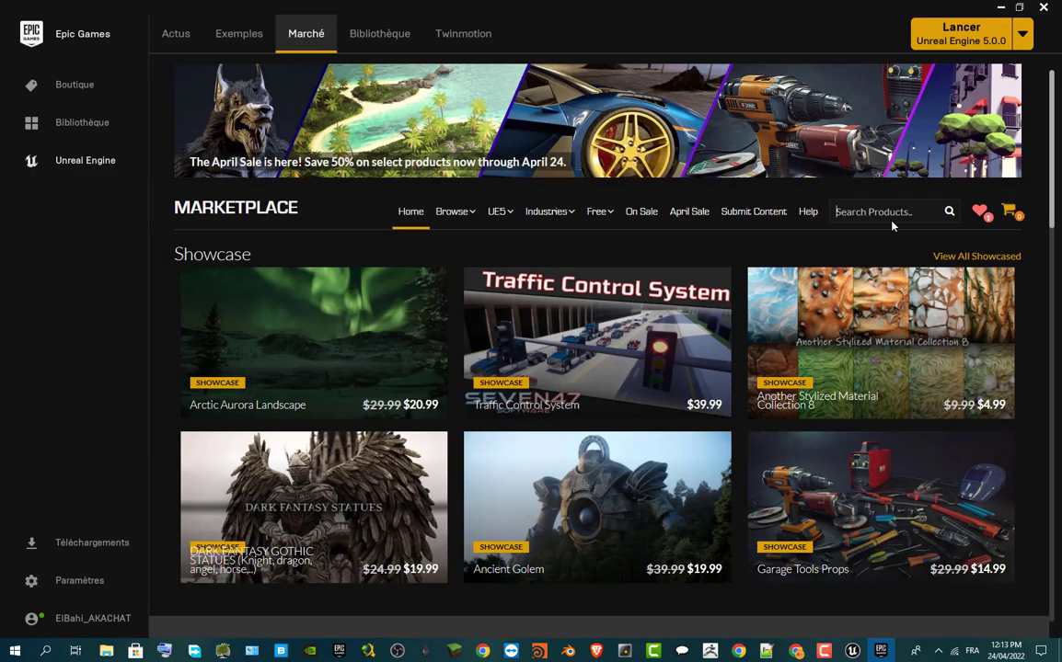
# - In the Epic Games Launcher marketplace, search for "Procedural building" and open the Procedural Building Generator product page
pyautogui.write('Proc')
pyautogui.write('edural building')
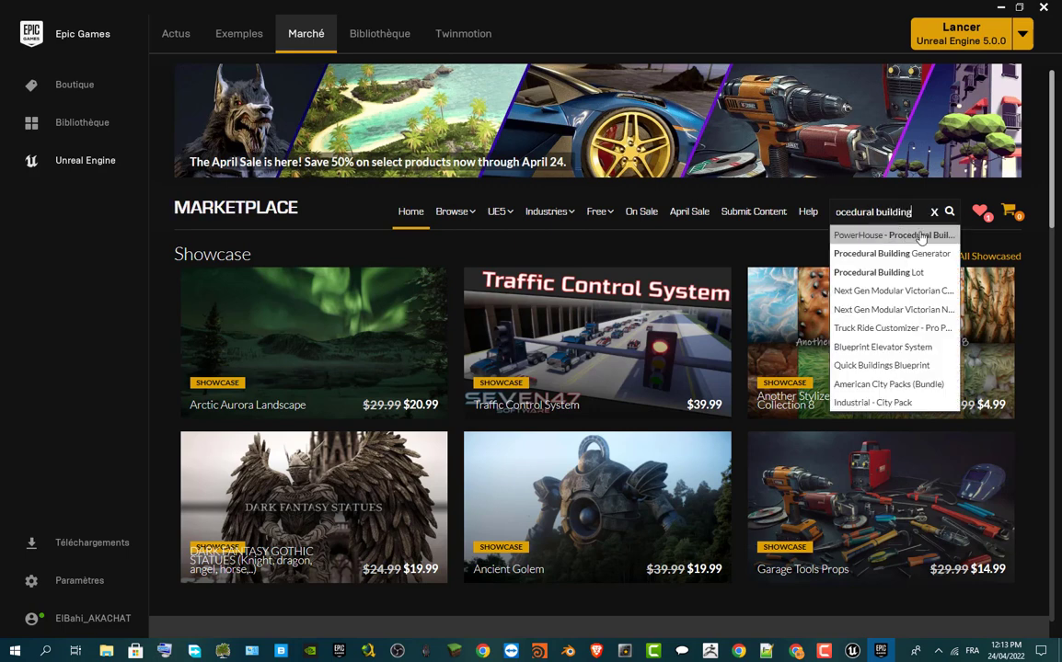
pyautogui.click(920, 253)
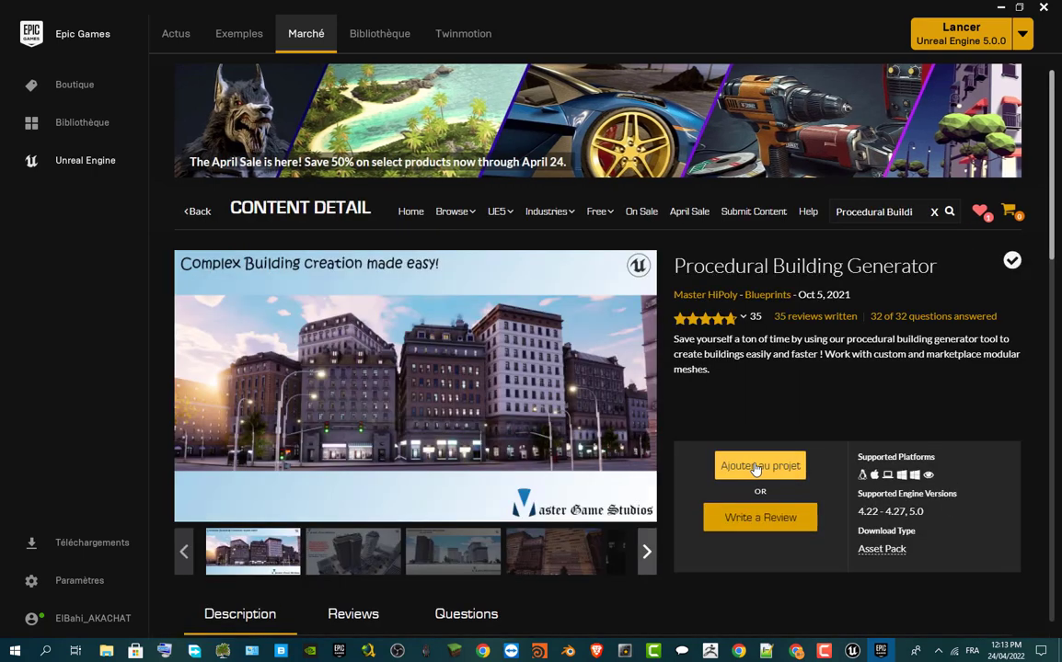
# - Add the Procedural Building Generator asset pack to the PBGtUTO project
pyautogui.click(781, 471)
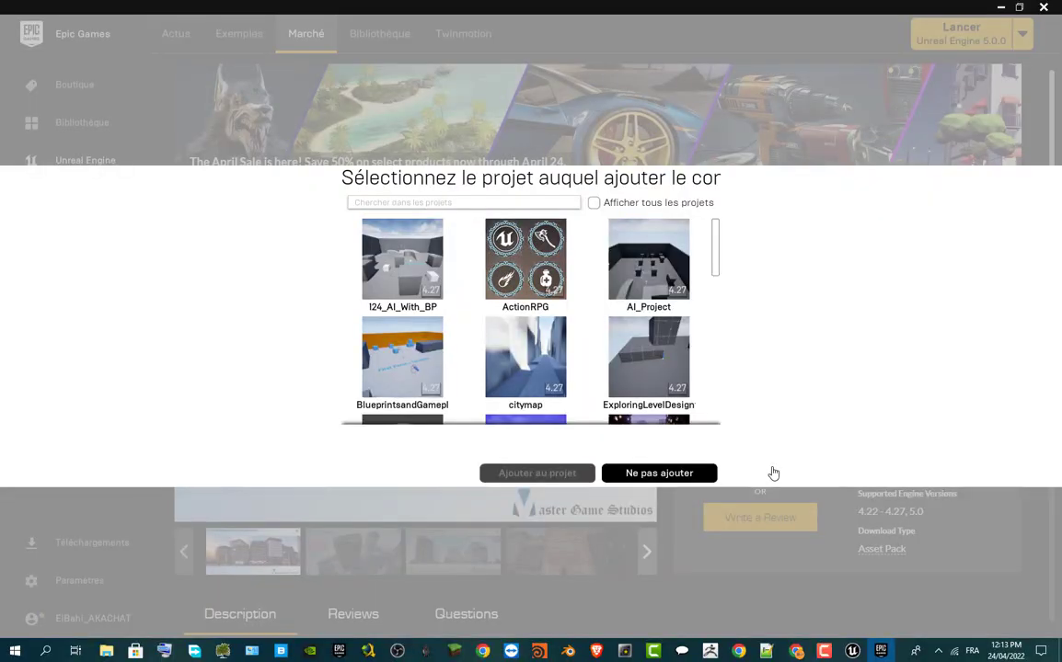
pyautogui.scroll(-5, 658, 319)
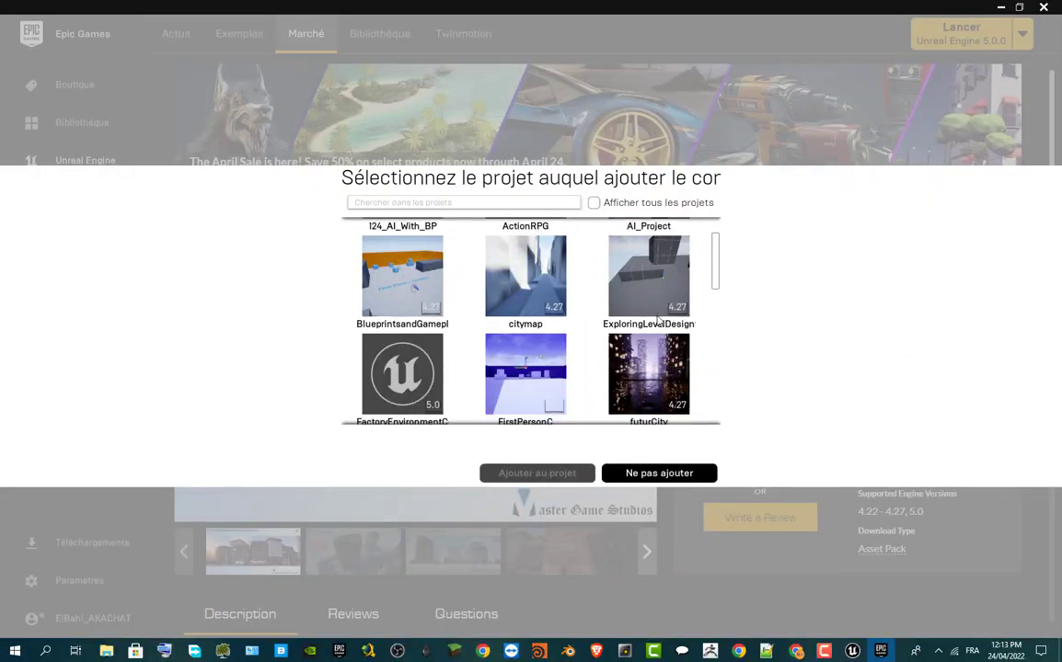
pyautogui.scroll(-7, 658, 319)
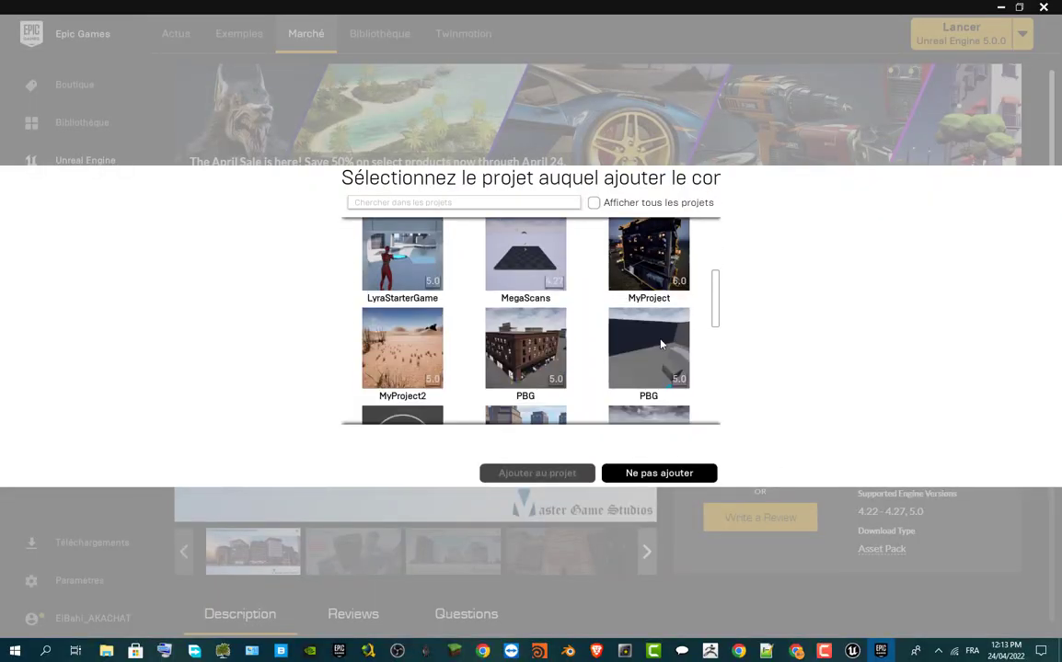
pyautogui.scroll(3, 660, 347)
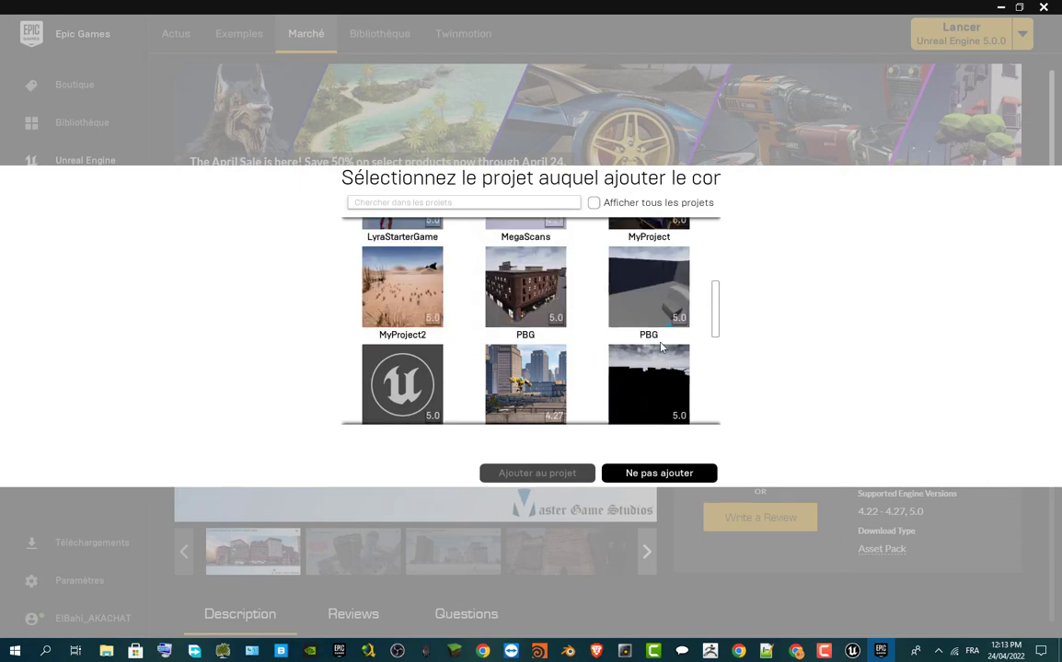
pyautogui.scroll(-5, 664, 368)
pyautogui.scroll(-7, 669, 381)
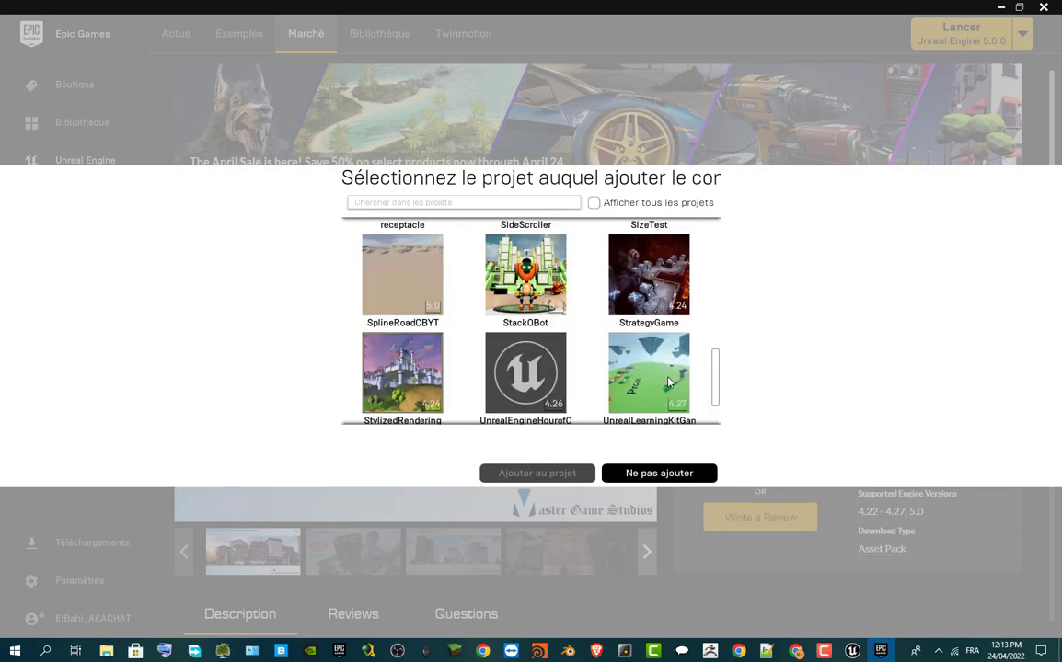
pyautogui.scroll(9, 669, 382)
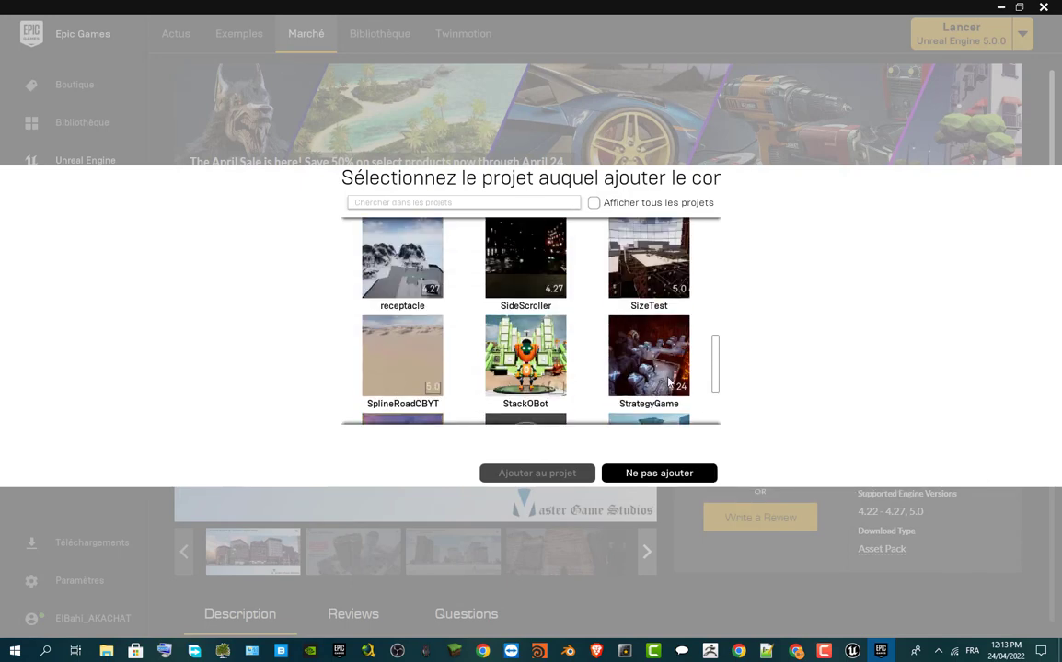
pyautogui.scroll(1, 669, 382)
pyautogui.scroll(-1, 552, 368)
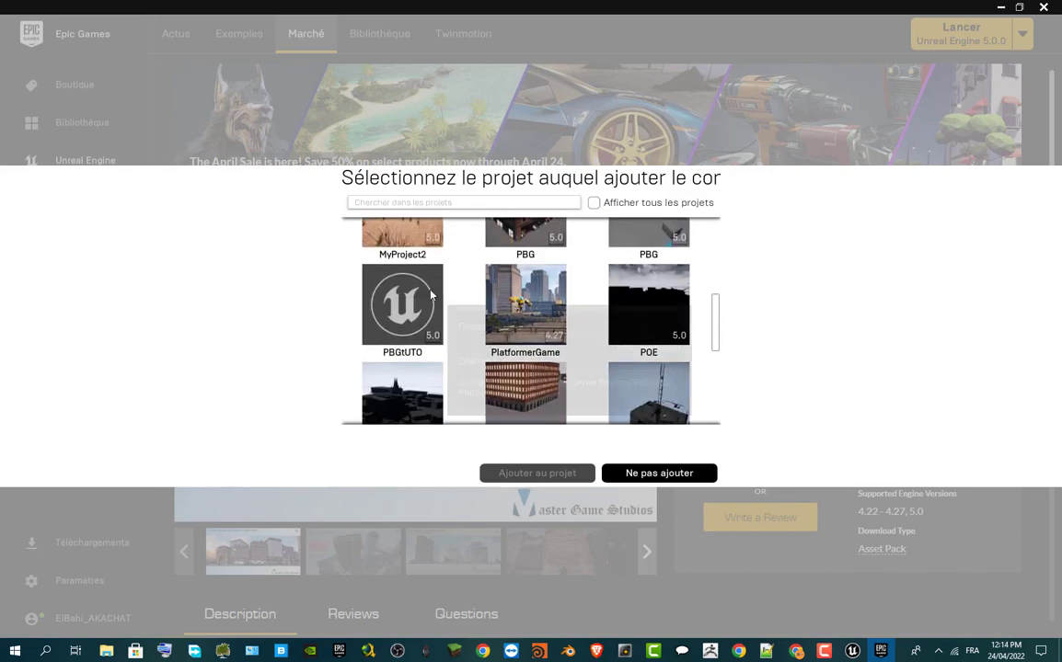
pyautogui.click(402, 308)
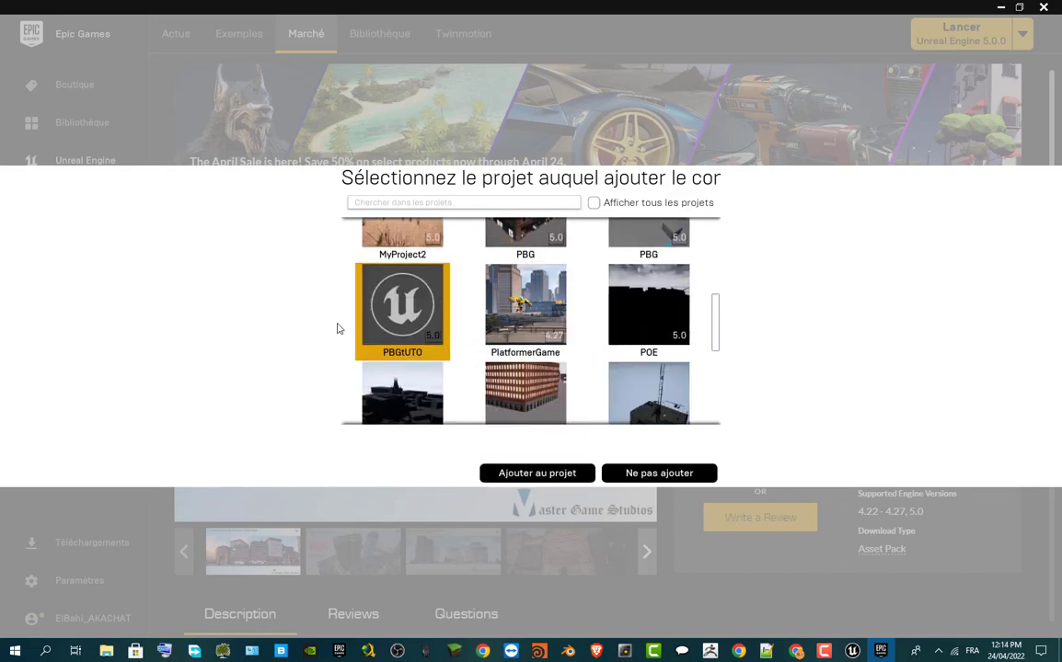
pyautogui.click(538, 473)
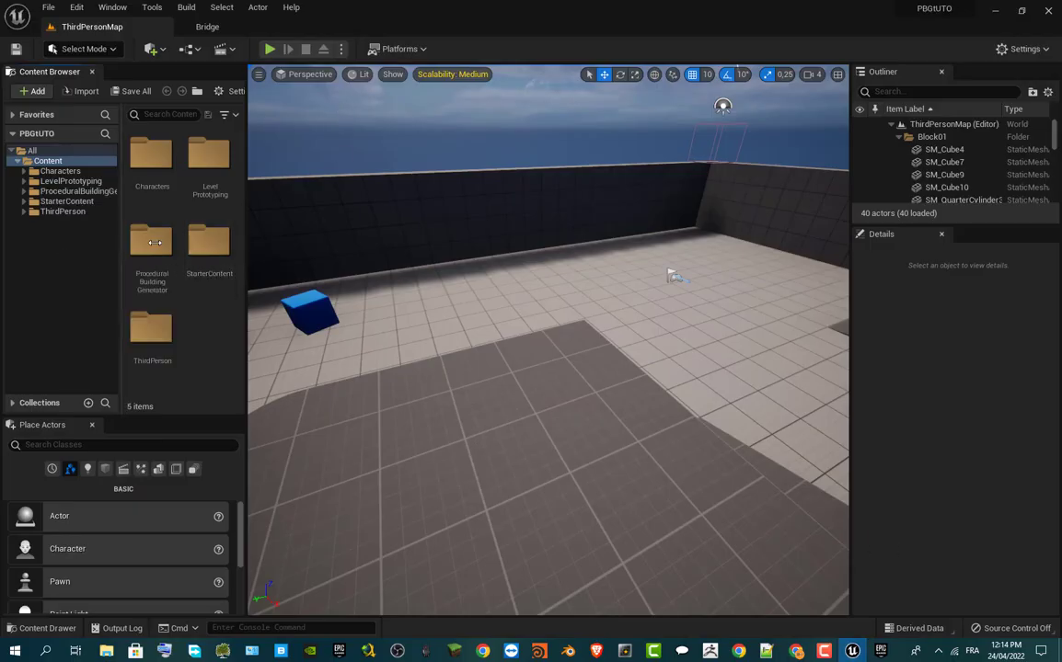
# - In the PBGtUTO project in Unreal Editor, enlarge the Content Browser and open the Maps folder inside ProceduralBuildingGenerator
pyautogui.moveTo(120, 244); pyautogui.dragTo(345, 261)
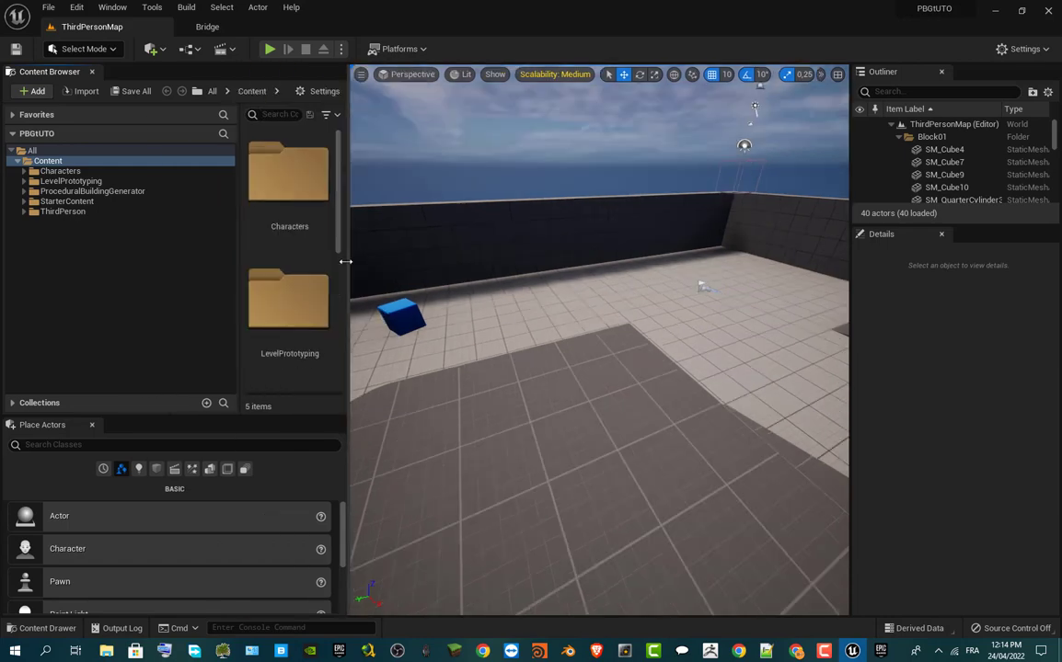
pyautogui.click(92, 190)
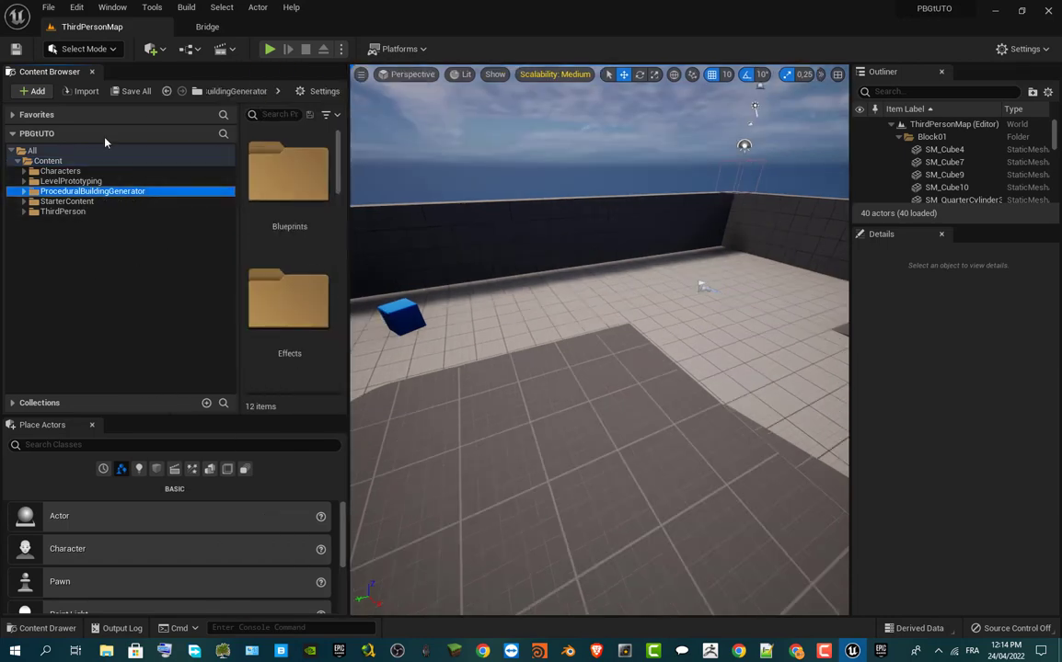
pyautogui.click(24, 190)
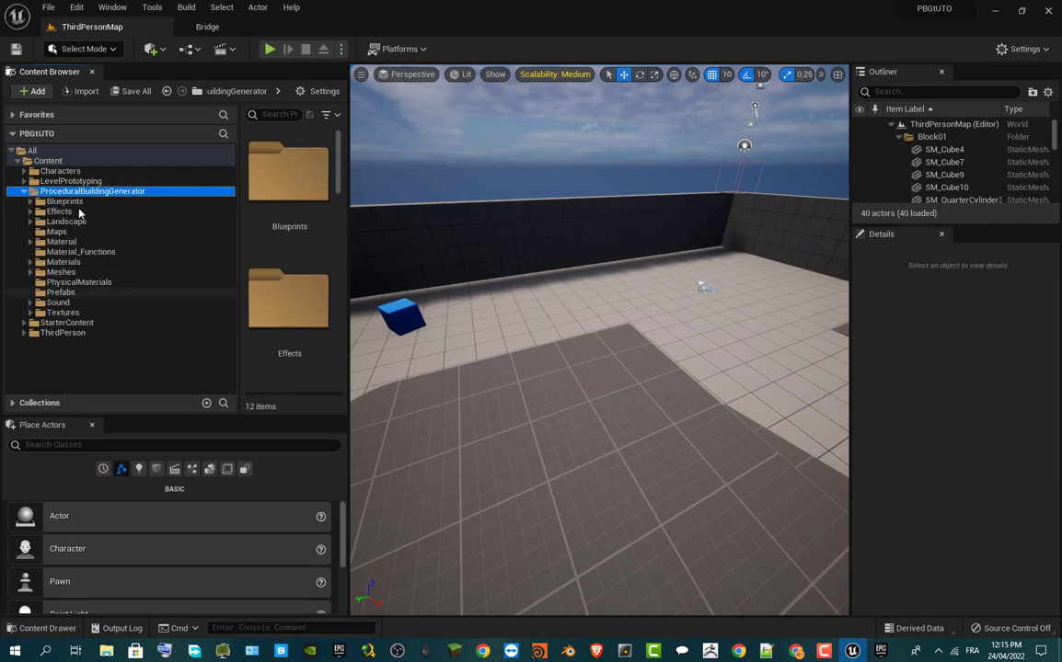
pyautogui.moveTo(189, 416); pyautogui.dragTo(189, 550)
pyautogui.click(66, 202)
pyautogui.click(56, 231)
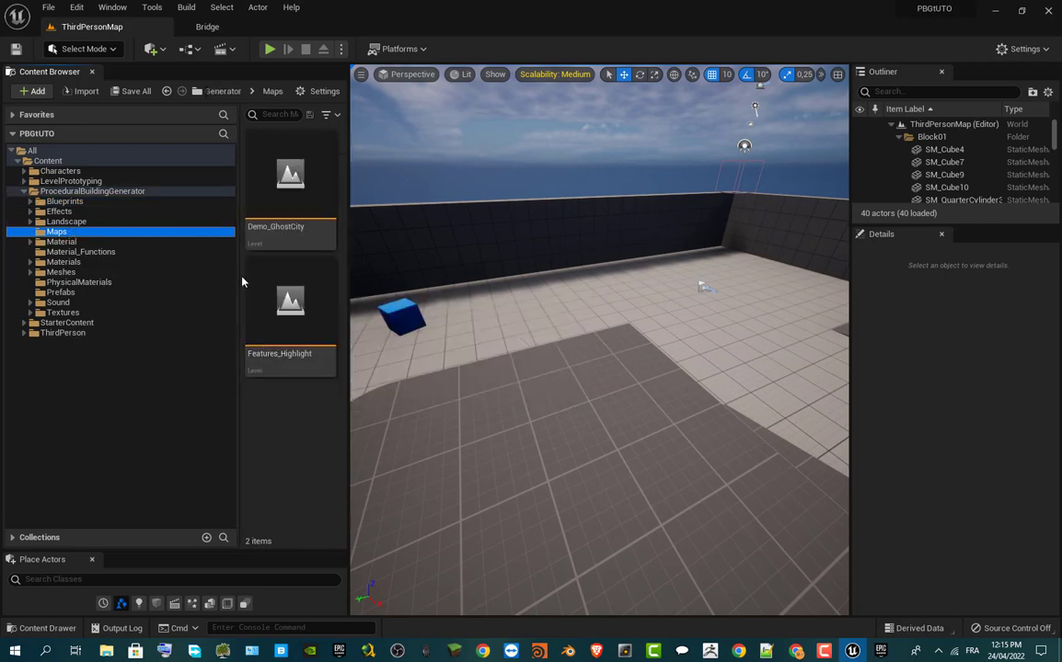
# - Open the Prefabs folder inside ProceduralBuildingGenerator and examine the PBG_Building_2F_2R, PBG_Building_2F_3R and PBG_Building_3F_3R blueprints
pyautogui.moveTo(237, 277); pyautogui.dragTo(182, 311)
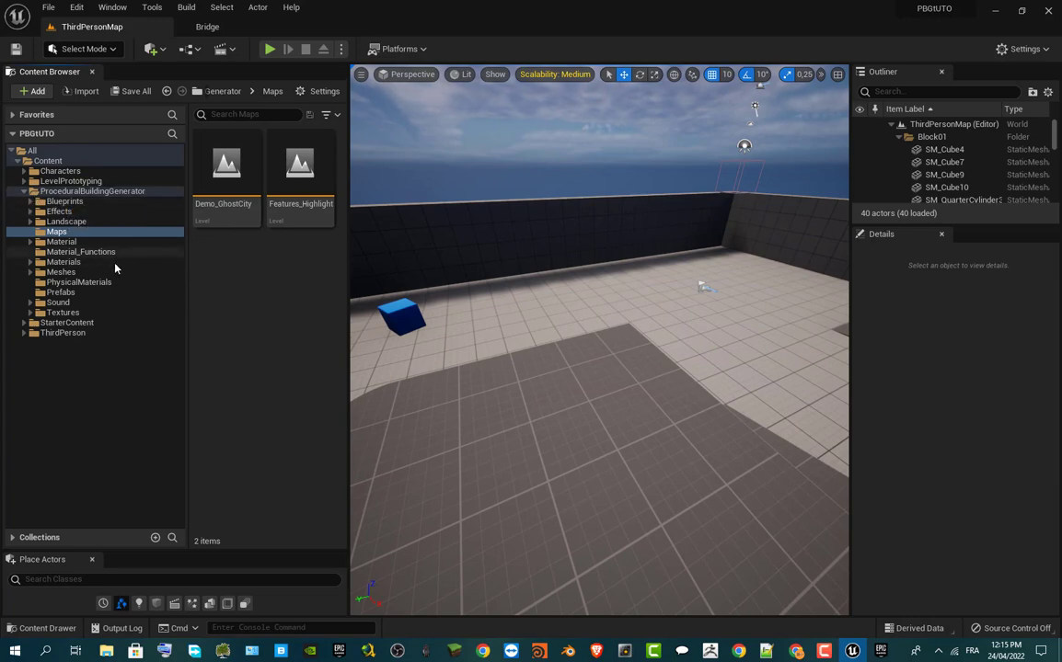
pyautogui.click(70, 292)
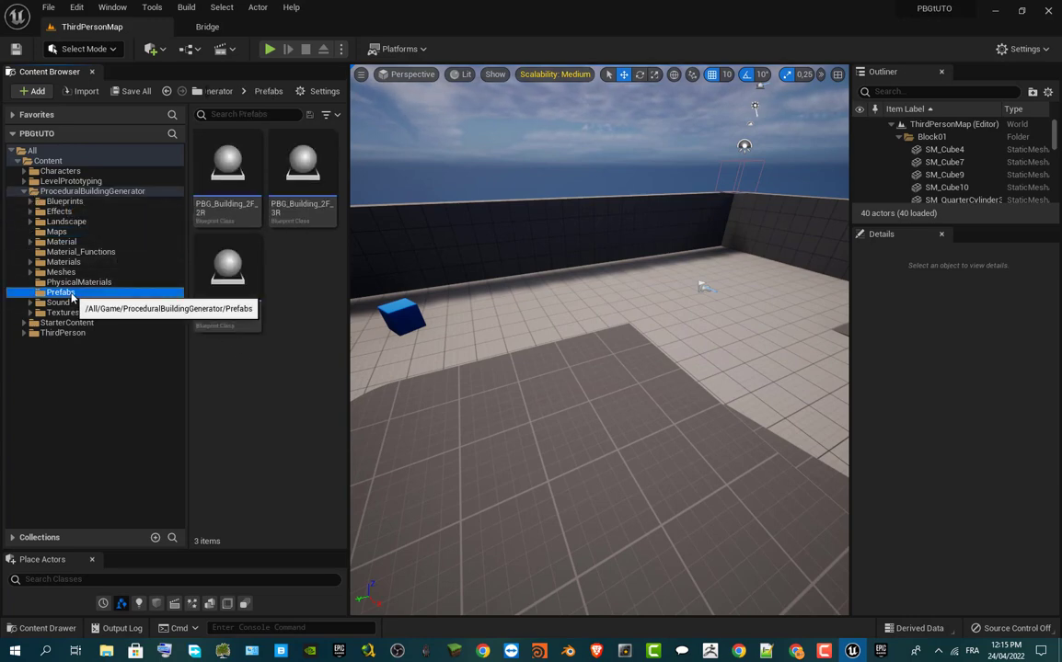
pyautogui.click(227, 175)
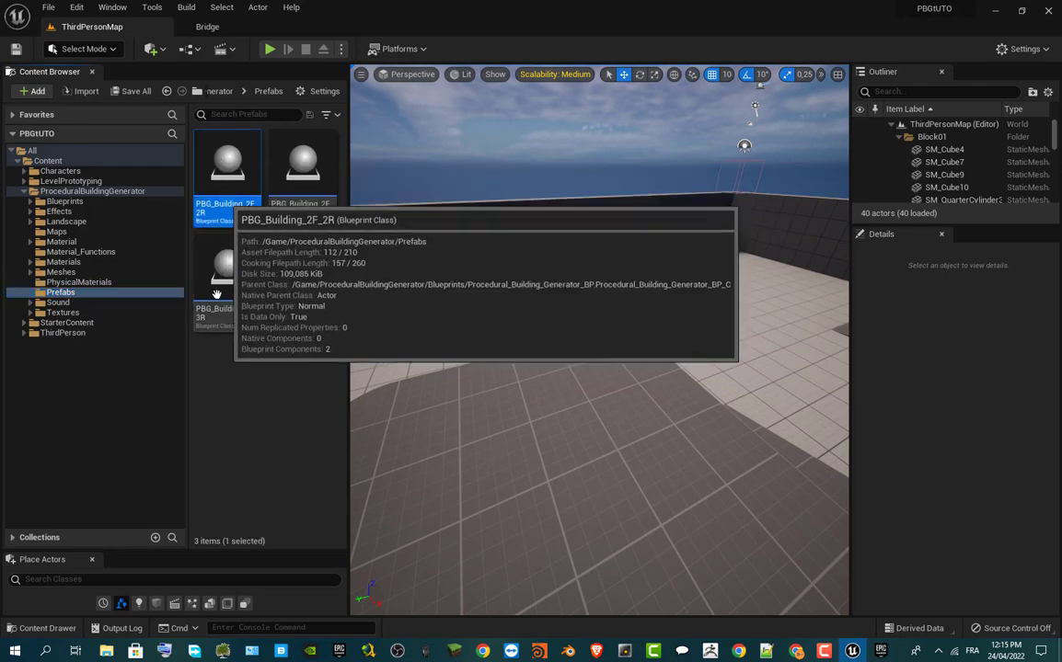
pyautogui.press('Down')
pyautogui.press('Left')
pyautogui.click(227, 173)
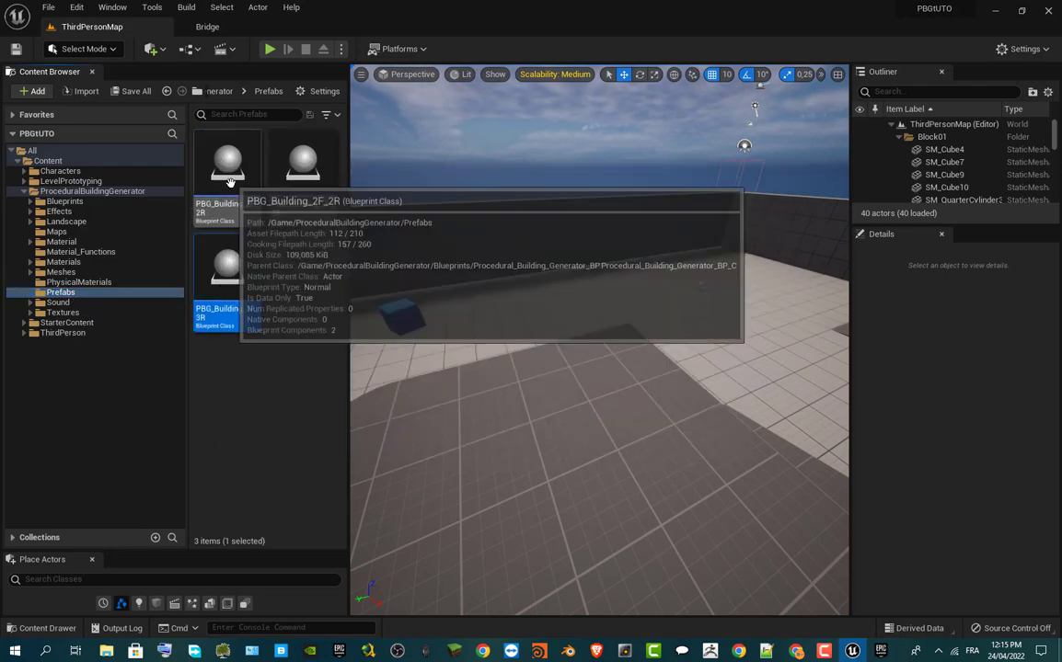
pyautogui.moveTo(227, 173); pyautogui.dragTo(515, 405)
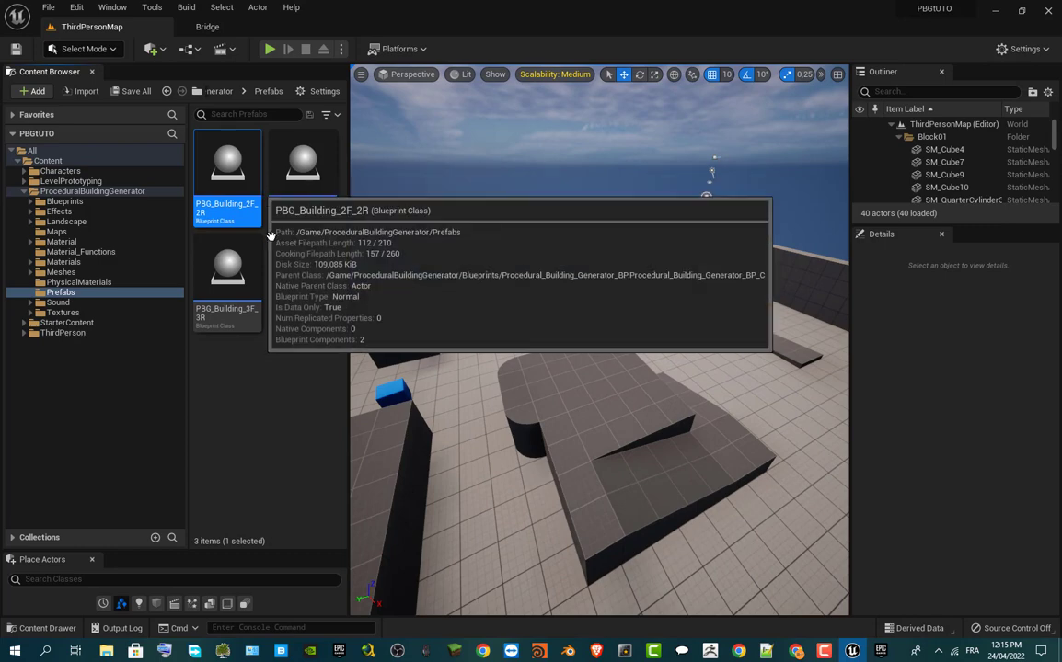
pyautogui.click(304, 188)
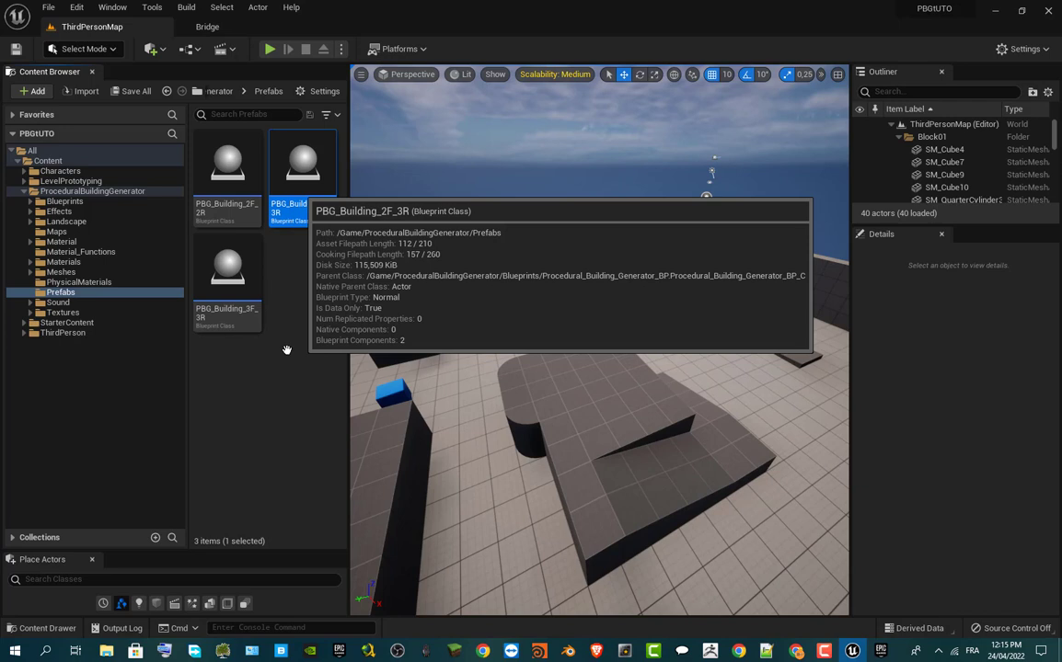
pyautogui.click(227, 276)
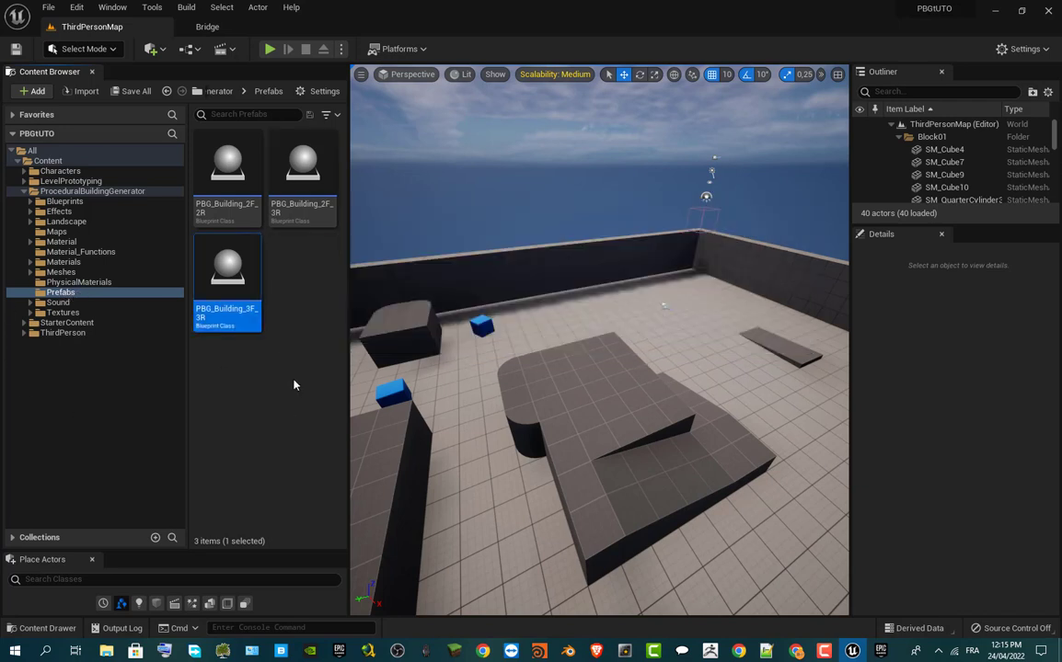
pyautogui.click(293, 332)
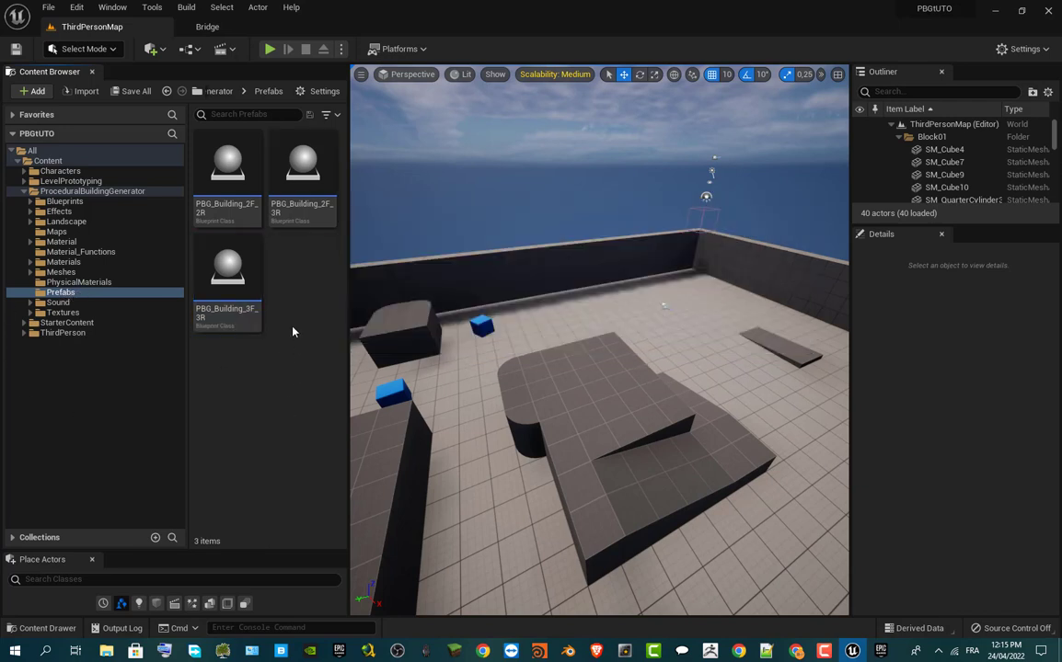
# - Open the Blueprints folder of ProceduralBuildingGenerator, select Procedural_Building_Generator_BP and widen the Content Browser
pyautogui.doubleClick(87, 202)
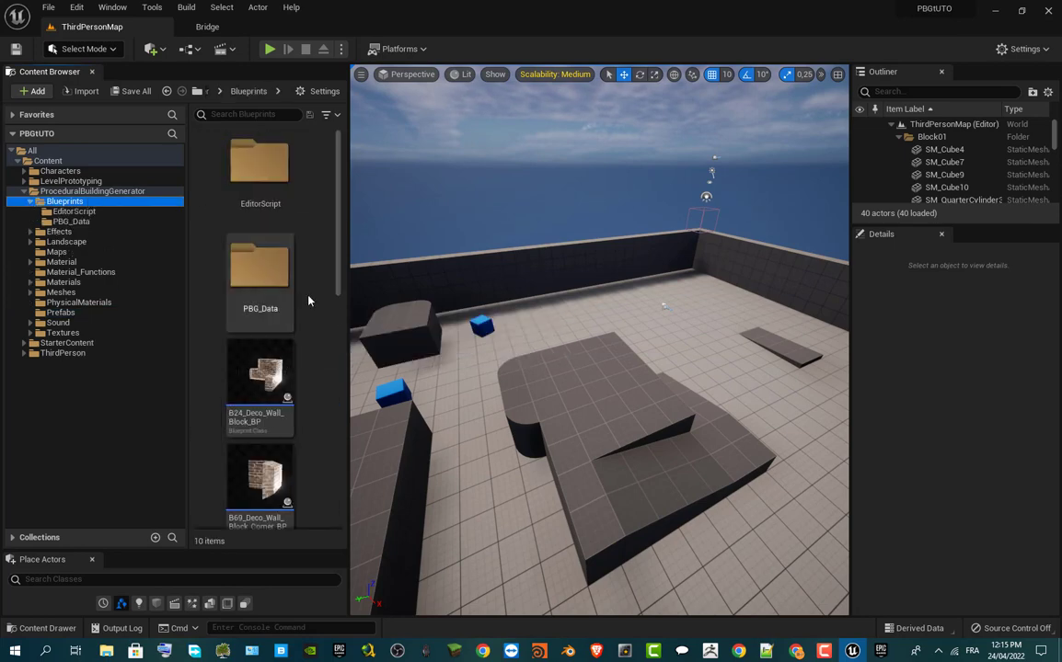
pyautogui.scroll(-3, 308, 304)
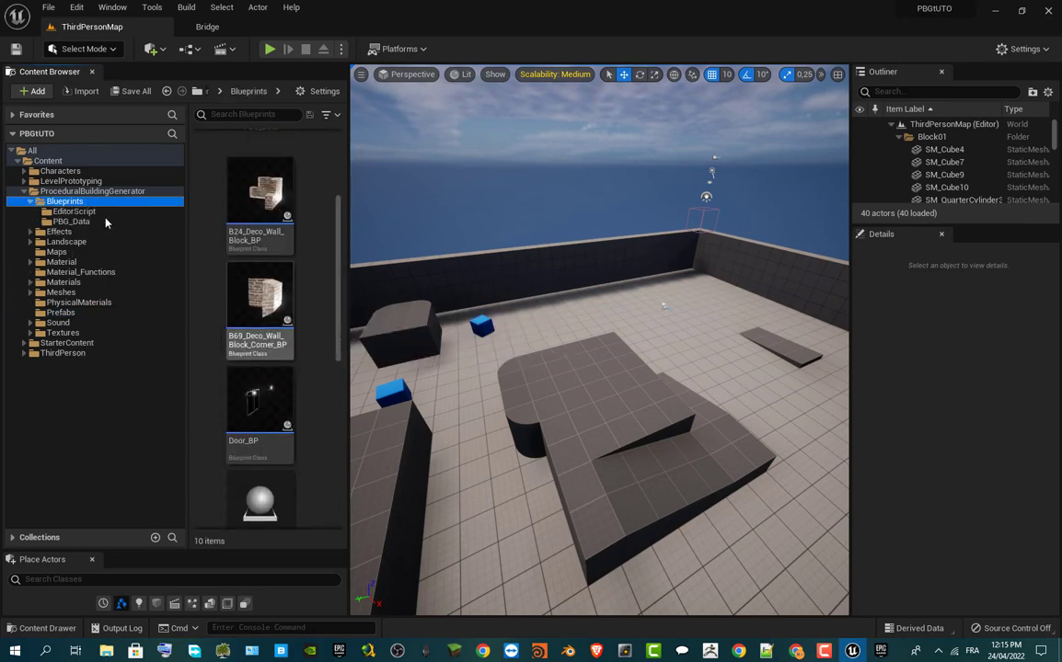
pyautogui.scroll(-5, 285, 349)
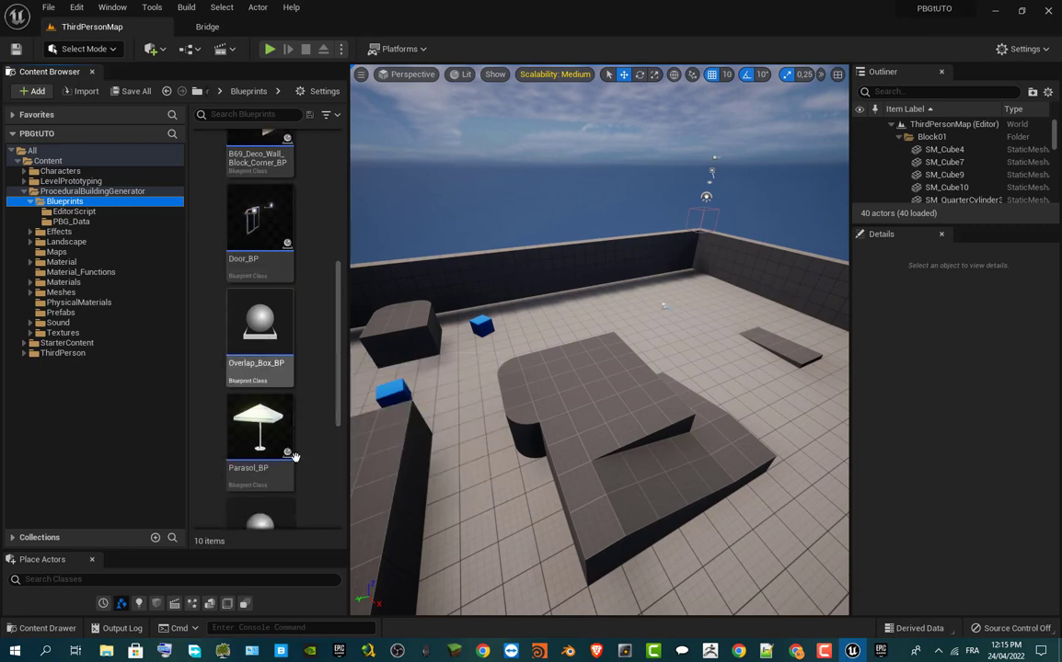
pyautogui.scroll(-2, 295, 459)
pyautogui.click(274, 309)
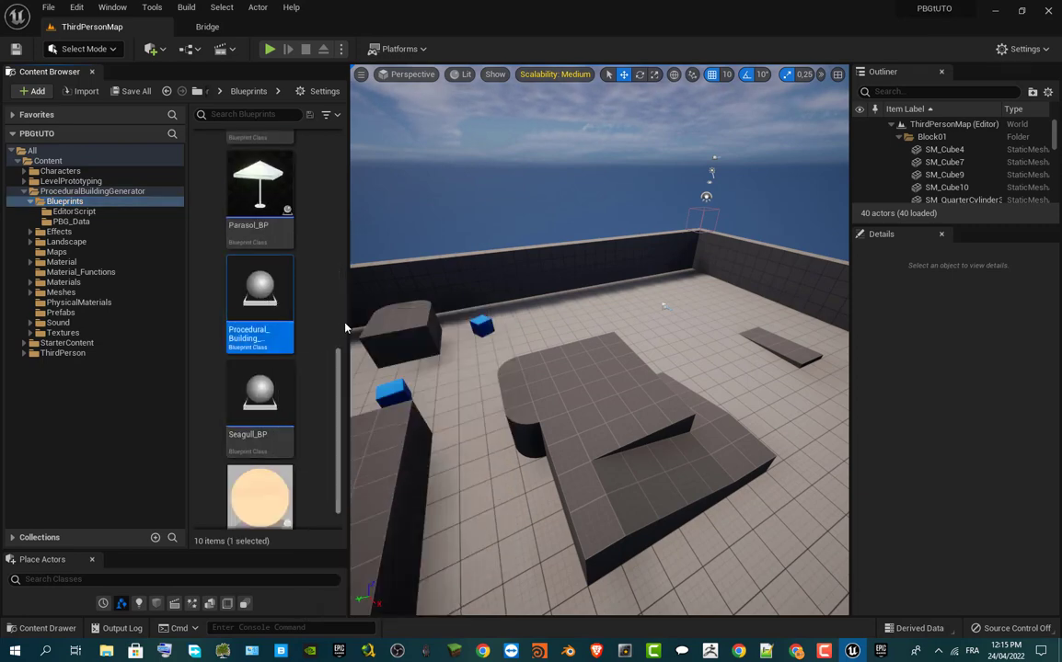
pyautogui.moveTo(386, 318); pyautogui.dragTo(428, 316)
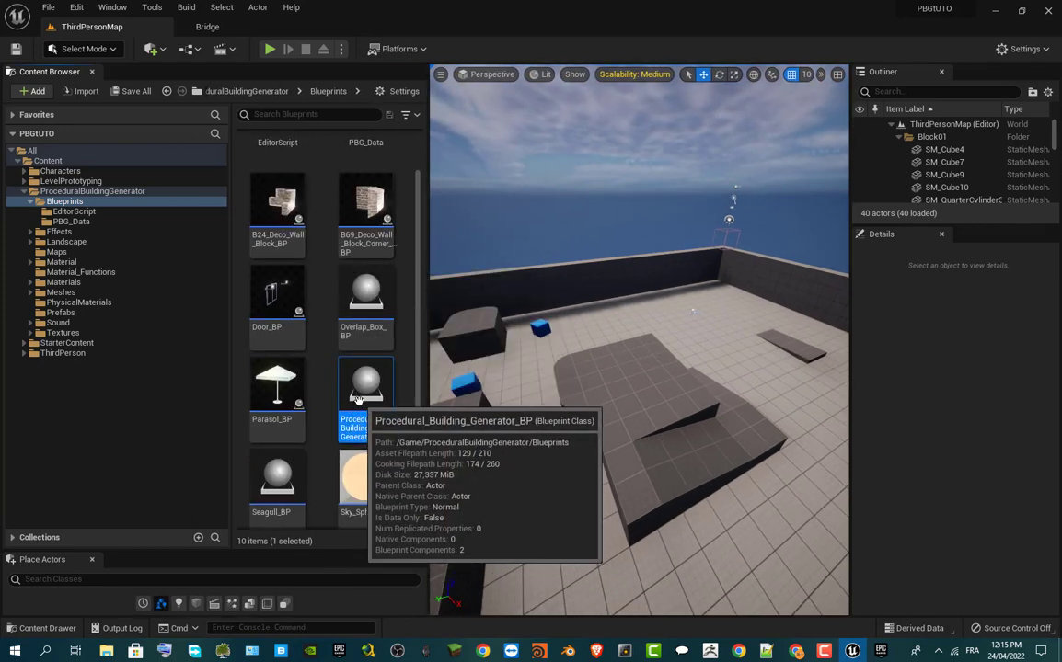
# - Create a child Blueprint class of Procedural_Building_Generator_BP named PBG_Prefab01
pyautogui.rightClick(364, 393)
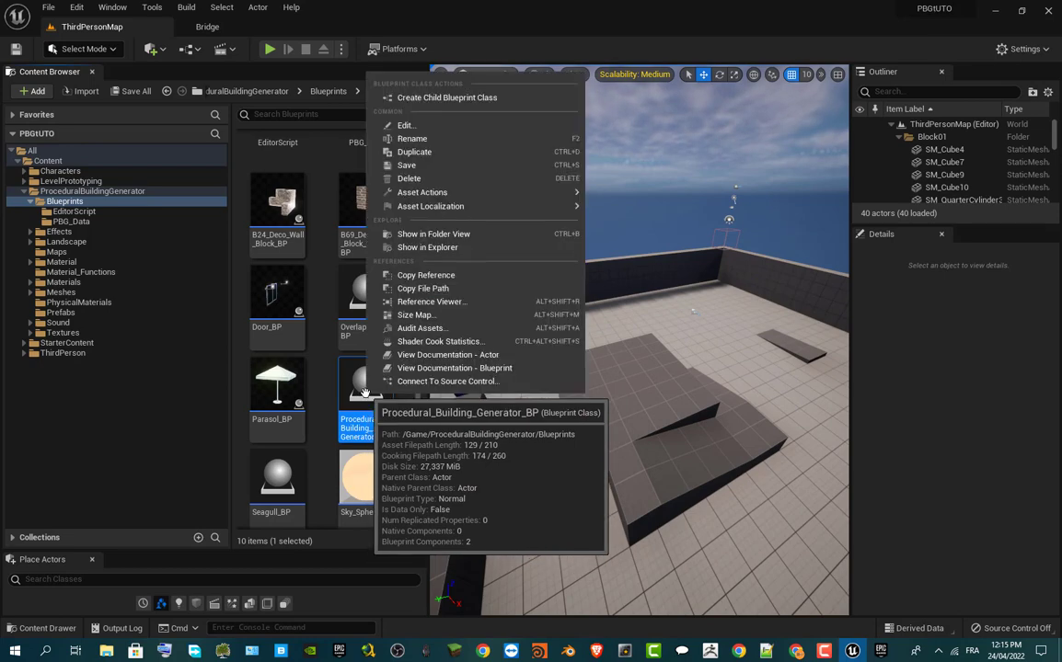
pyautogui.click(457, 99)
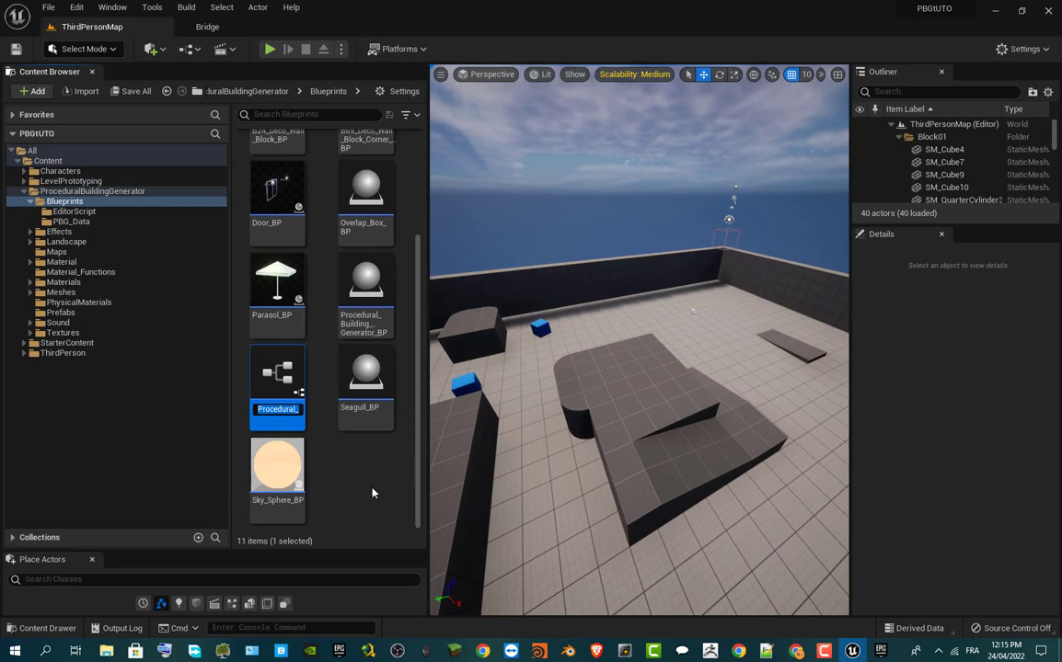
pyautogui.write('PBG')
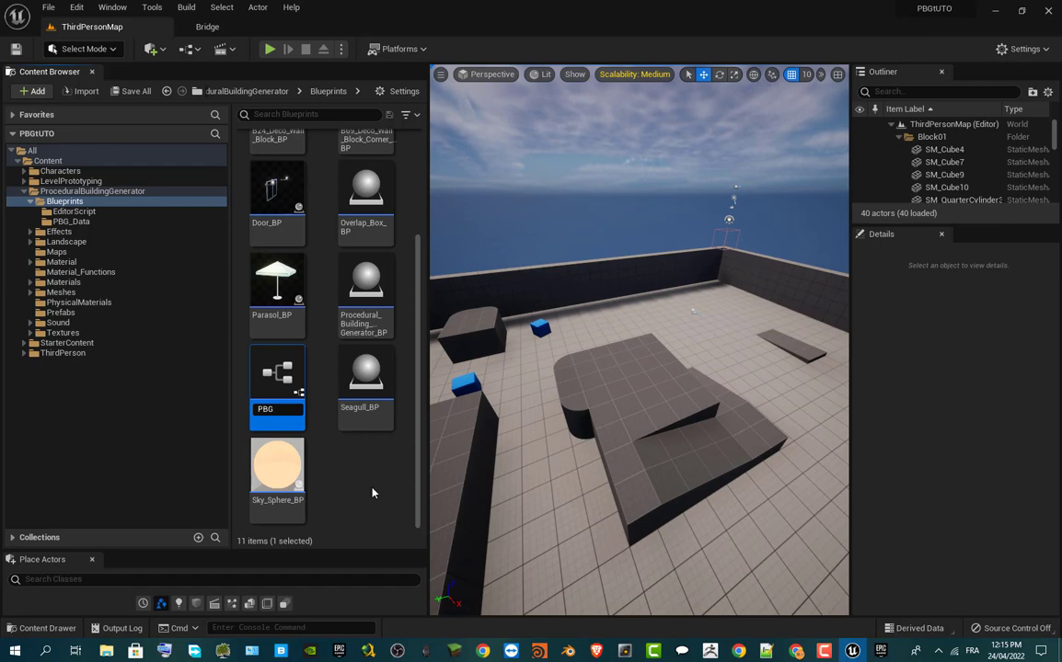
pyautogui.write('_Prefa')
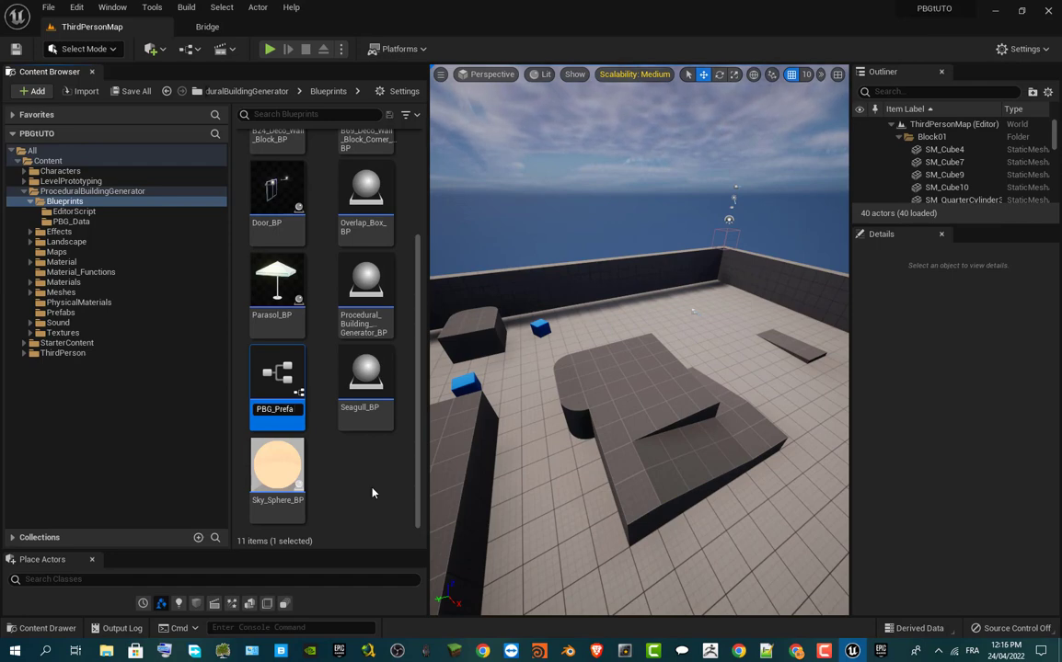
pyautogui.write('b01')
pyautogui.press('Return')
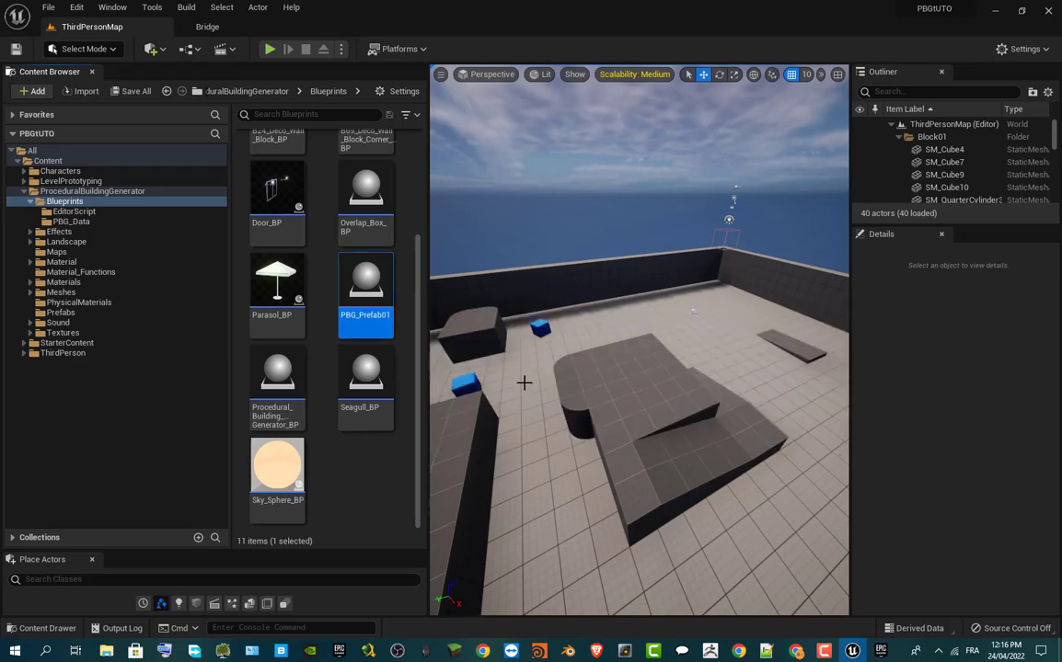
# - Place PBG_Prefab01 in ThirdPersonMap on the open floor beside the ramp block and inspect the generated building from several sides
pyautogui.moveTo(524, 379); pyautogui.dragTo(552, 378, button='right')
pyautogui.moveTo(230, 221); pyautogui.dragTo(169, 264)
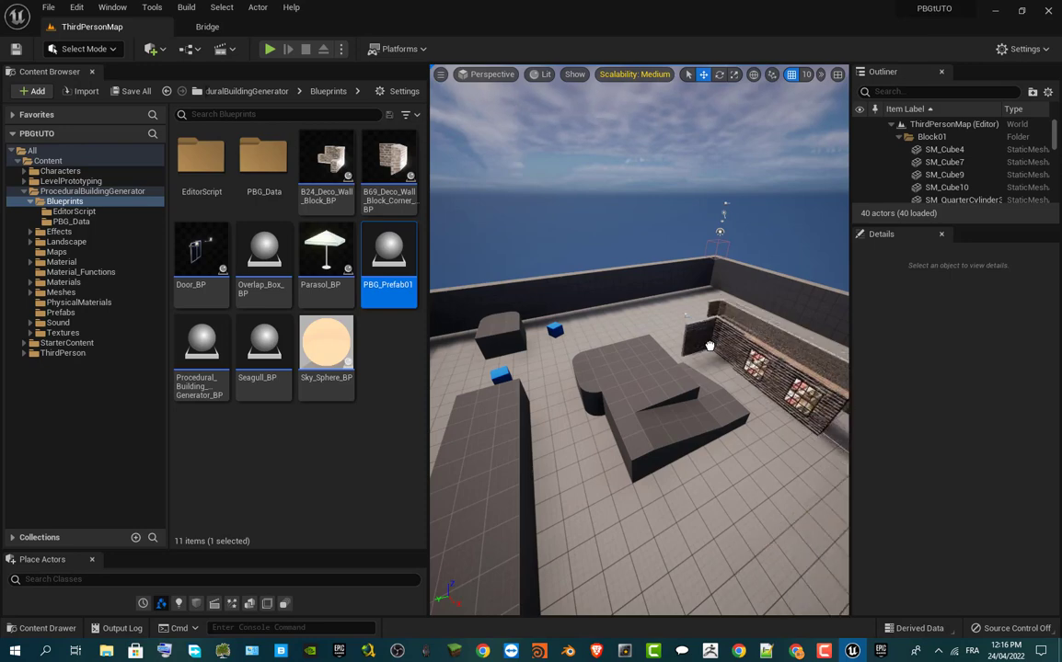
pyautogui.moveTo(755, 473); pyautogui.dragTo(754, 473)
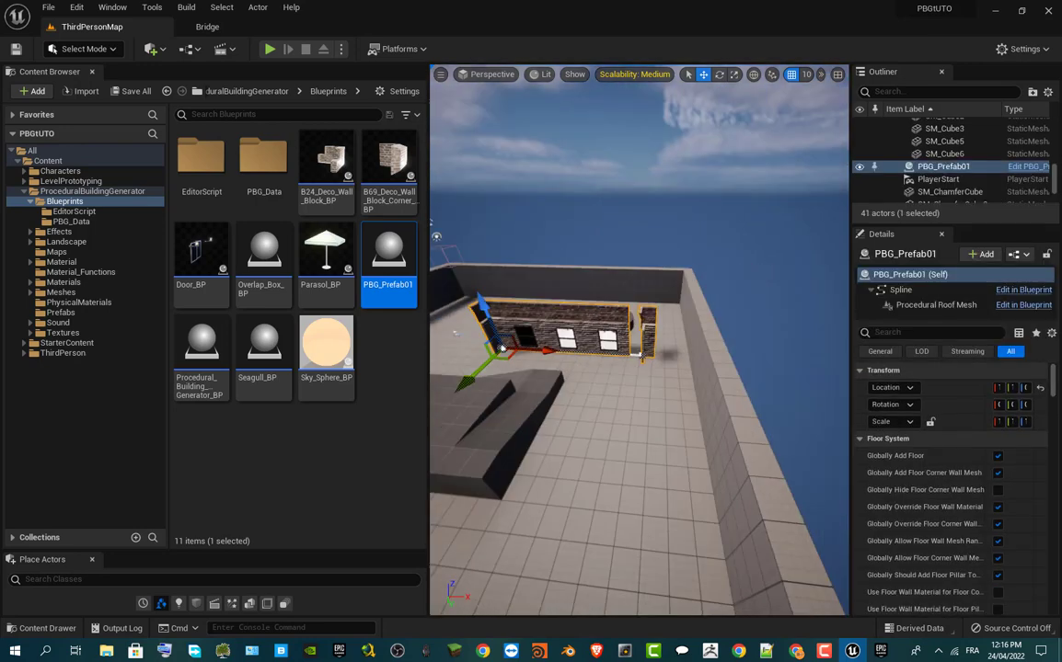
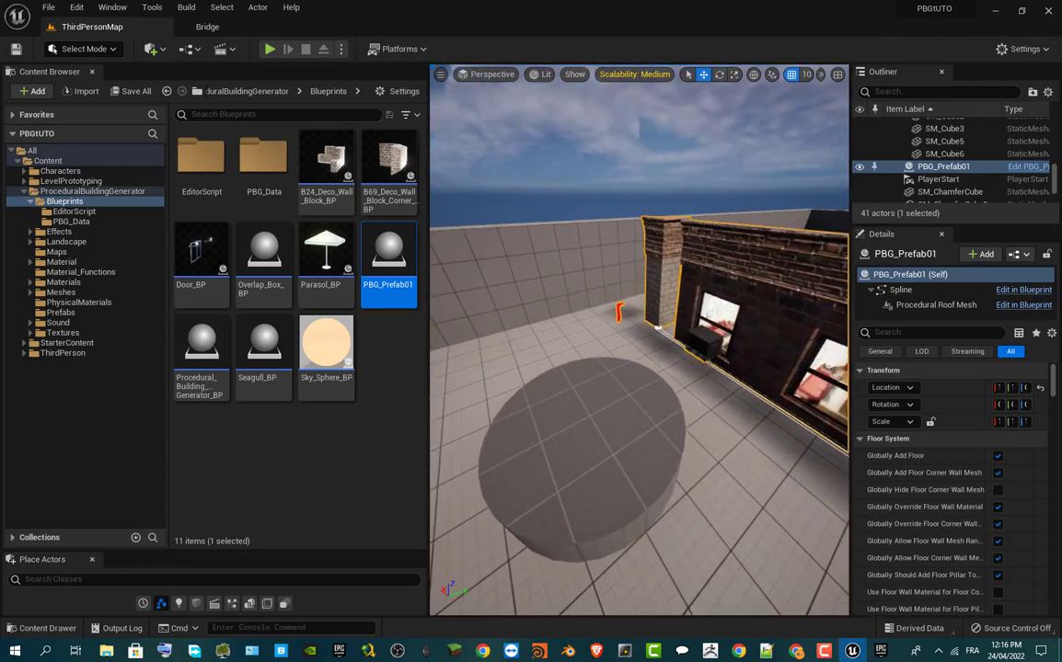
pyautogui.moveTo(745, 410); pyautogui.dragTo(692, 436, button='right')
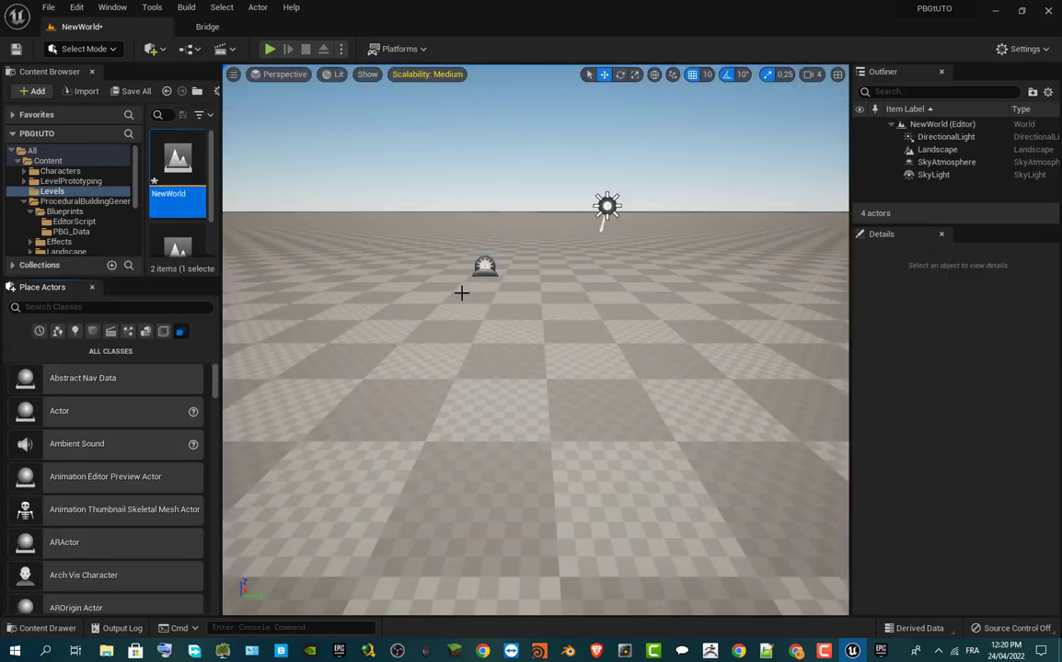
# - Save the NewWorld level and enlarge the Content Browser to show the full folder tree
pyautogui.moveTo(534, 340)
pyautogui.mouseDown(button='right')
pyautogui.moveTo(533, 396)
pyautogui.moveTo(570, 395)
pyautogui.moveTo(552, 313)
pyautogui.moveTo(555, 359)
pyautogui.moveTo(551, 346)
pyautogui.mouseUp(button='right')
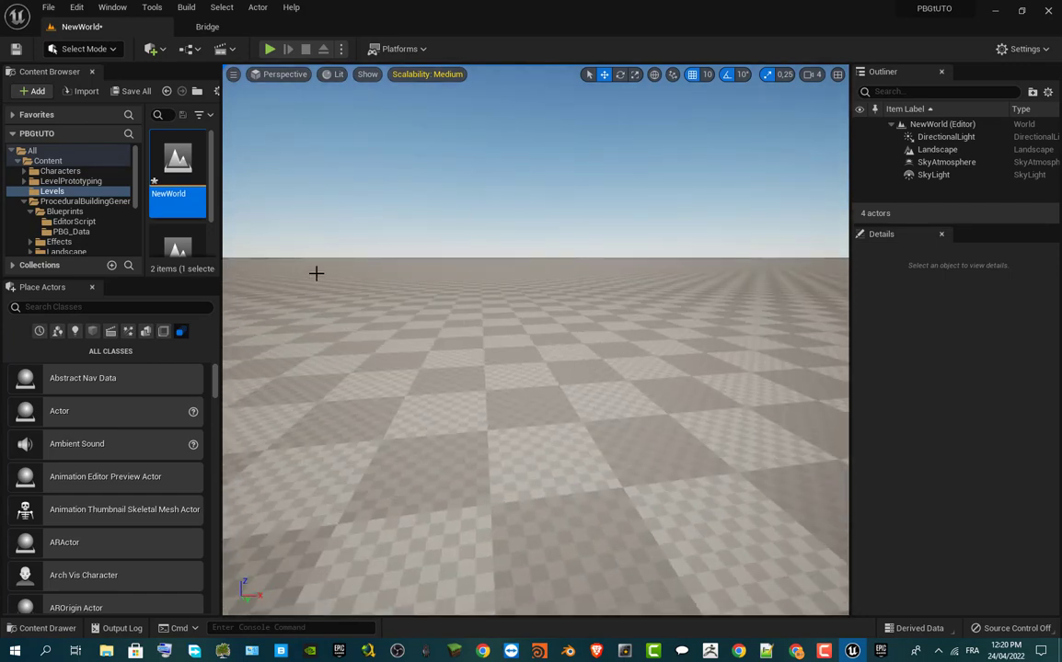
pyautogui.hotkey('ctrl', 's')
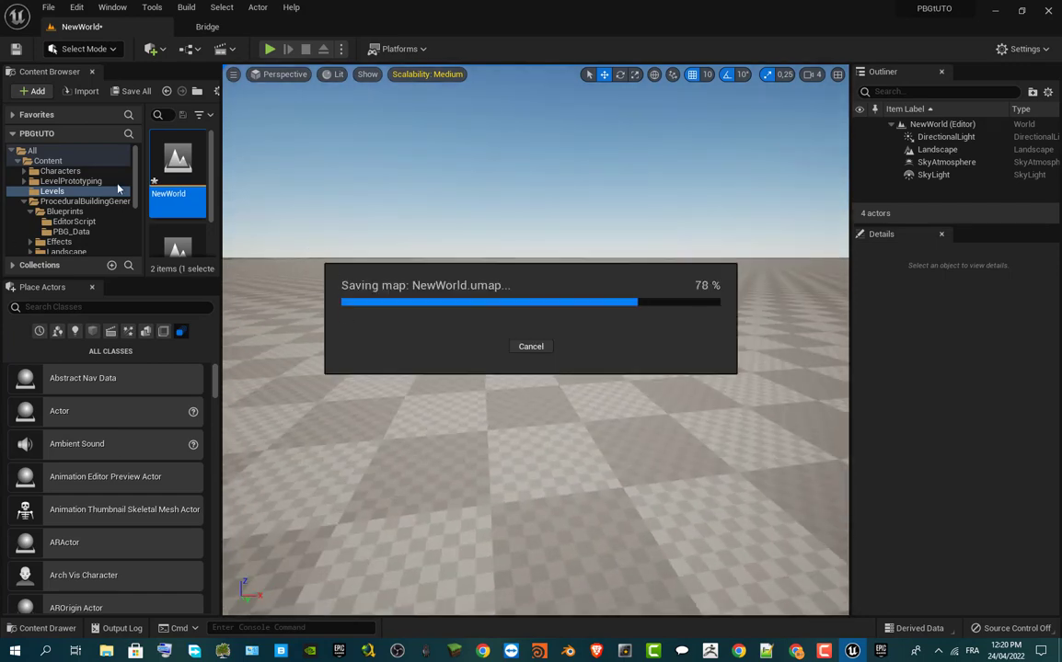
pyautogui.click(101, 202)
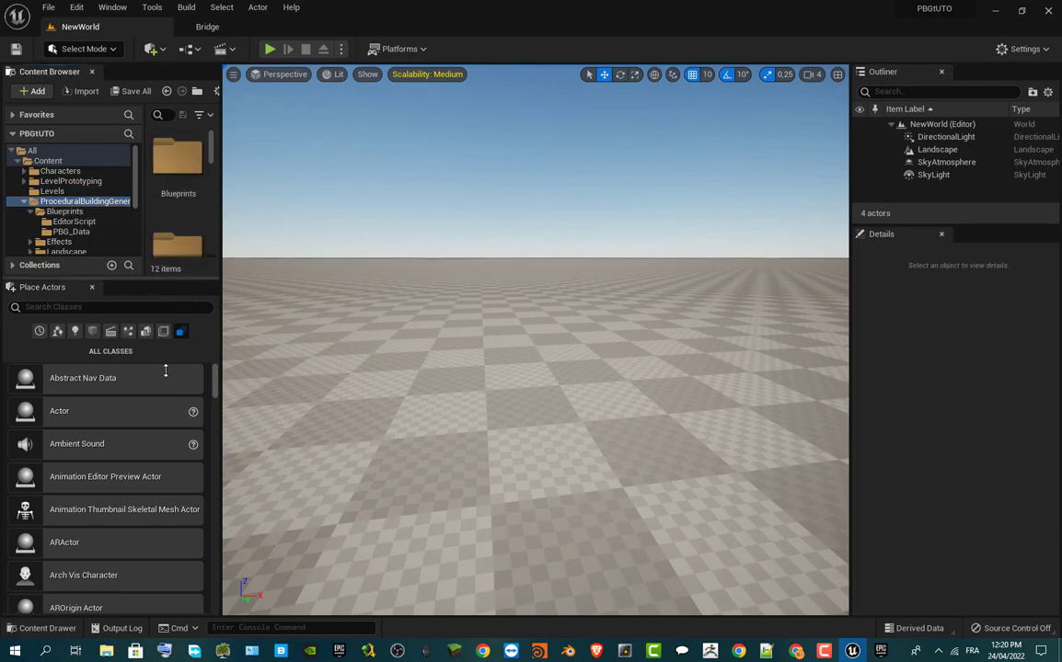
pyautogui.moveTo(182, 280); pyautogui.dragTo(170, 511)
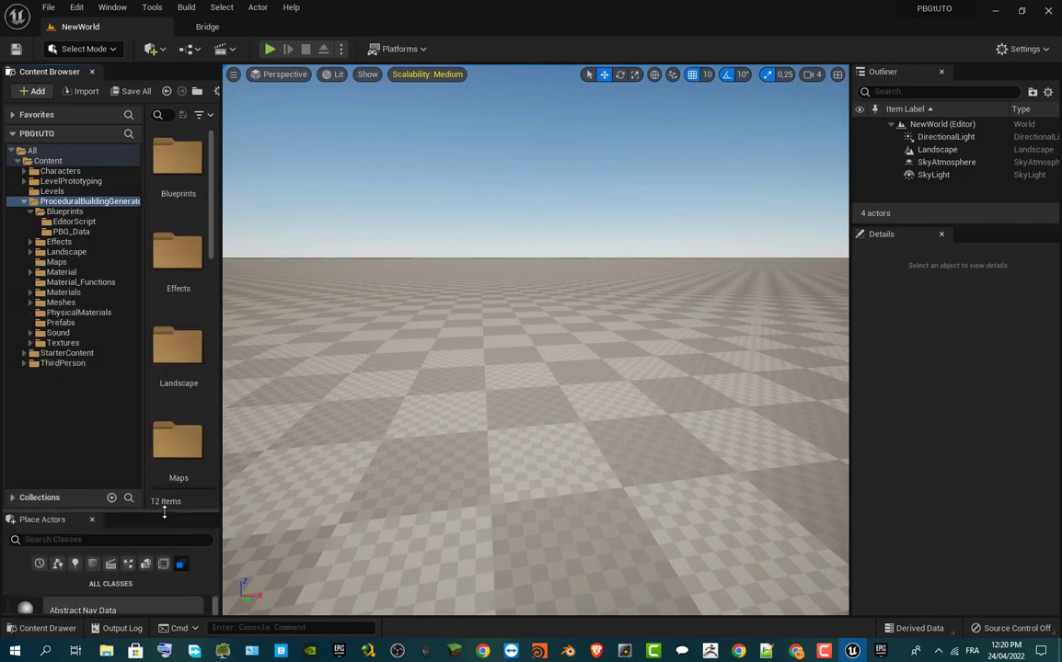
# - Create a new folder named _myPrefabs directly under Content
pyautogui.click(46, 161)
pyautogui.rightClick(46, 161)
pyautogui.click(82, 170)
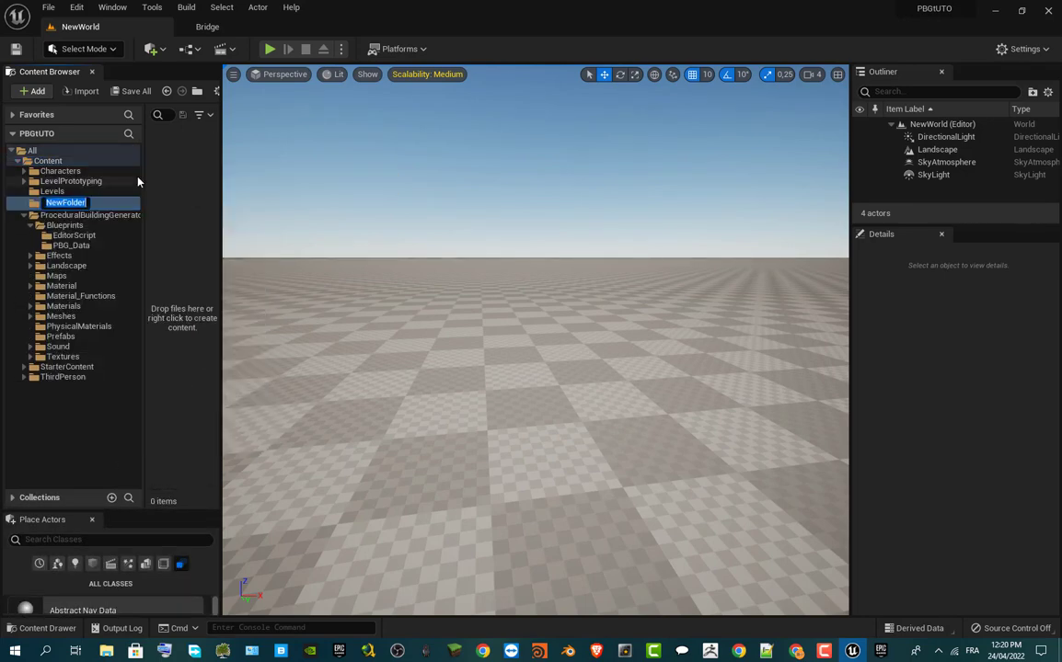
pyautogui.write('_myPrefabs')
pyautogui.press('Return')
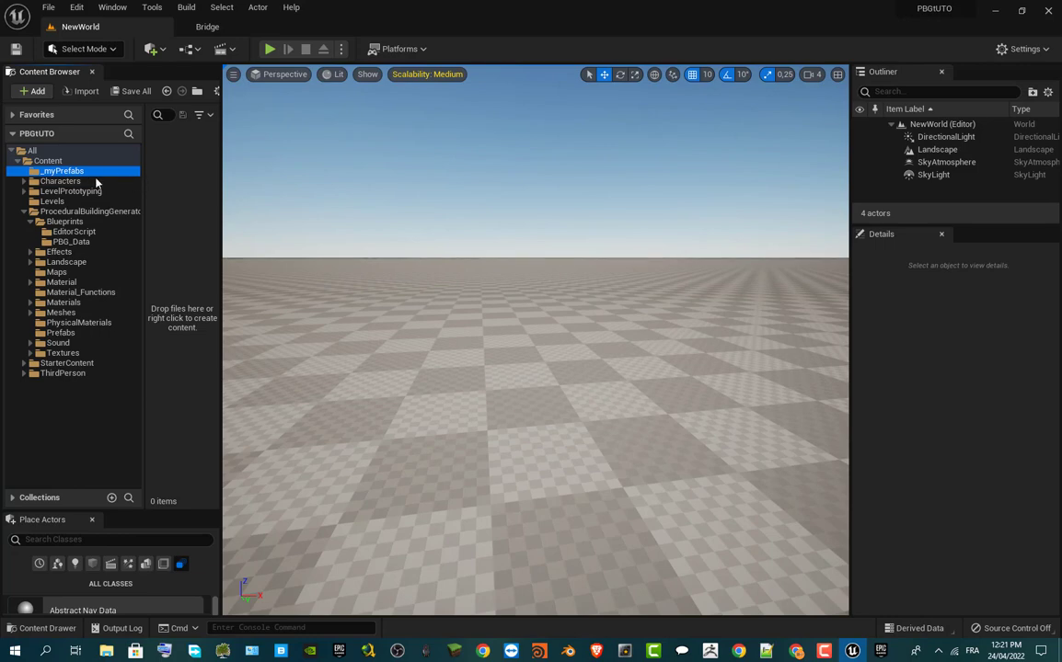
# - Move the PBG_Prefab01 Blueprint from the ProceduralBuildingGenerator Blueprints folder into _myPrefabs
pyautogui.click(63, 313)
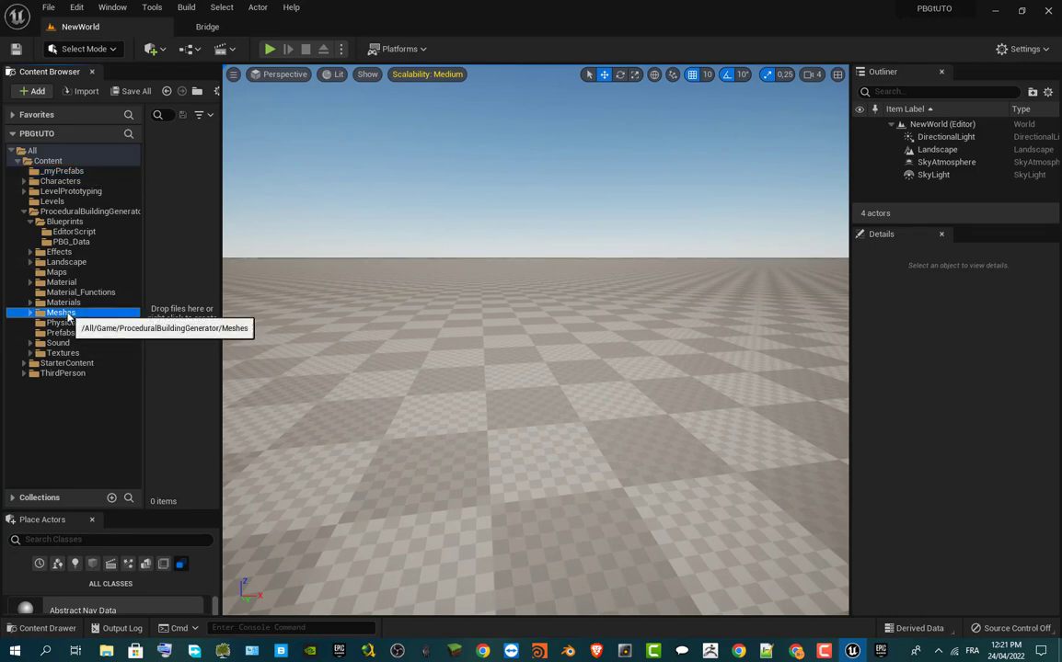
pyautogui.click(65, 333)
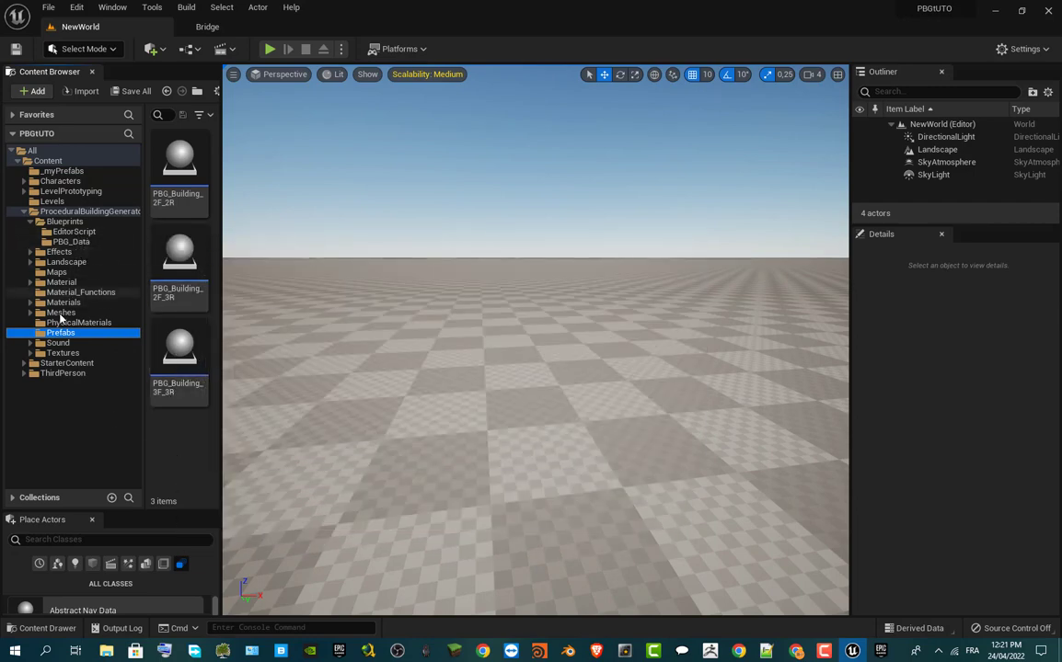
pyautogui.click(66, 222)
pyautogui.scroll(-10, 174, 312)
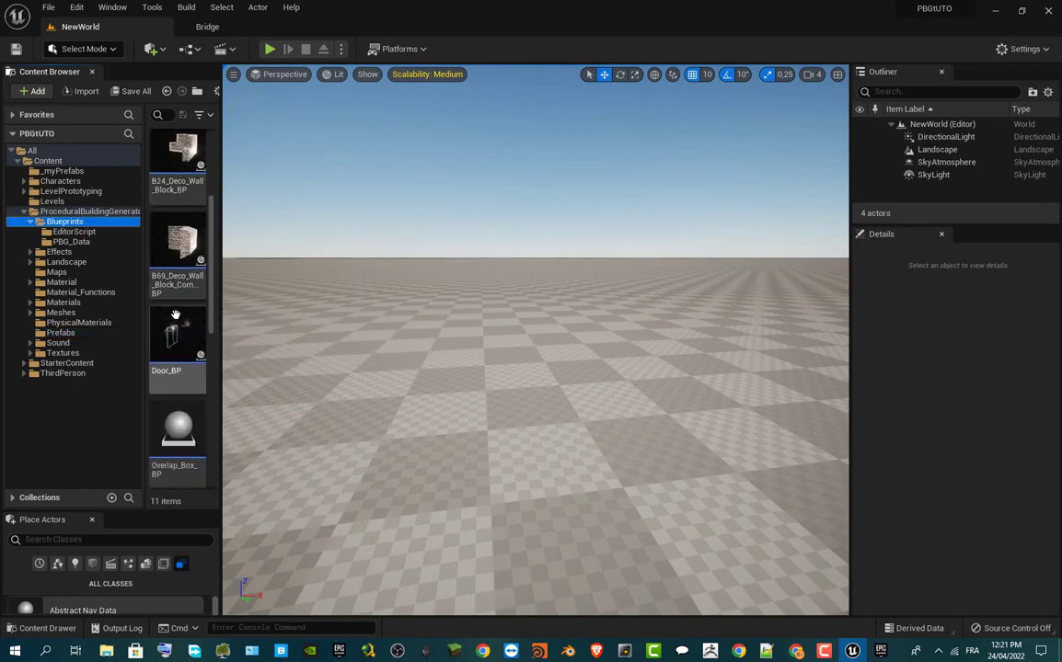
pyautogui.scroll(-5, 175, 366)
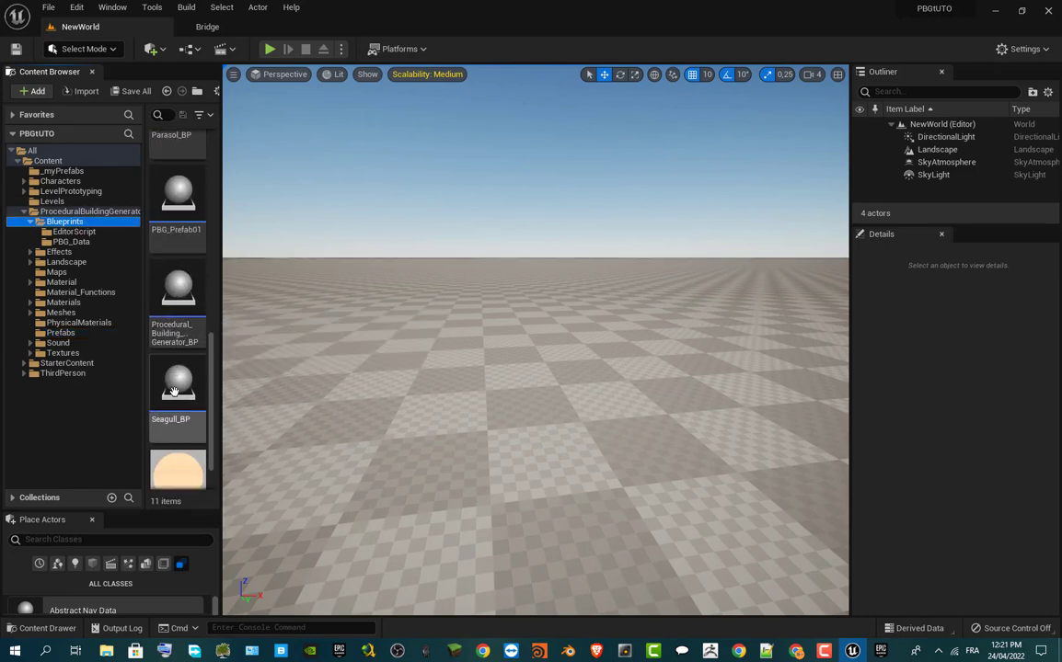
pyautogui.click(166, 260)
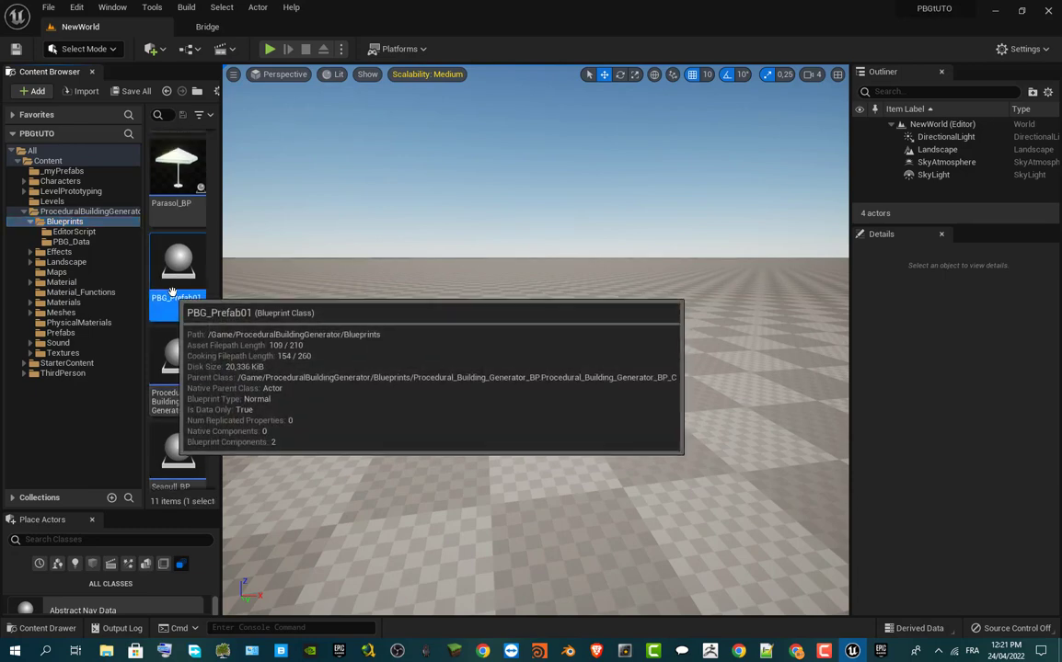
pyautogui.rightClick(166, 261)
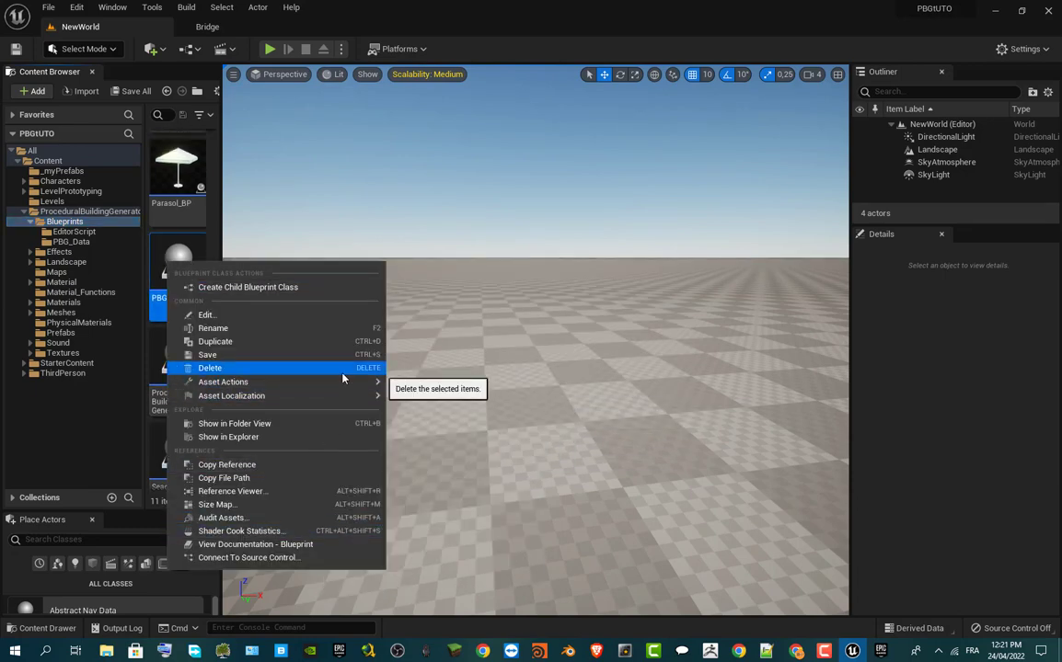
pyautogui.moveTo(341, 382)
pyautogui.click(166, 272)
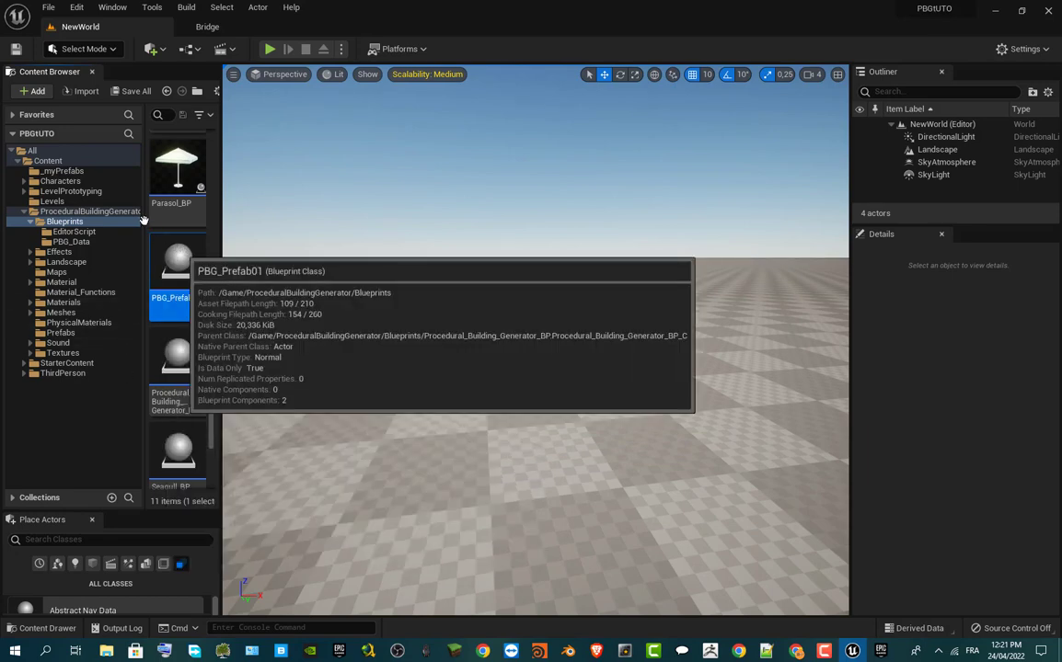
pyautogui.moveTo(168, 268); pyautogui.dragTo(67, 171)
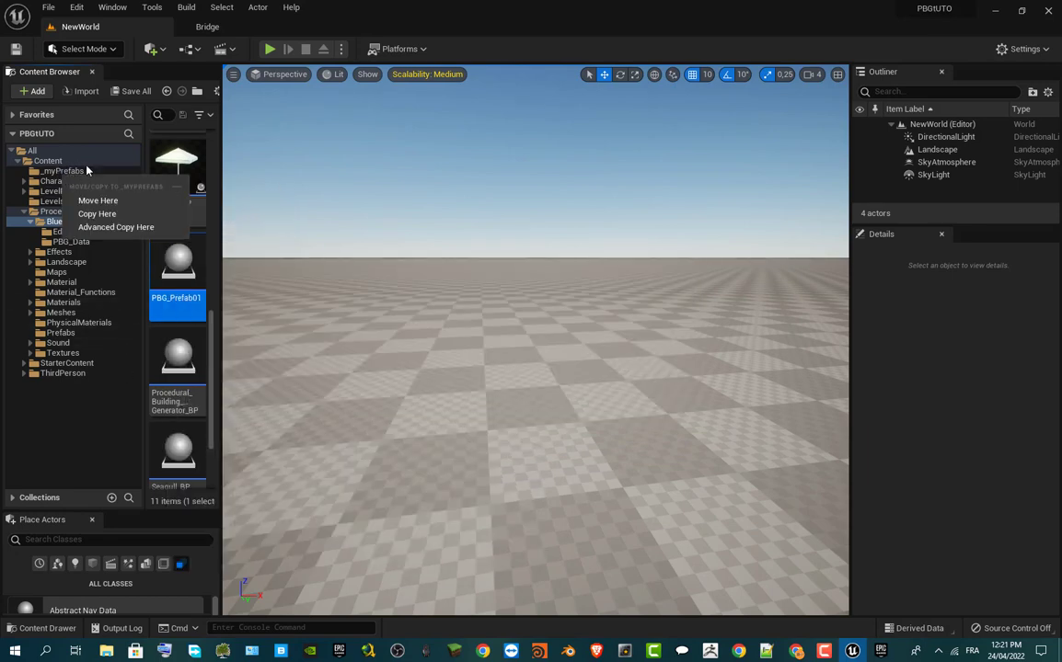
pyautogui.click(104, 202)
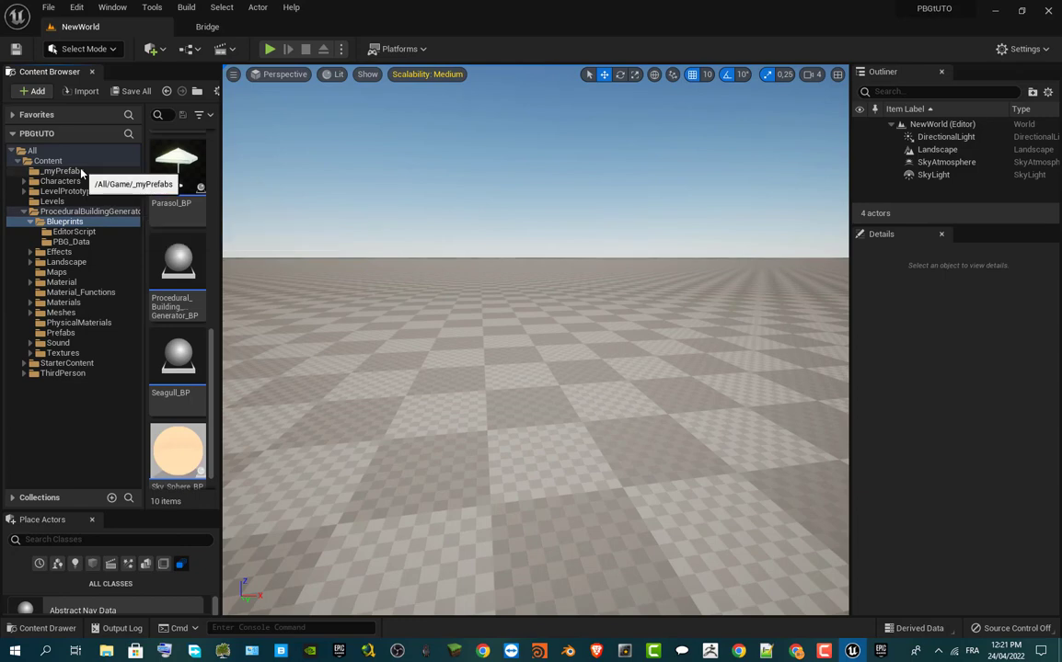
# - Place PBG_Prefab01 from the _myPrefabs folder on the open landscape of the NewWorld level
pyautogui.click(64, 171)
pyautogui.click(179, 158)
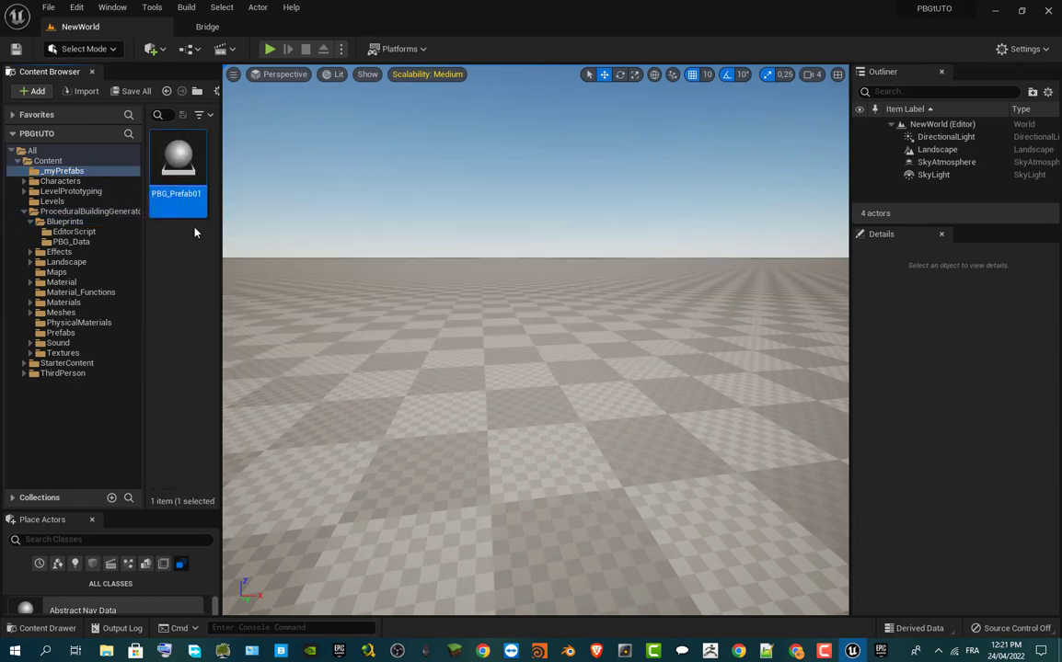
pyautogui.moveTo(184, 175); pyautogui.dragTo(569, 390)
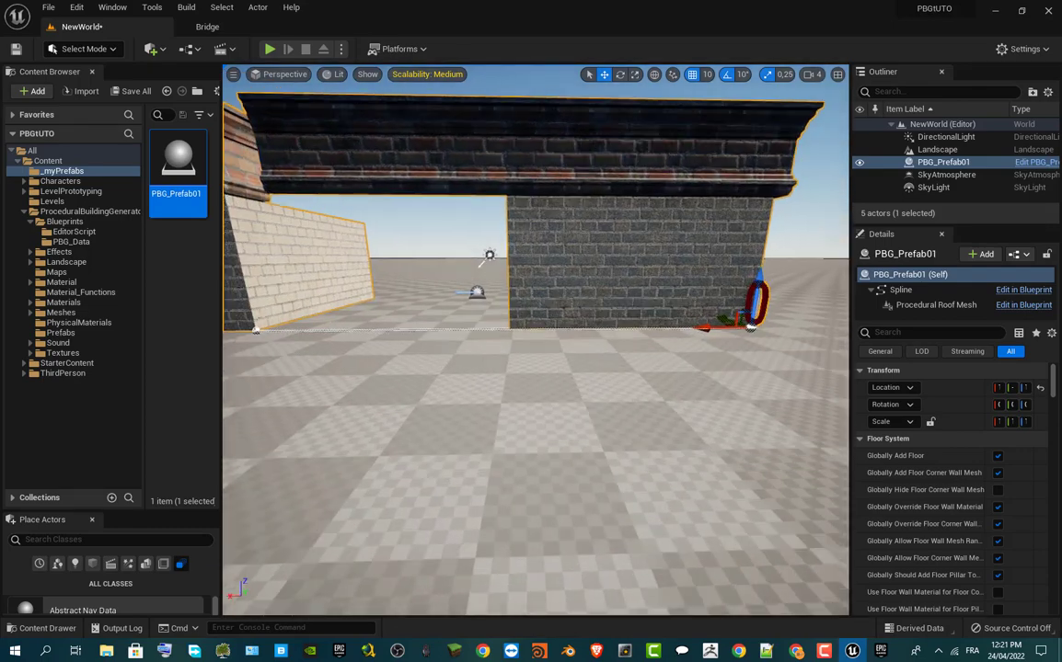
pyautogui.moveTo(533, 387)
pyautogui.mouseDown(button='right')
pyautogui.moveTo(552, 386)
pyautogui.moveTo(520, 386)
pyautogui.moveTo(566, 386)
pyautogui.moveTo(538, 387)
pyautogui.mouseUp(button='right')
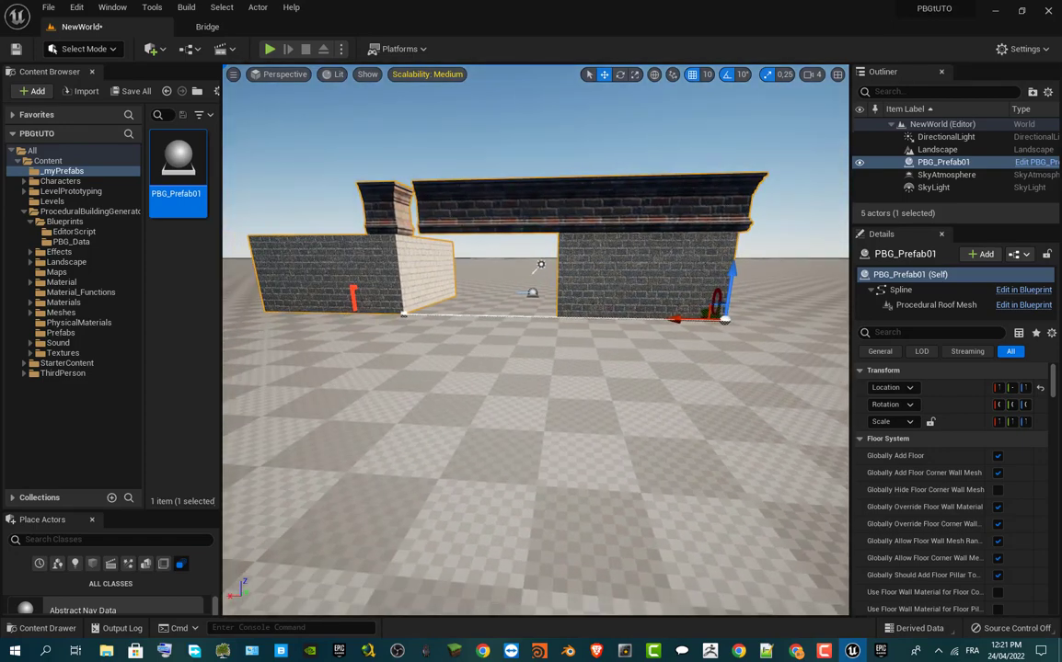
# - Examine the placed building full-screen, selecting the spline point at each end of its base line in turn, and return to the normal layout
pyautogui.press('F11')
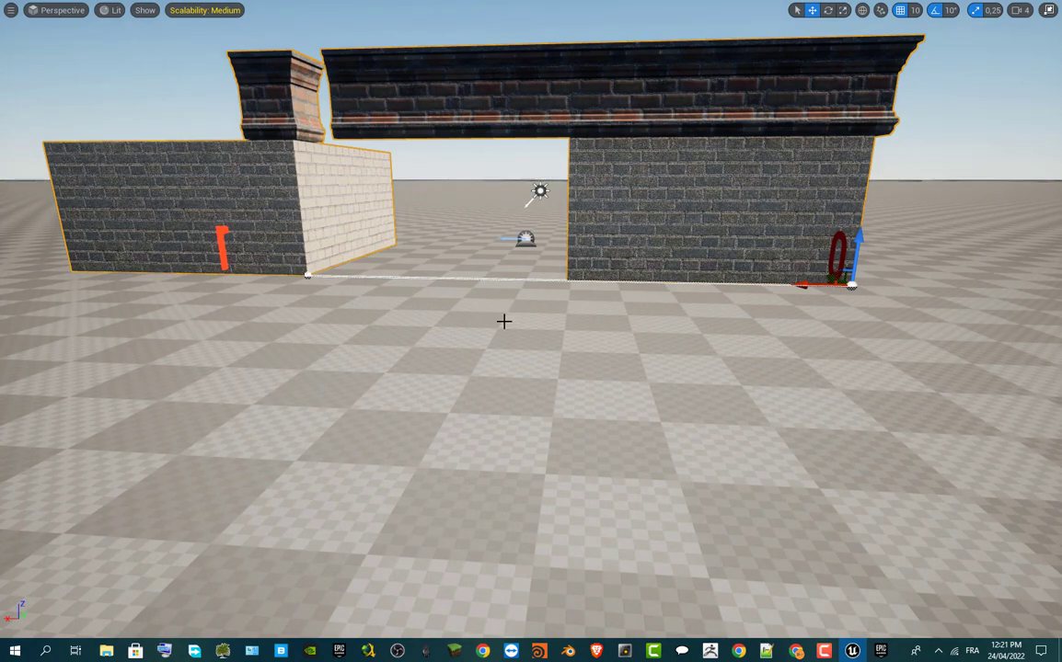
pyautogui.scroll(-5, 504, 322)
pyautogui.scroll(-1, 505, 321)
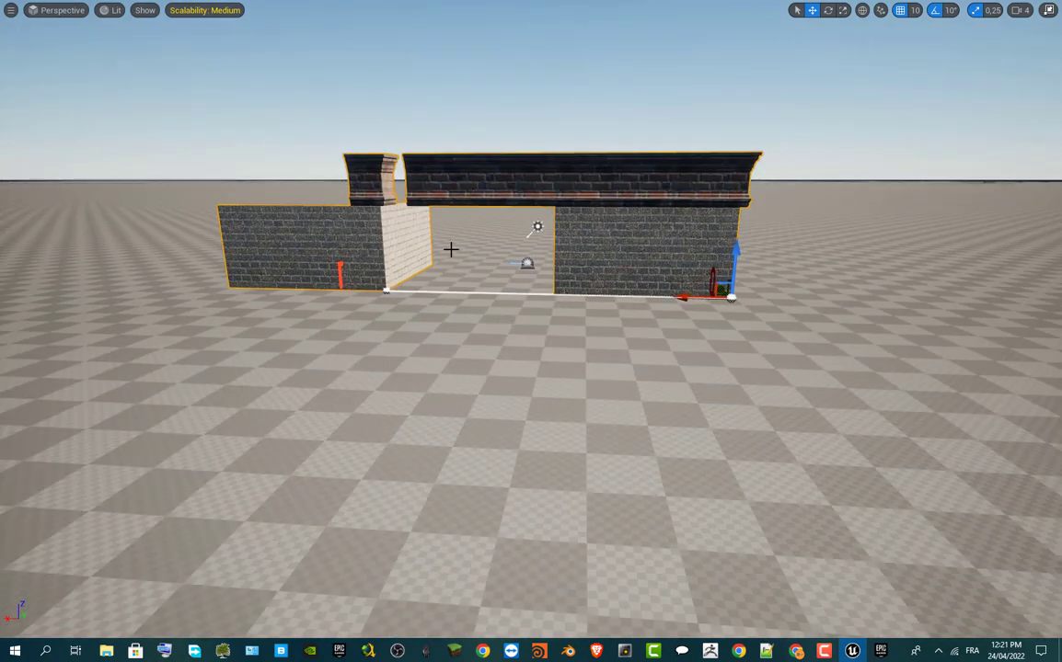
pyautogui.moveTo(669, 343); pyautogui.dragTo(343, 329)
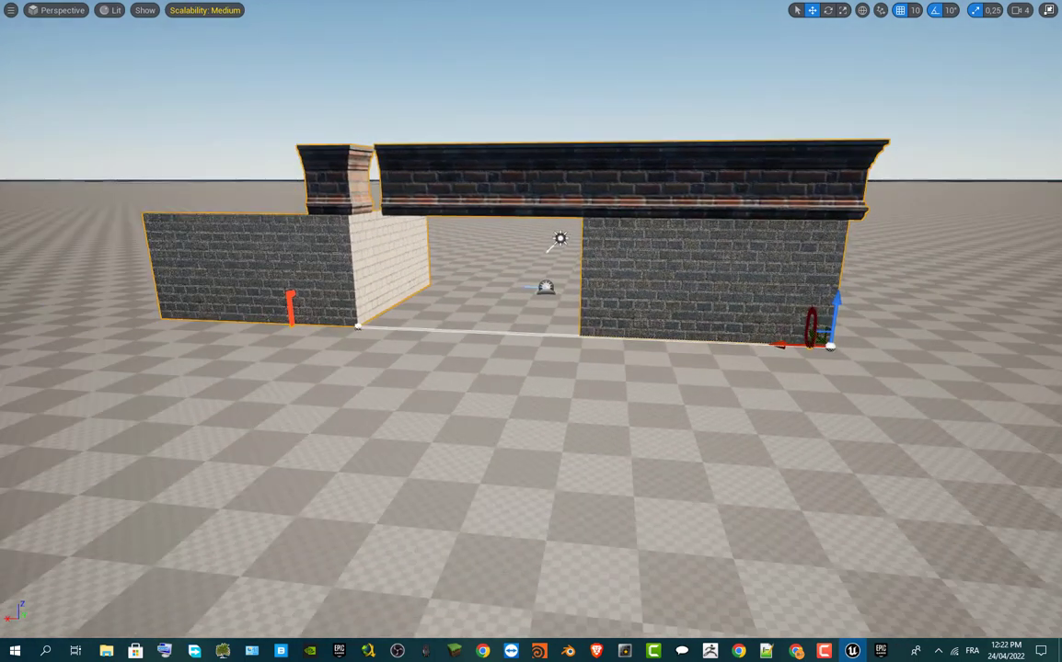
pyautogui.click(358, 327)
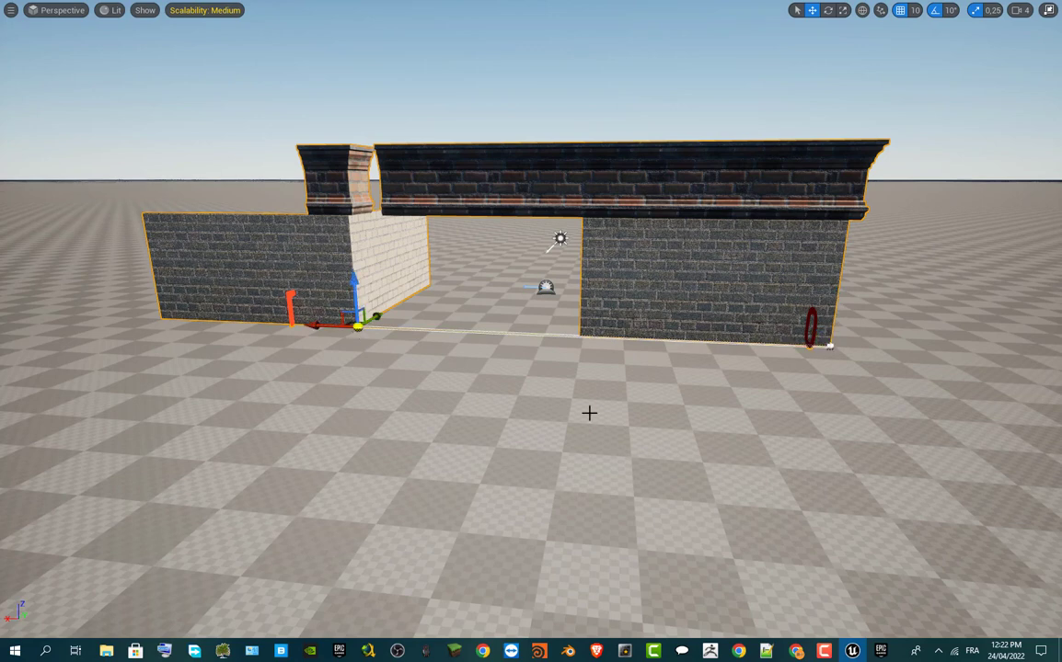
pyautogui.click(830, 347)
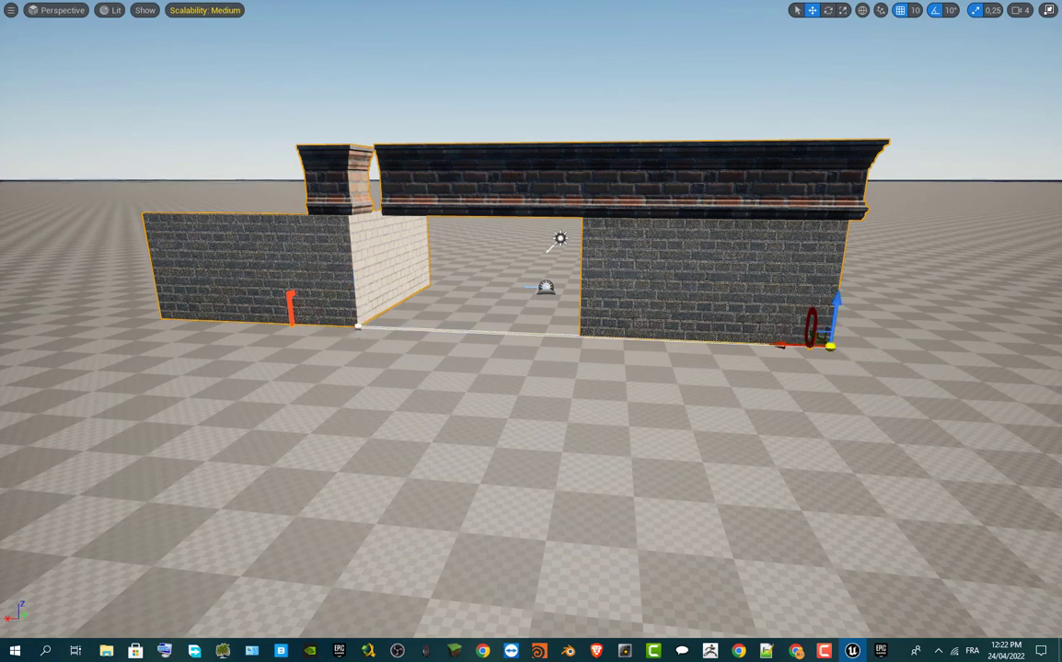
pyautogui.click(358, 327)
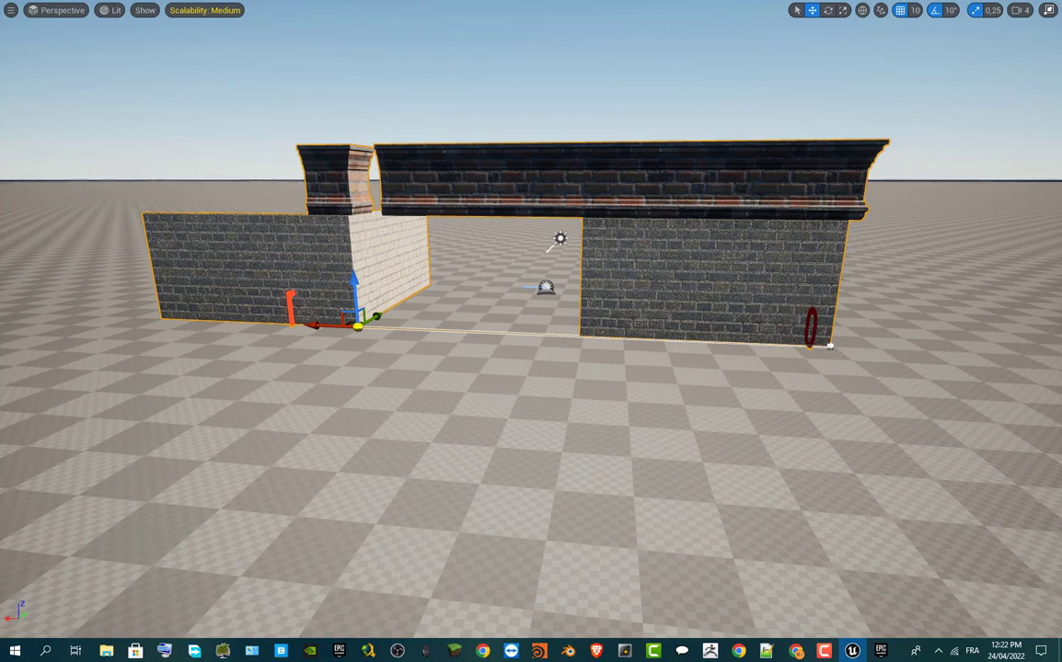
pyautogui.scroll(-5, 391, 371)
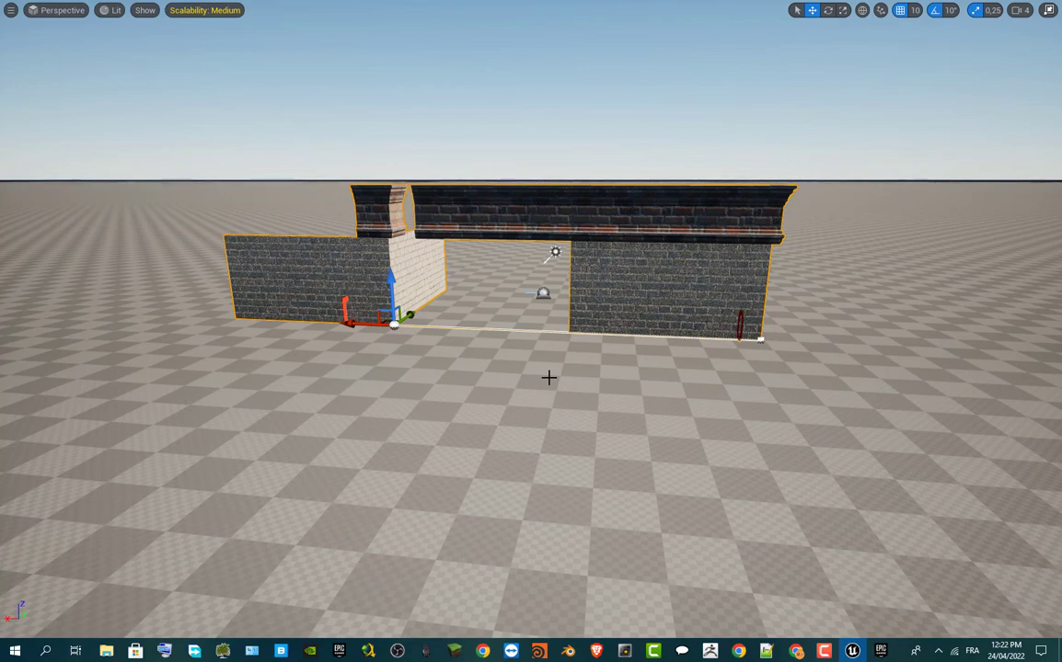
pyautogui.press('F11')
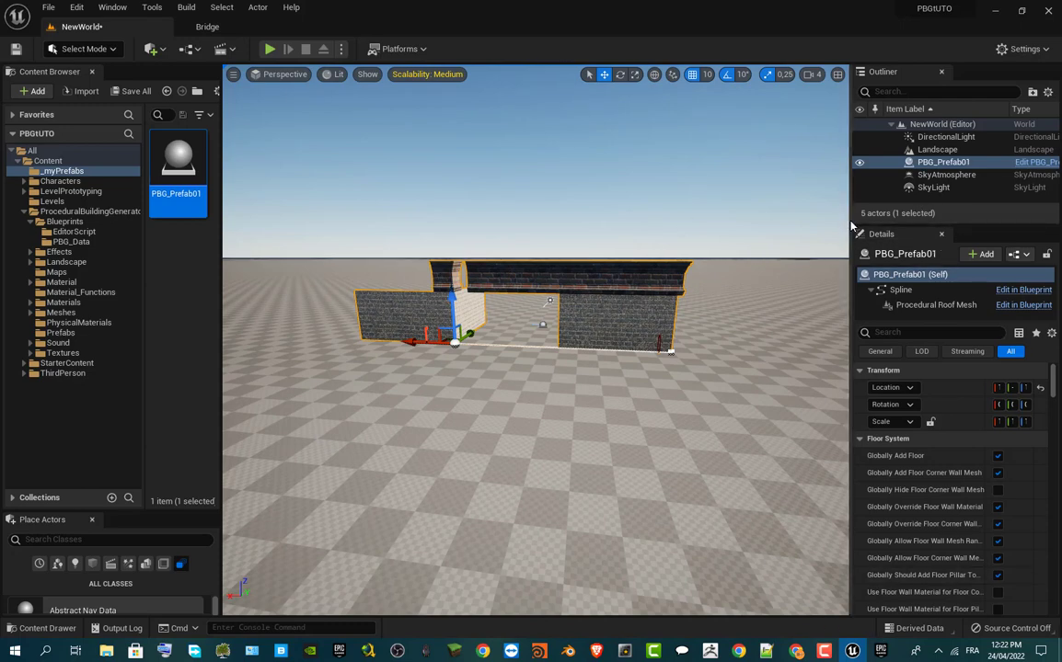
# - Widen the property view of PBG_Prefab01 and collapse every category from Floor System through Seed Array System
pyautogui.moveTo(752, 242); pyautogui.dragTo(613, 242)
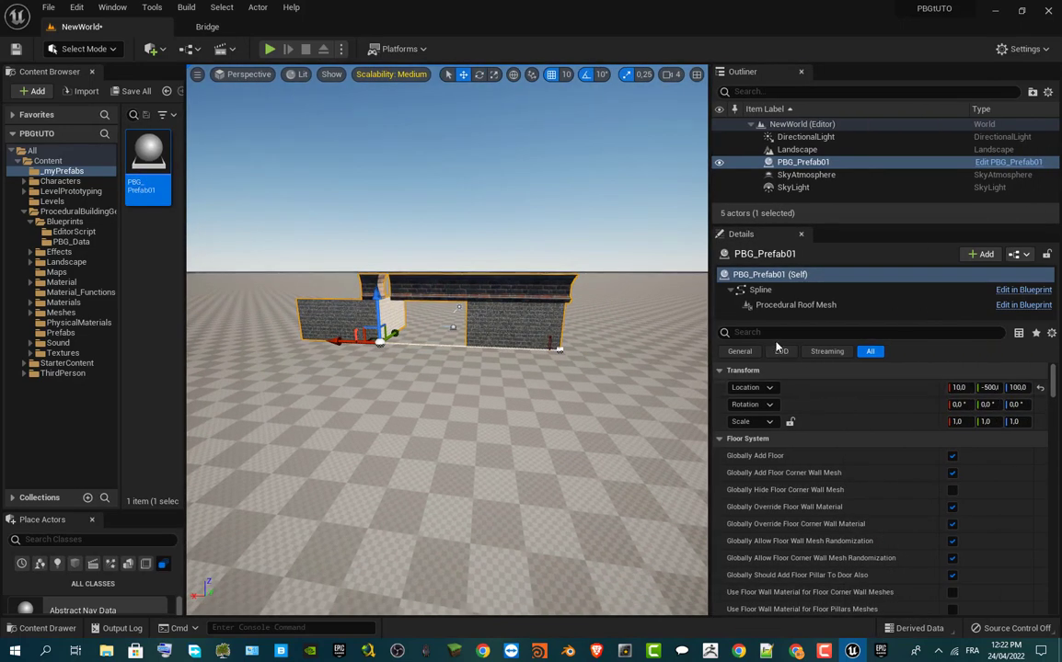
pyautogui.click(719, 439)
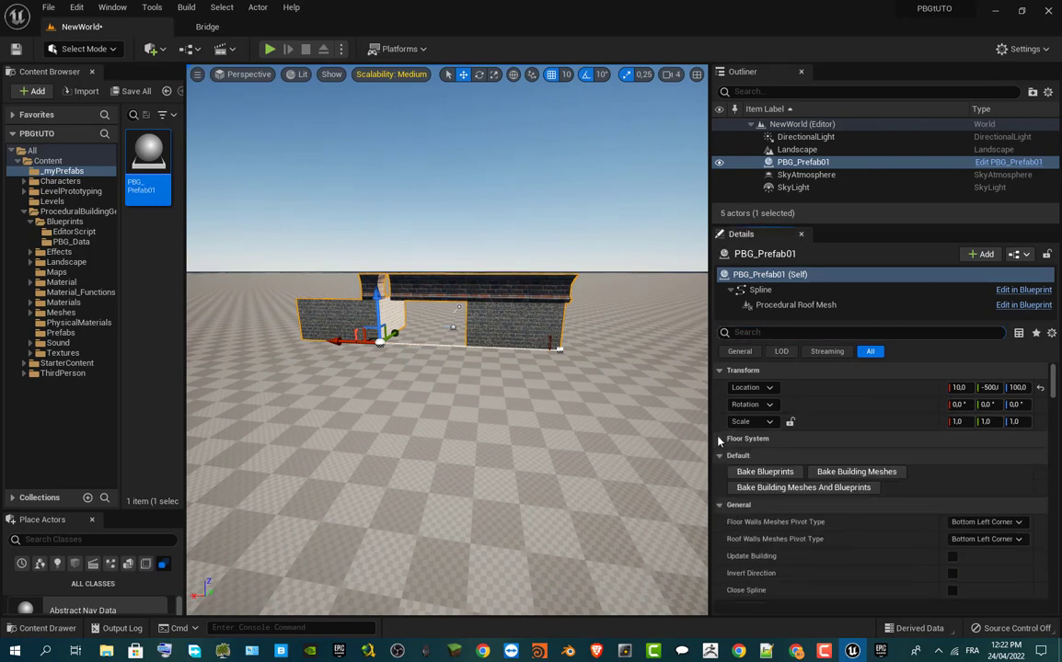
pyautogui.click(720, 456)
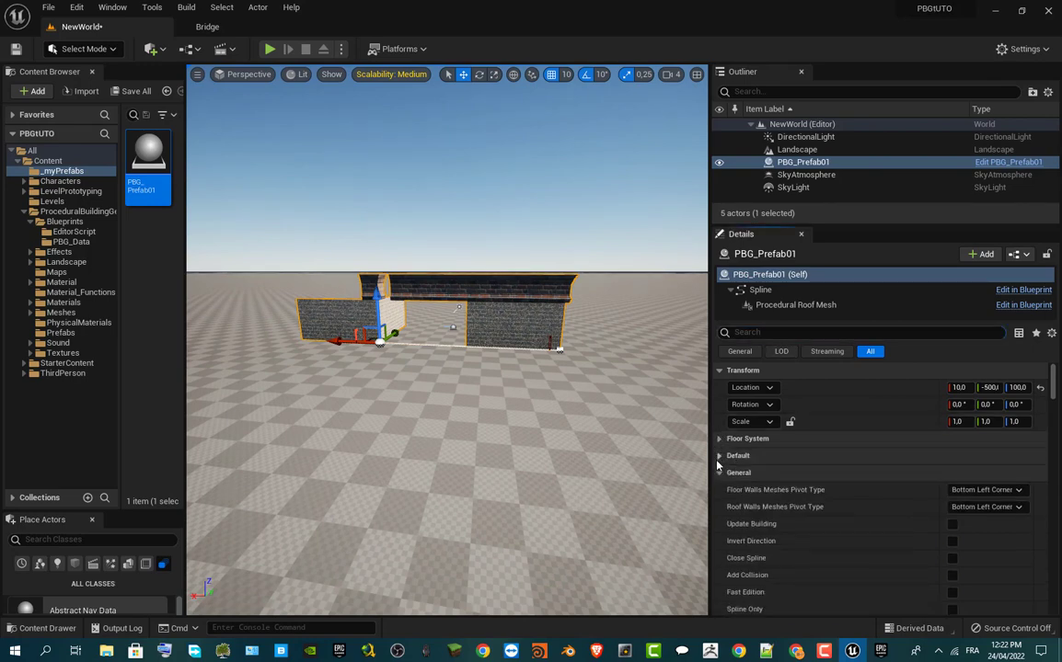
pyautogui.click(719, 473)
pyautogui.click(718, 490)
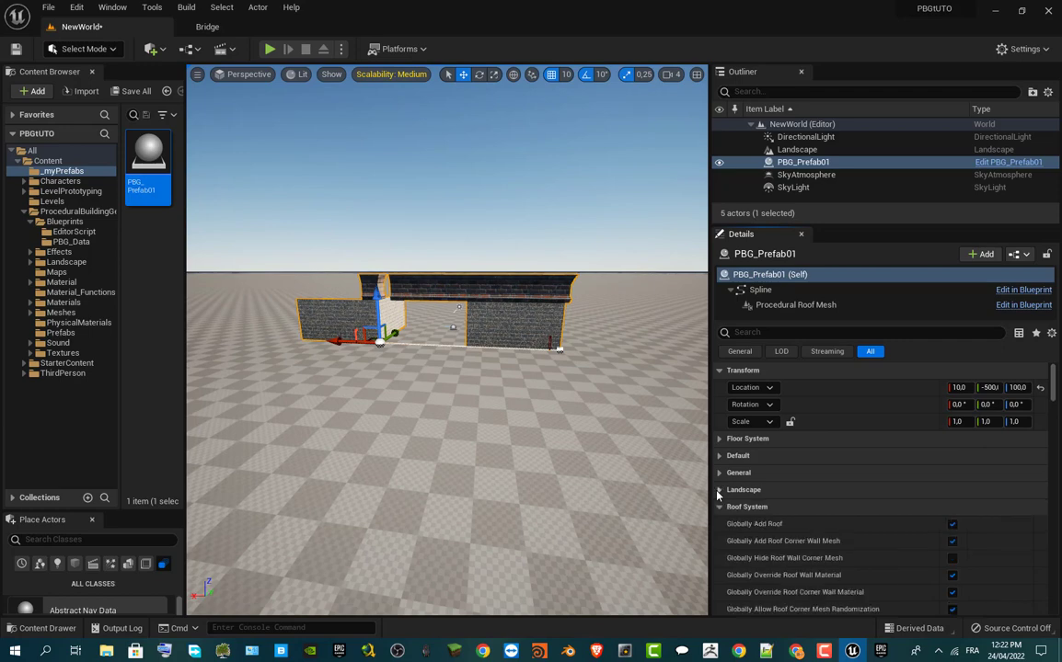
pyautogui.click(720, 507)
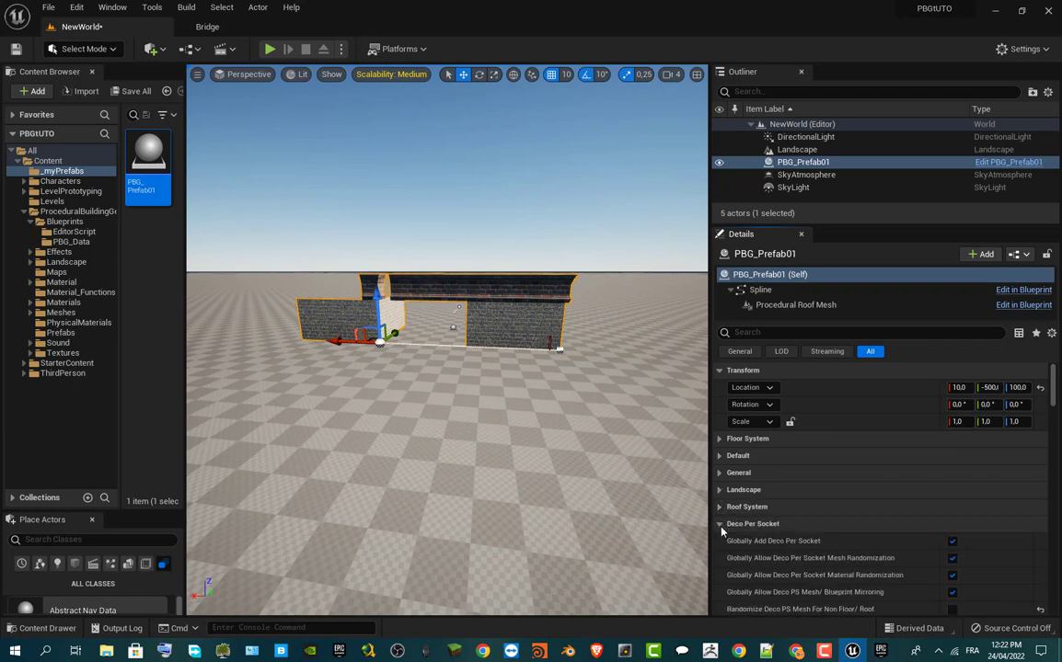
pyautogui.click(719, 524)
pyautogui.scroll(-5, 727, 515)
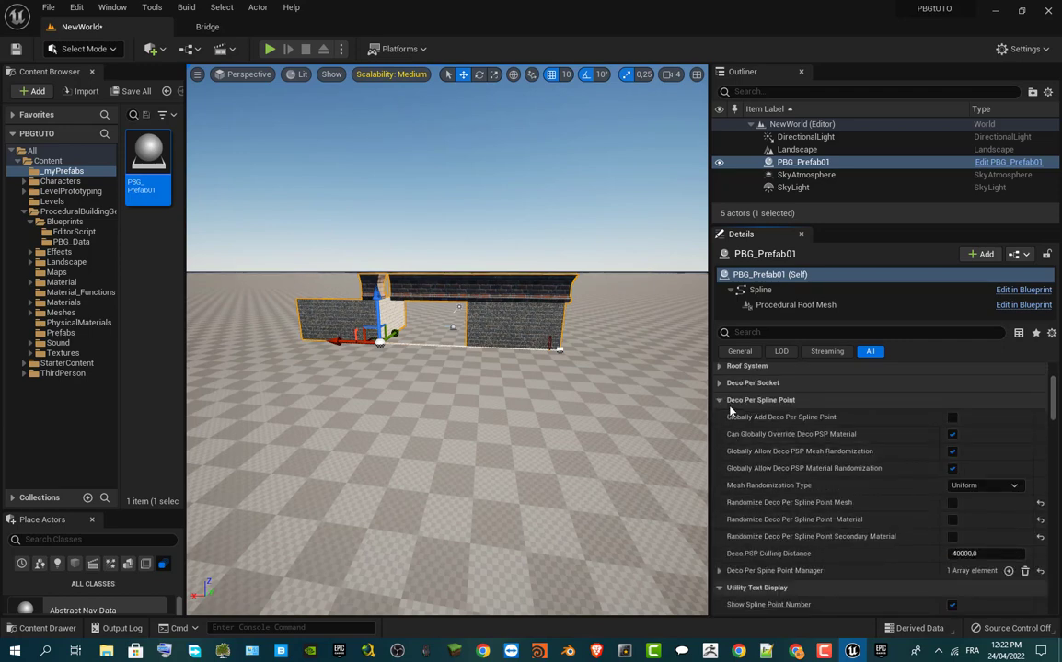
pyautogui.click(720, 402)
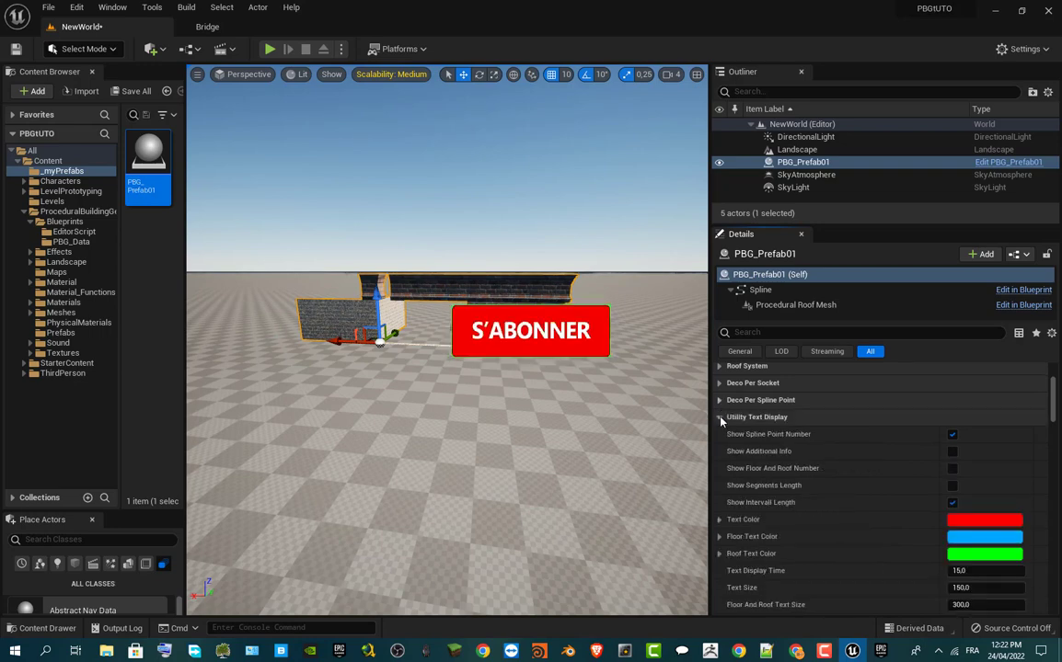
pyautogui.click(721, 419)
pyautogui.click(721, 435)
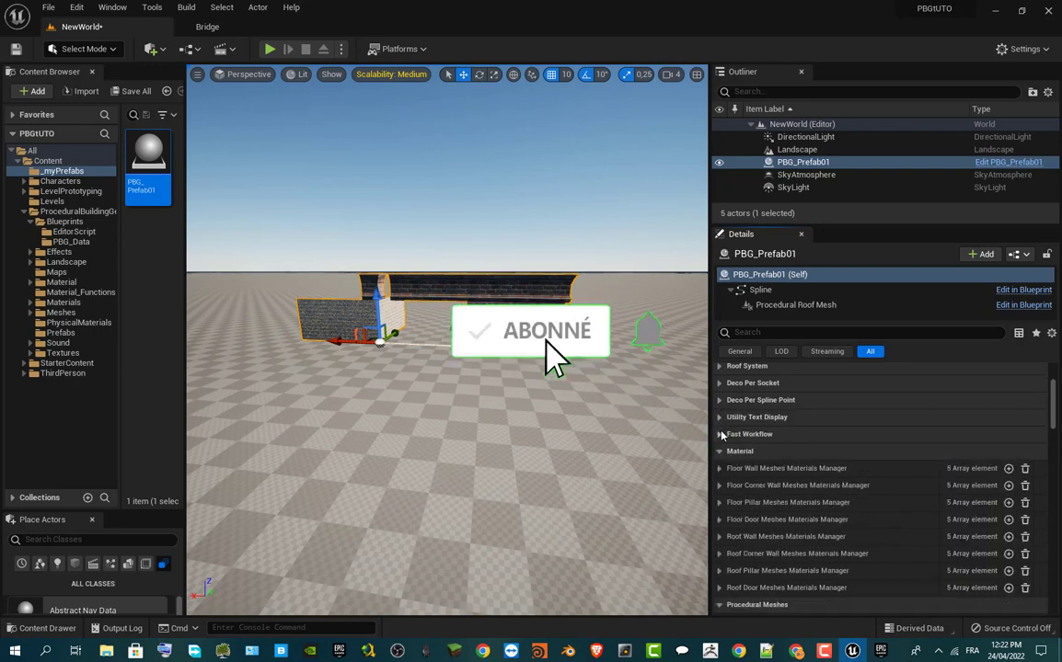
pyautogui.click(720, 451)
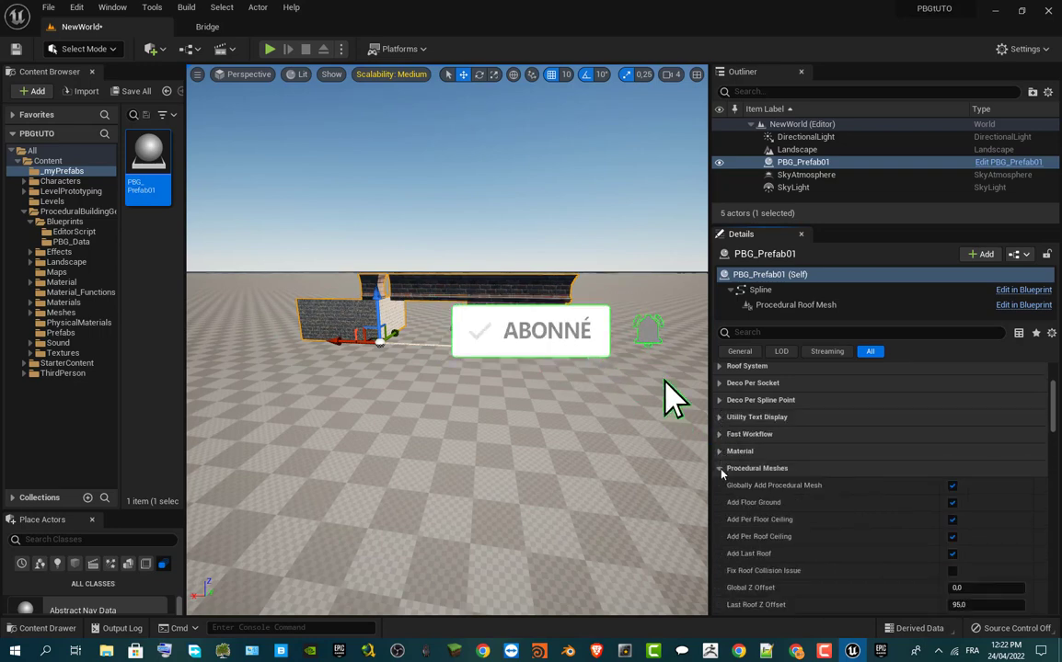
pyautogui.click(720, 469)
pyautogui.click(721, 486)
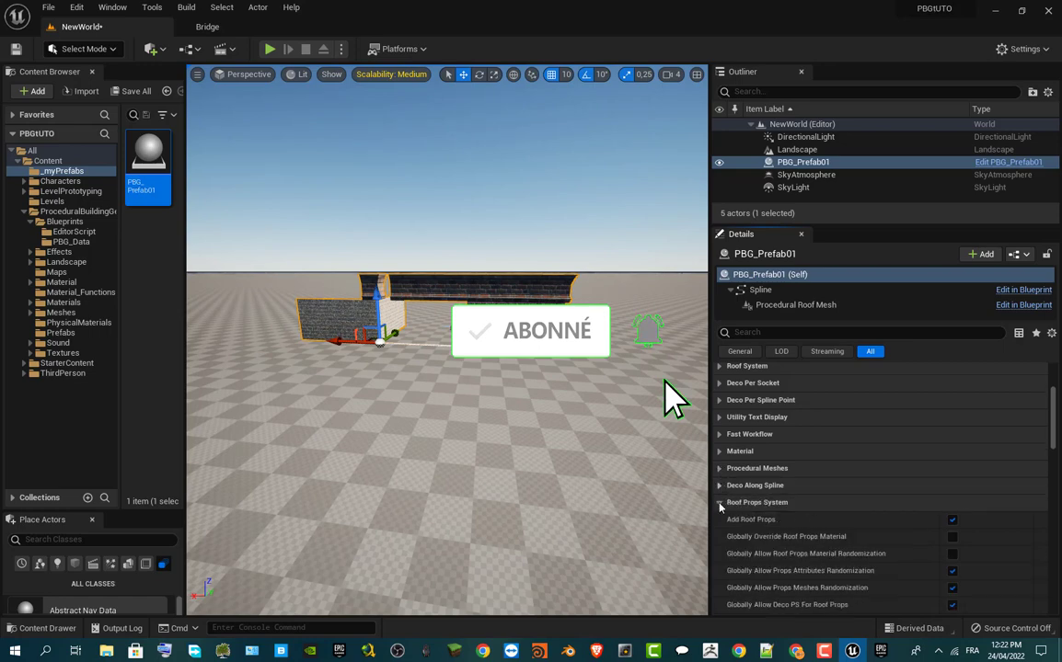
pyautogui.click(721, 503)
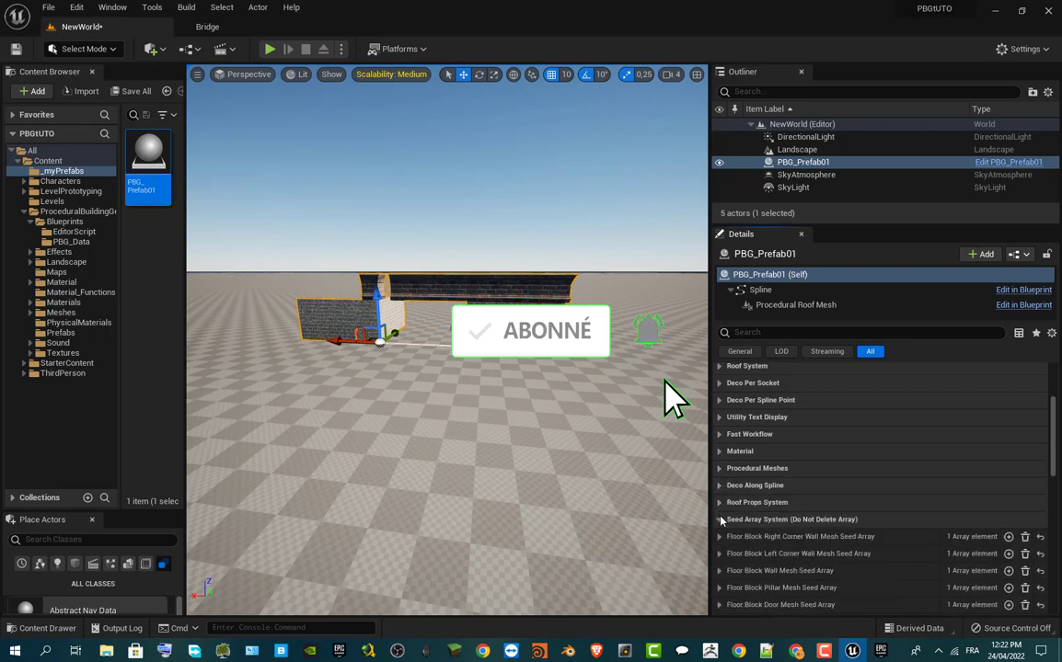
pyautogui.click(721, 520)
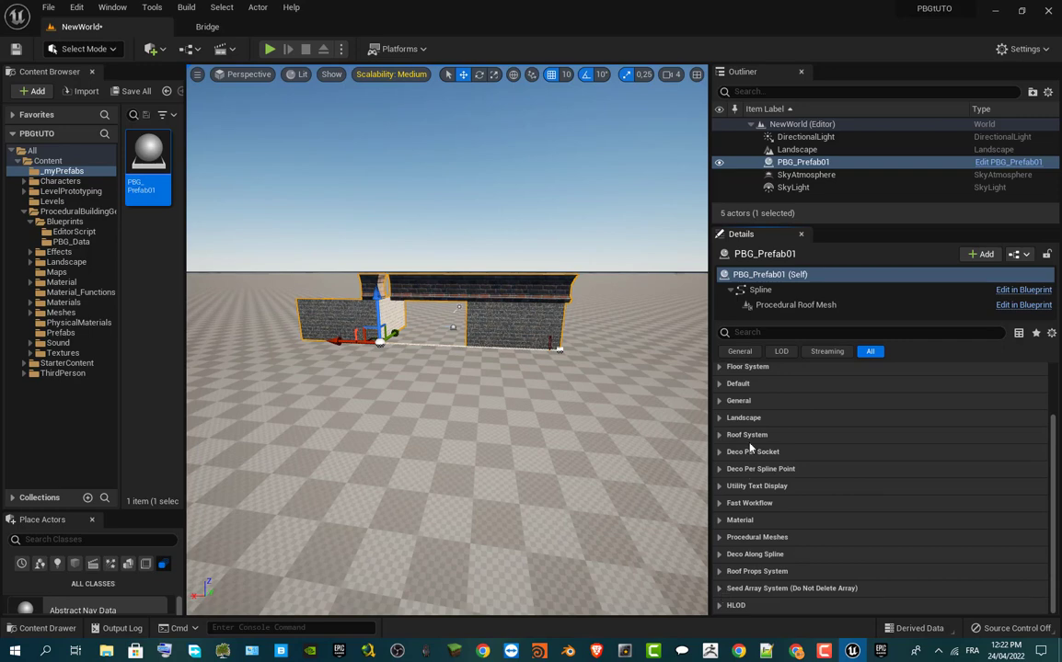
# - Expand the Floor System category of PBG_Prefab01 and open the first entry of its Floor Block Manager
pyautogui.scroll(1, 735, 381)
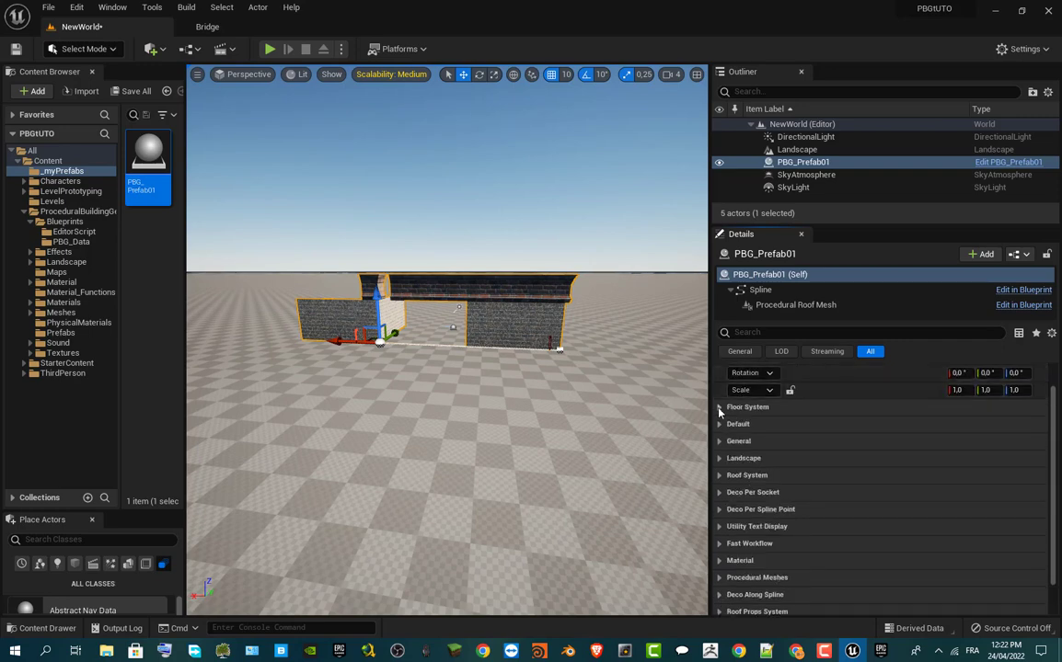
pyautogui.click(720, 407)
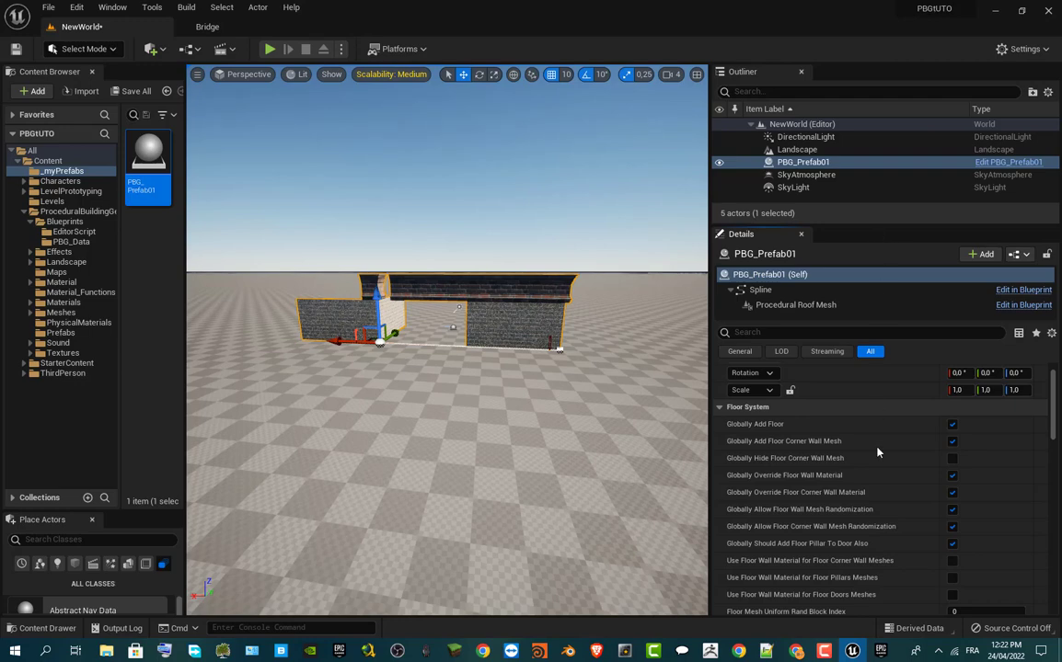
pyautogui.scroll(-10, 877, 452)
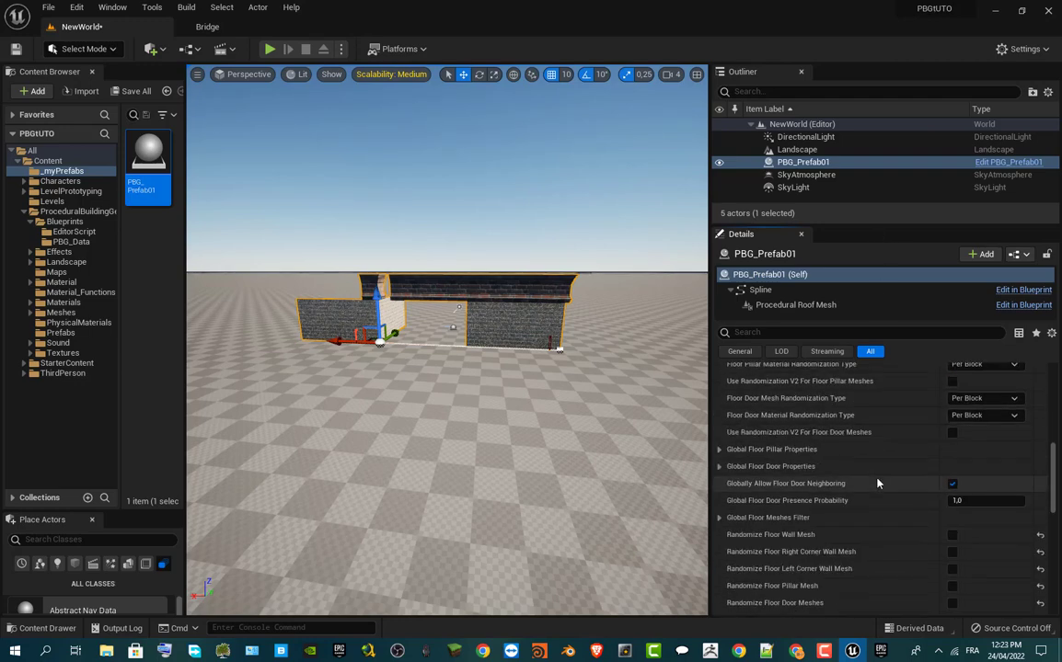
pyautogui.scroll(-3, 877, 483)
pyautogui.scroll(-15, 877, 483)
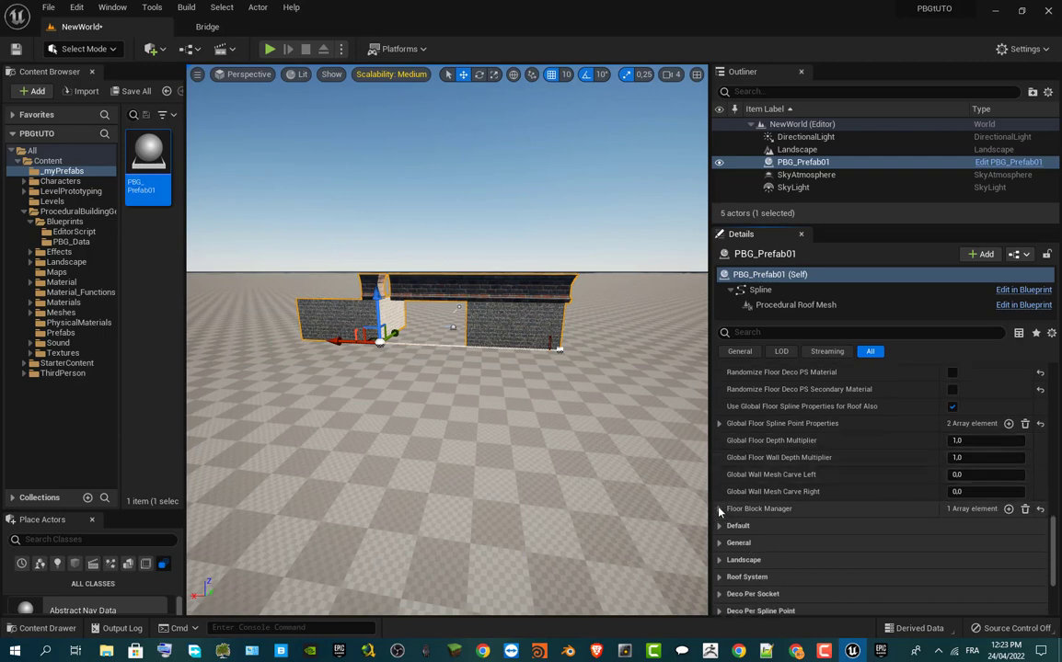
pyautogui.click(719, 509)
pyautogui.click(732, 526)
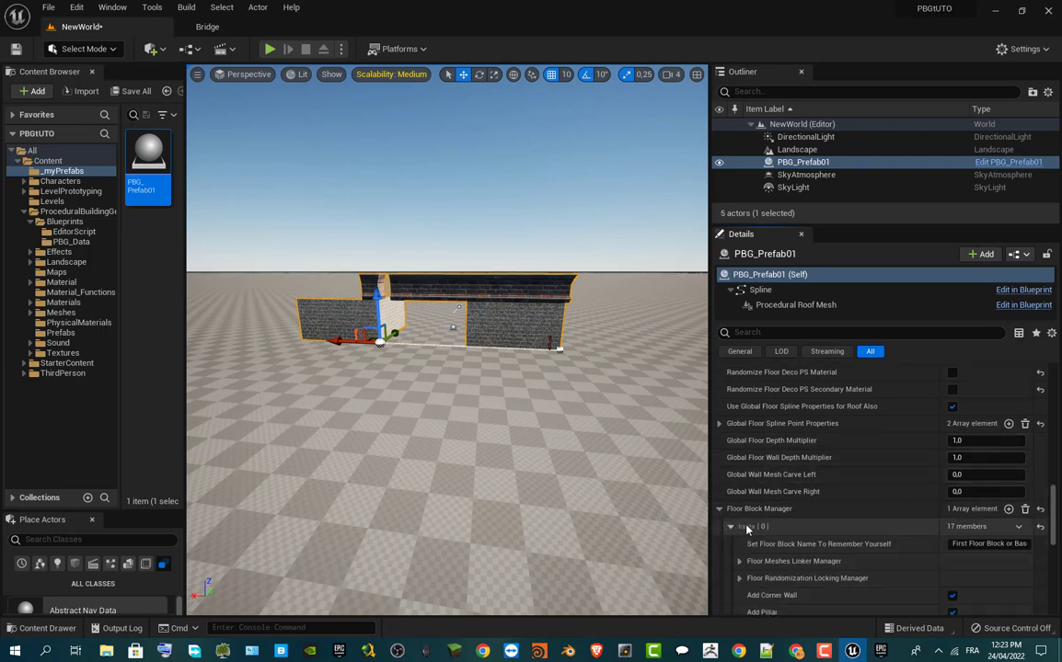
# - Expand the Floor array inside the first floor block and open its Index 0 entry
pyautogui.scroll(-6, 769, 517)
pyautogui.scroll(-3, 768, 520)
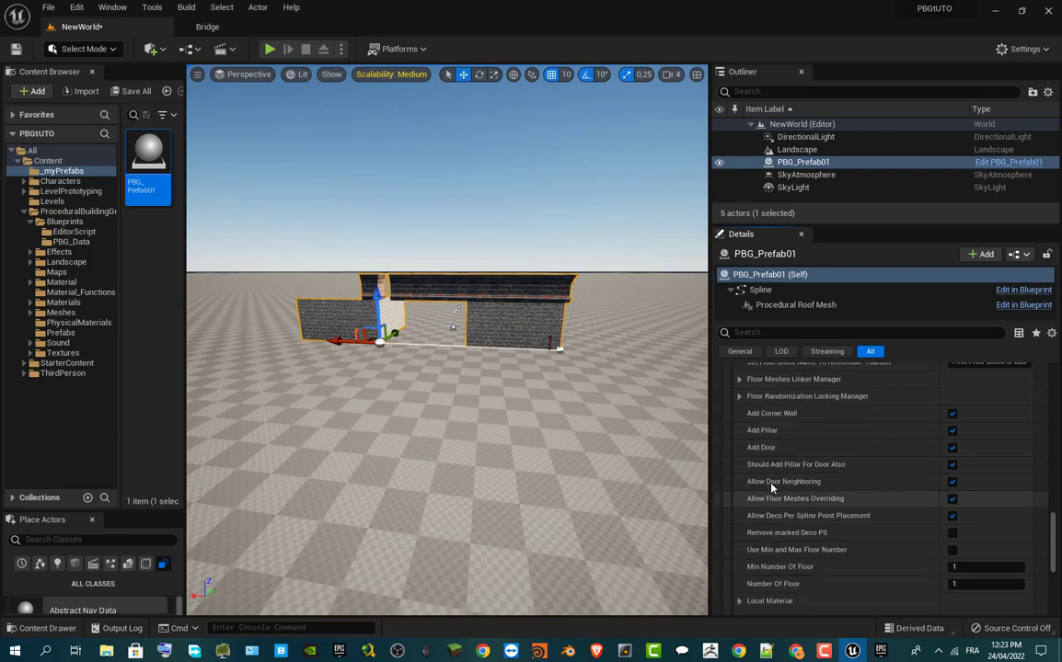
pyautogui.scroll(-6, 759, 547)
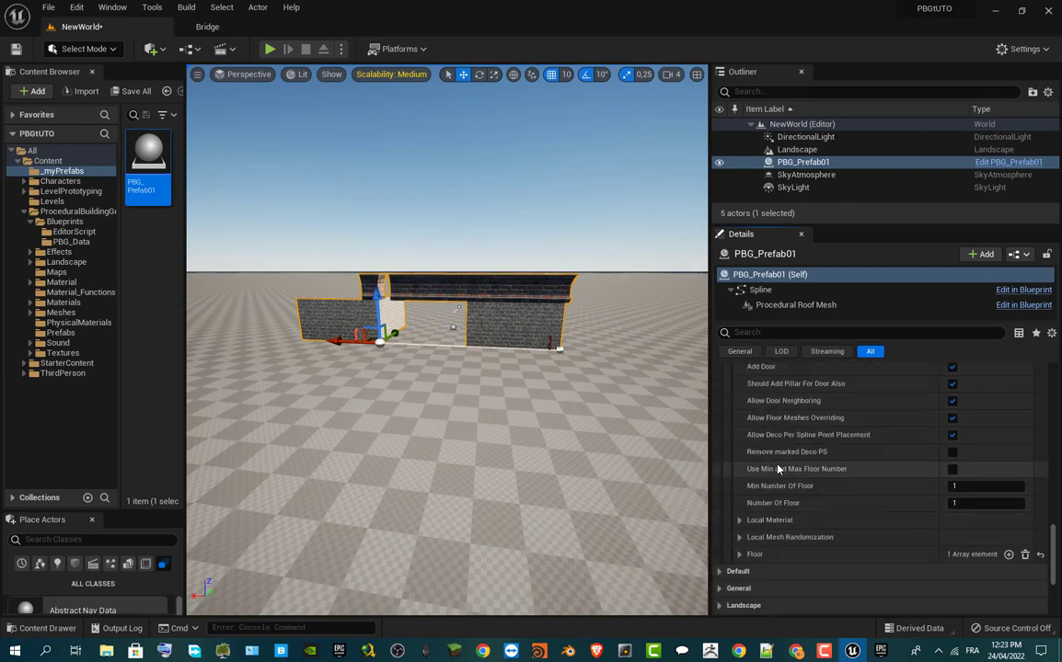
pyautogui.click(739, 514)
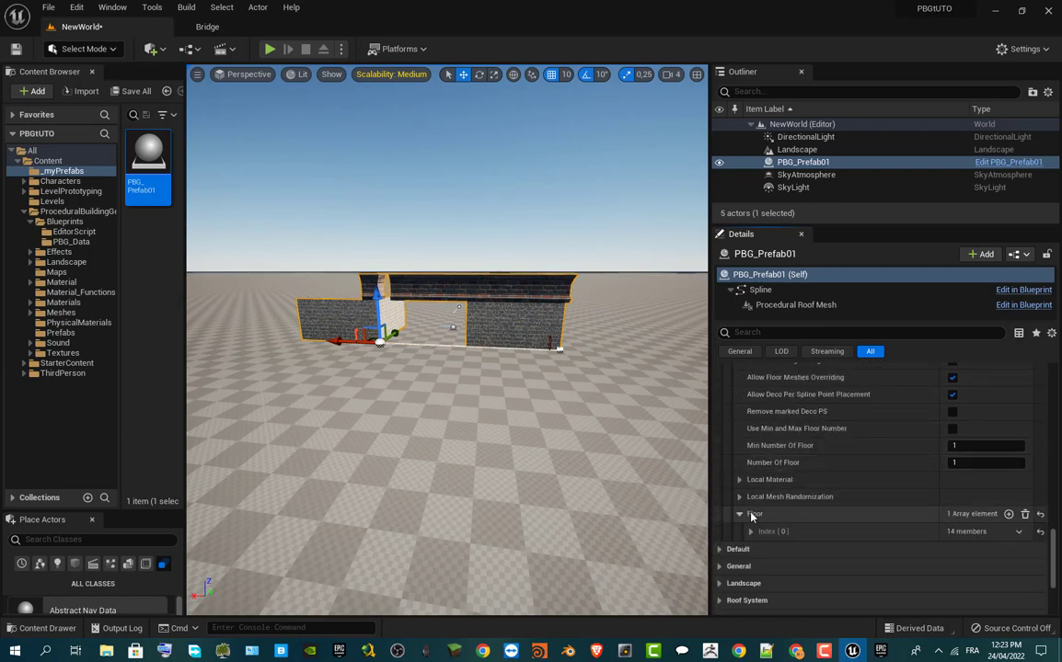
pyautogui.scroll(-3, 764, 502)
pyautogui.click(751, 471)
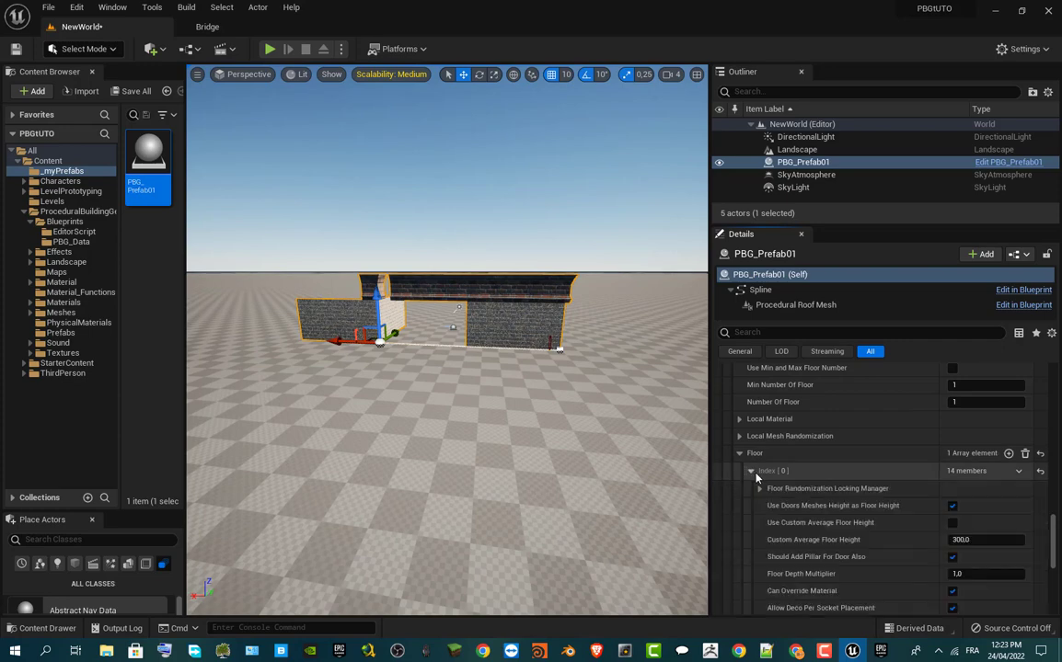
# - Expand the Floor Segment array of that floor and open segment Index 0
pyautogui.scroll(-4, 763, 498)
pyautogui.scroll(-4, 763, 499)
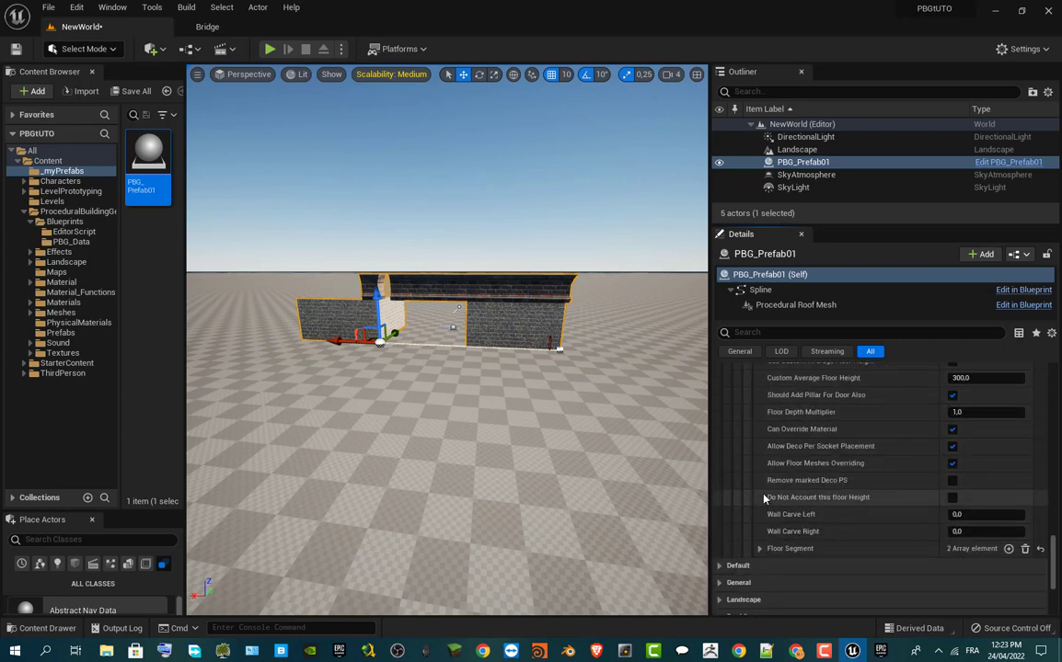
pyautogui.click(759, 549)
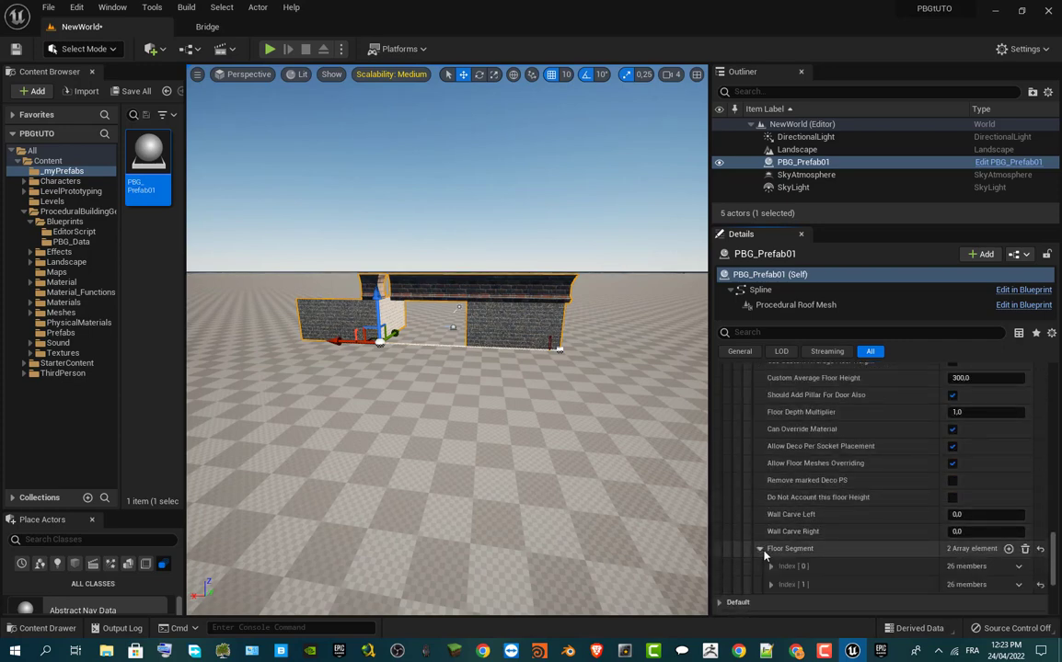
pyautogui.scroll(-5, 763, 552)
pyautogui.click(771, 445)
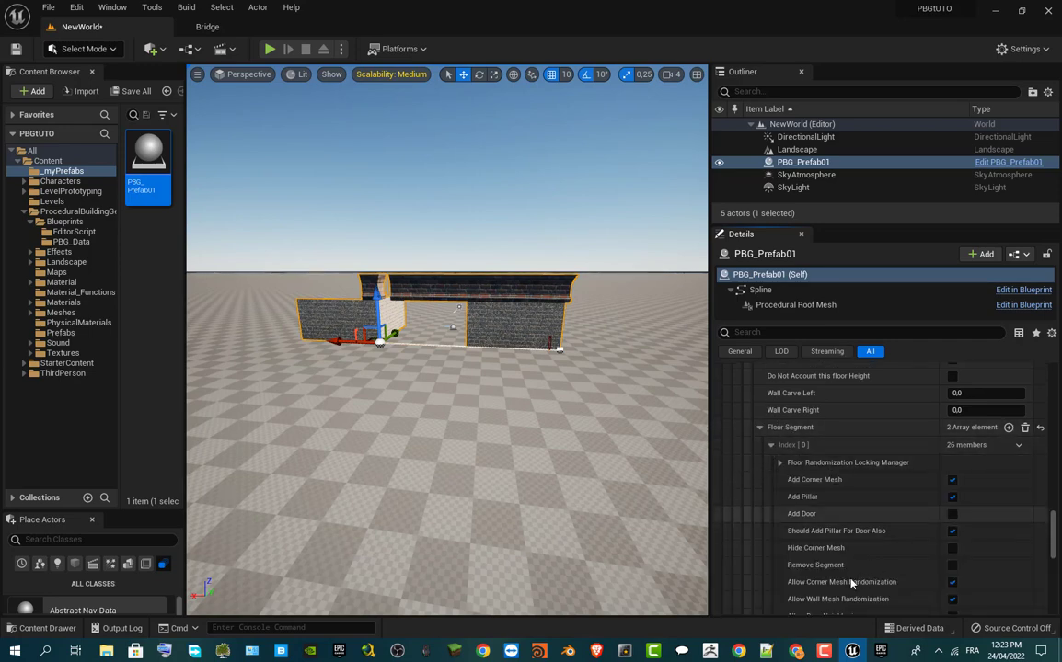
# - Expand Floor Wall Mesh in segment Index 0 and look over its mesh entries
pyautogui.scroll(-4, 837, 542)
pyautogui.scroll(-6, 842, 518)
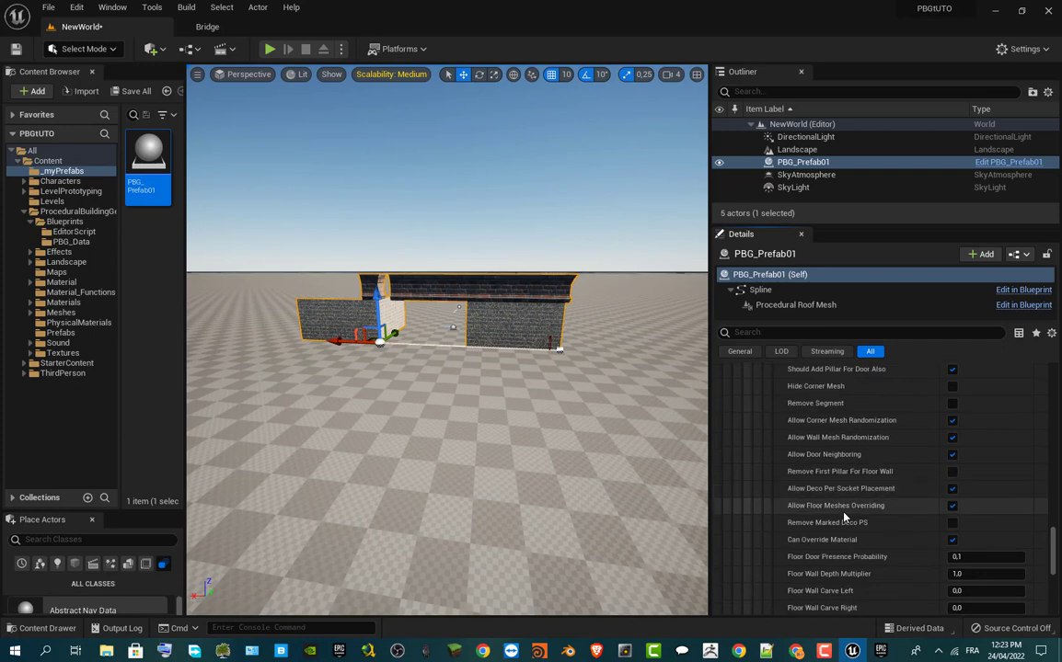
pyautogui.scroll(-4, 844, 516)
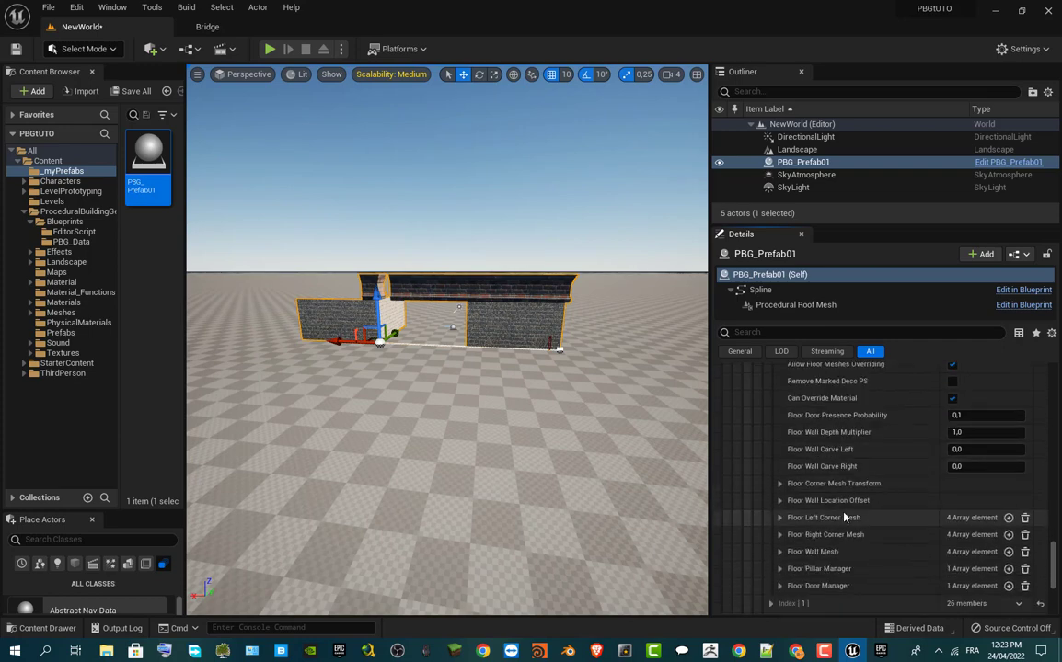
pyautogui.click(780, 552)
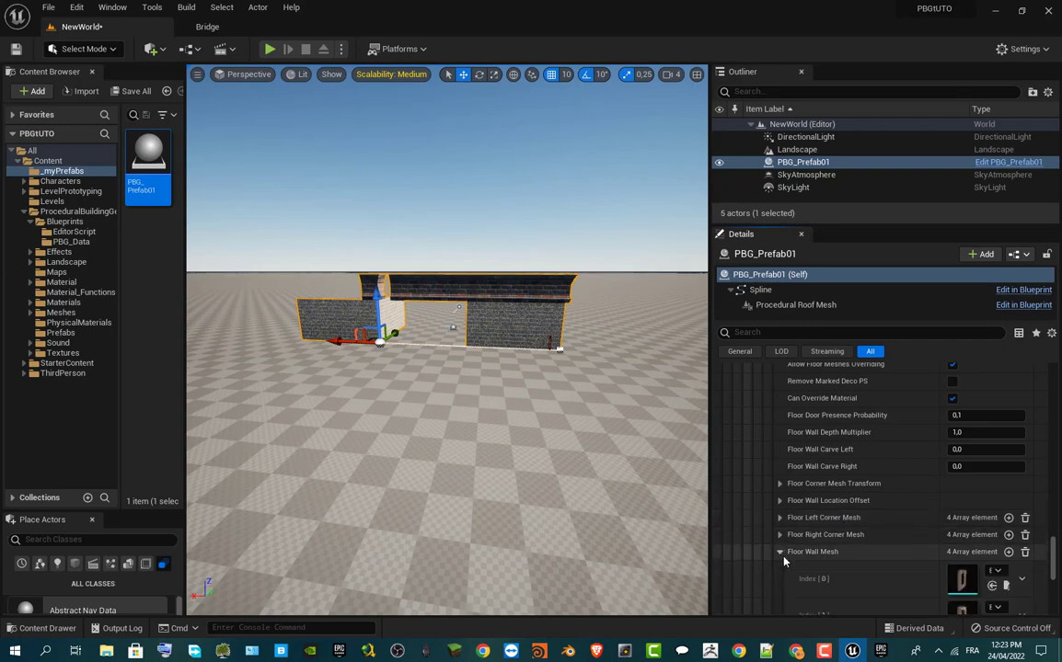
pyautogui.scroll(-4, 782, 557)
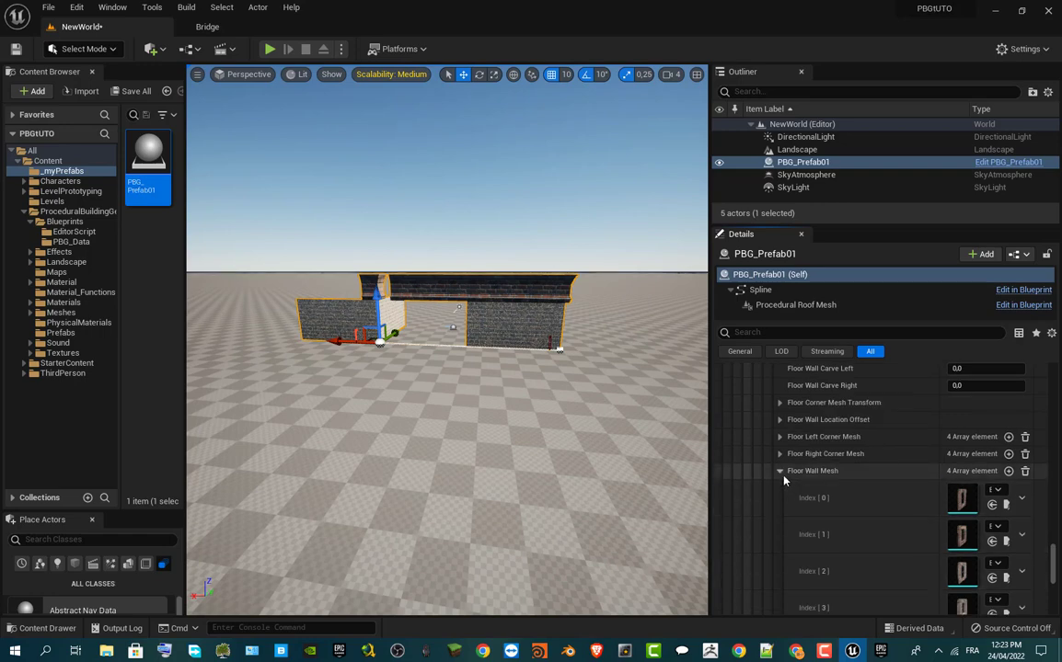
pyautogui.scroll(-3, 792, 496)
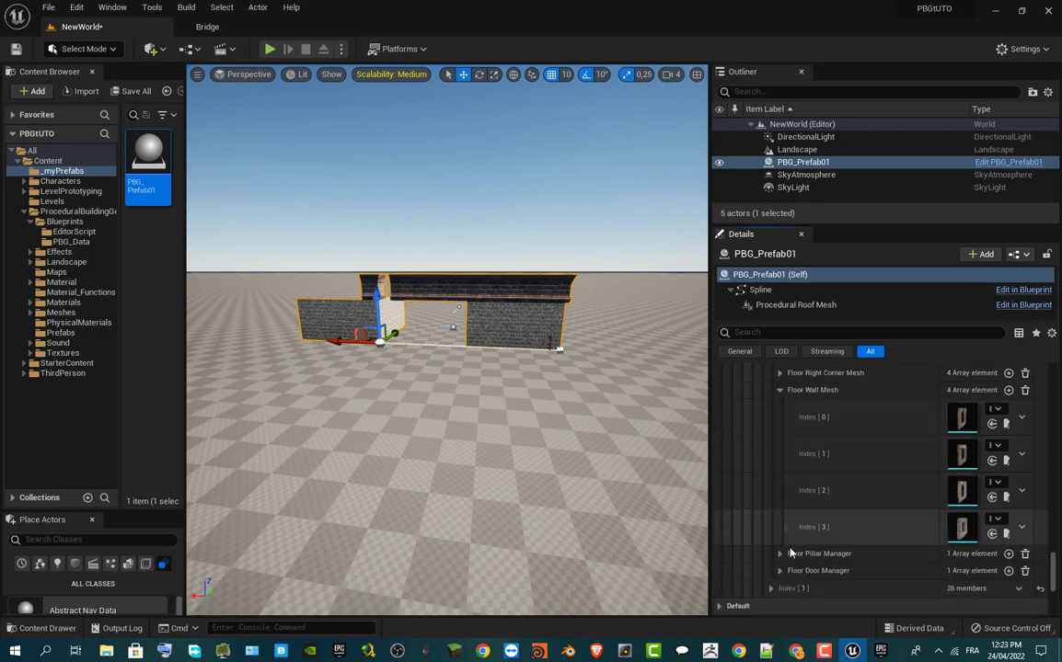
pyautogui.scroll(3, 797, 469)
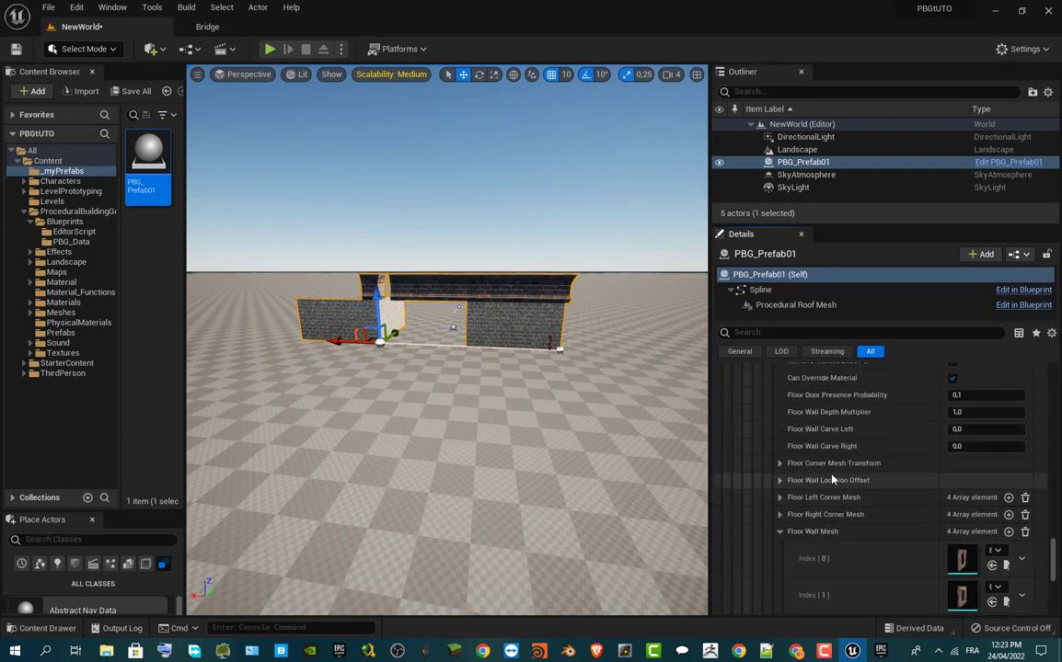
pyautogui.scroll(-2, 832, 479)
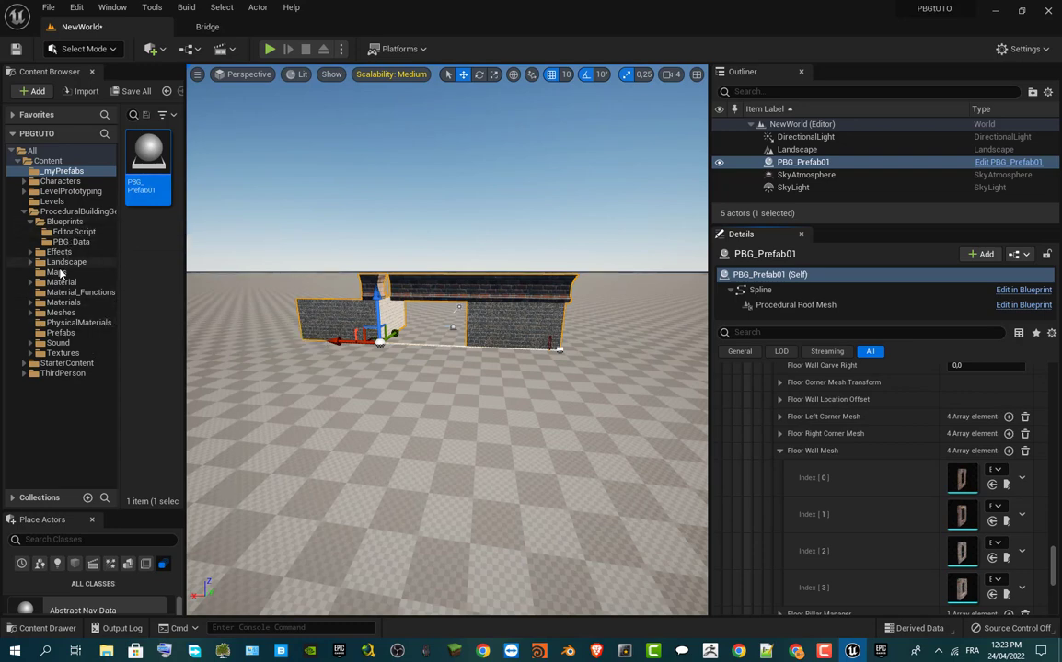
# - Open the Entrance_Door folder under ProceduralBuildingGenerator Meshes and widen the Content Browser
pyautogui.click(58, 314)
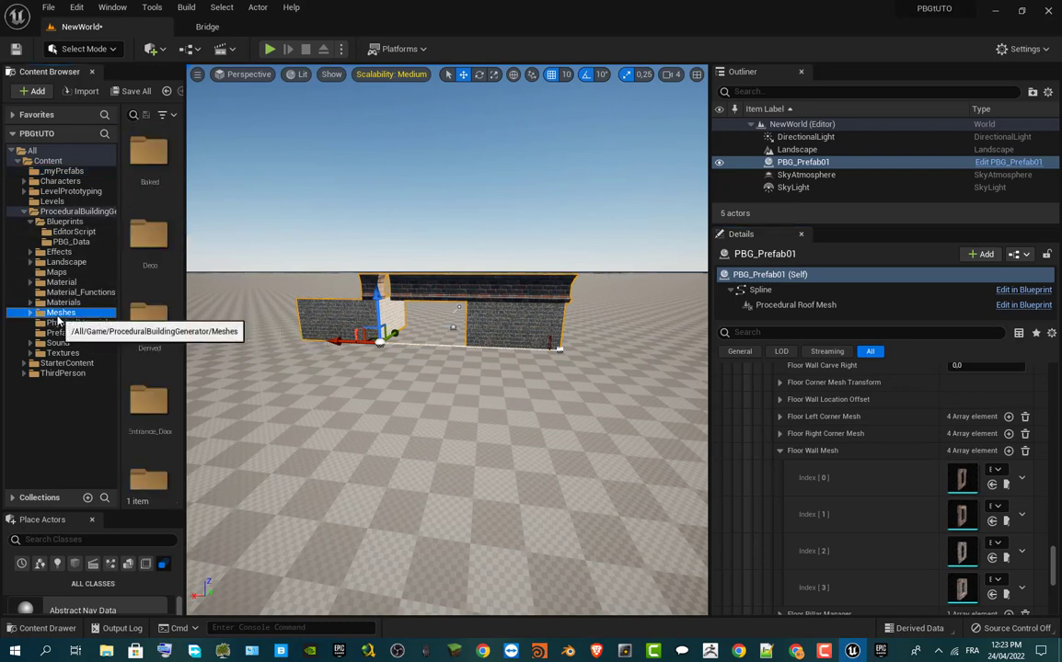
pyautogui.doubleClick(58, 317)
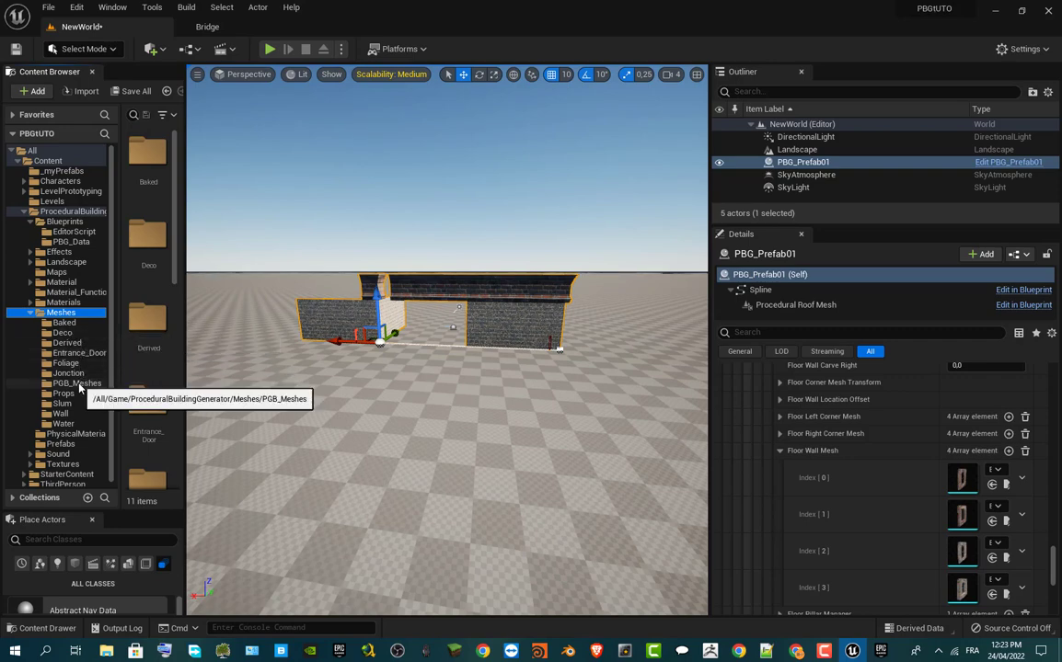
pyautogui.click(73, 353)
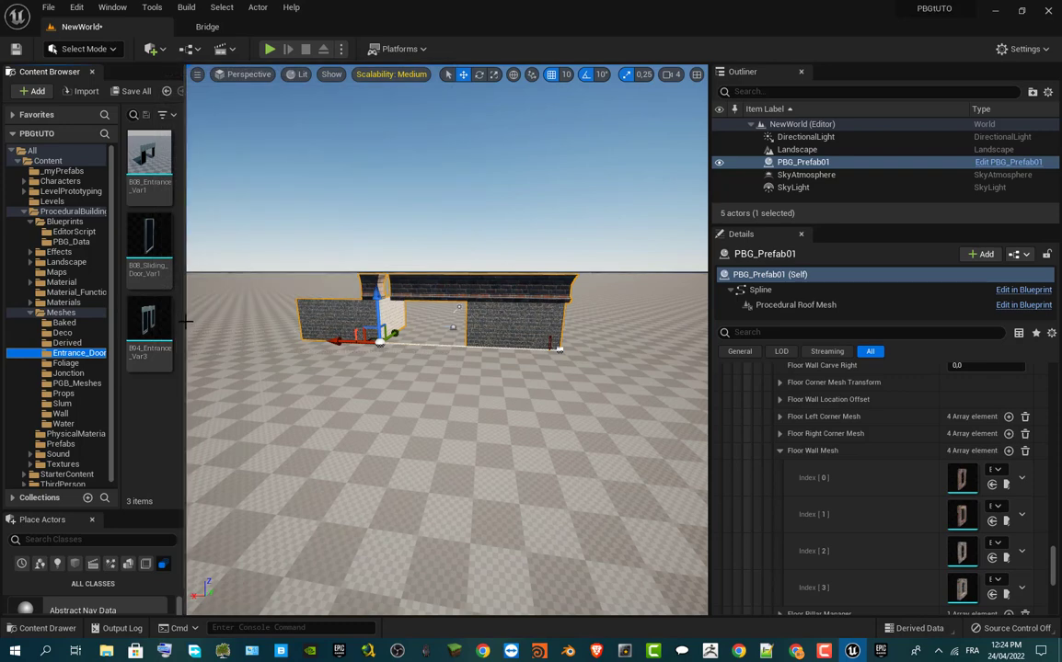
pyautogui.moveTo(241, 322); pyautogui.dragTo(247, 296)
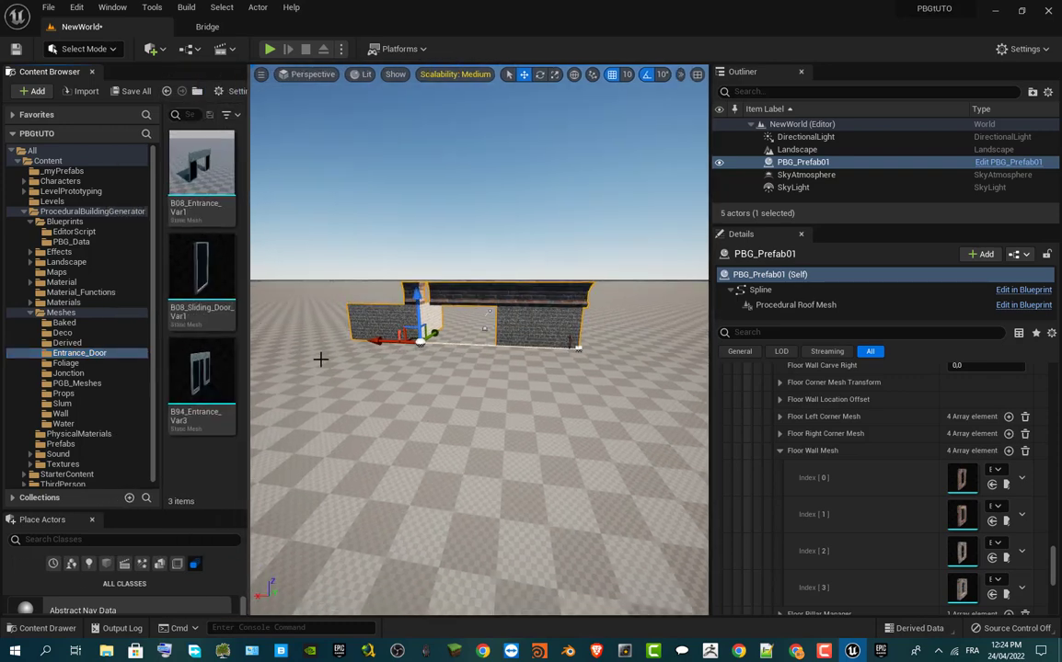
# - Clear the Floor Wall Mesh array of segment Index 0 and add B08_Entrance_Var1 as its first element
pyautogui.click(1025, 451)
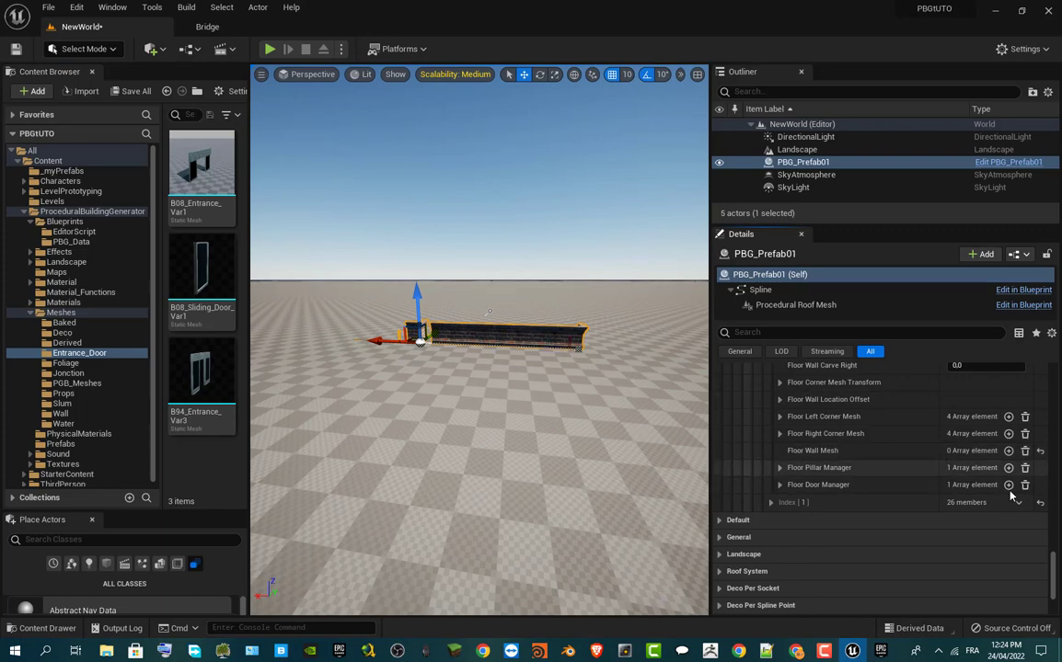
pyautogui.click(1008, 451)
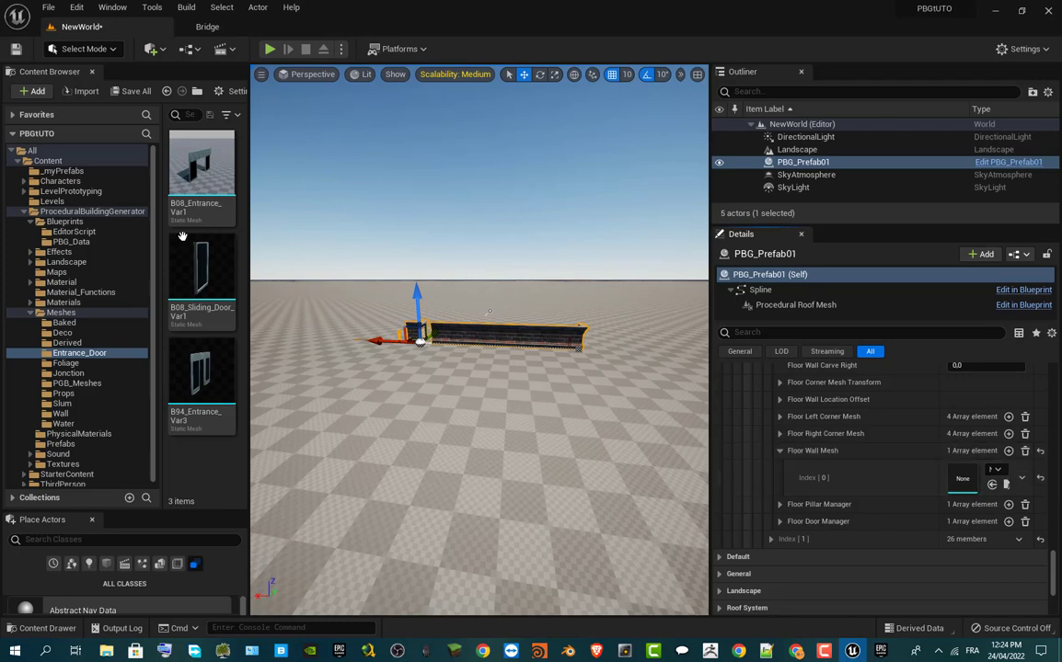
pyautogui.moveTo(216, 207); pyautogui.dragTo(980, 474)
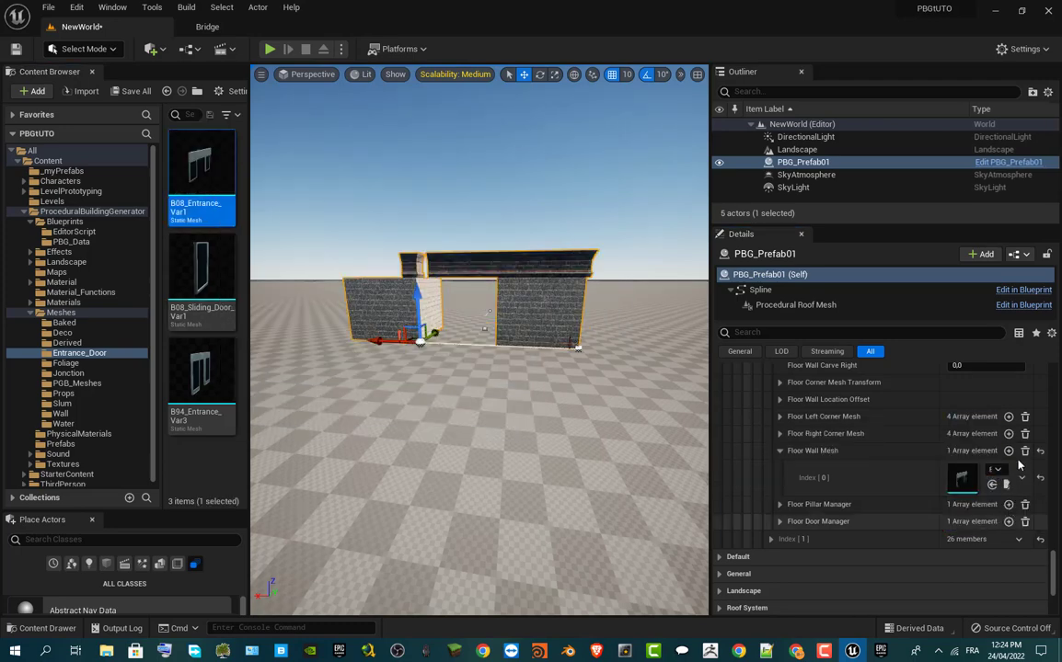
# - Add B08_Sliding_Door_Var1 and B94_Entrance_Var3 as the second and third elements of Floor Wall Mesh
pyautogui.click(1010, 451)
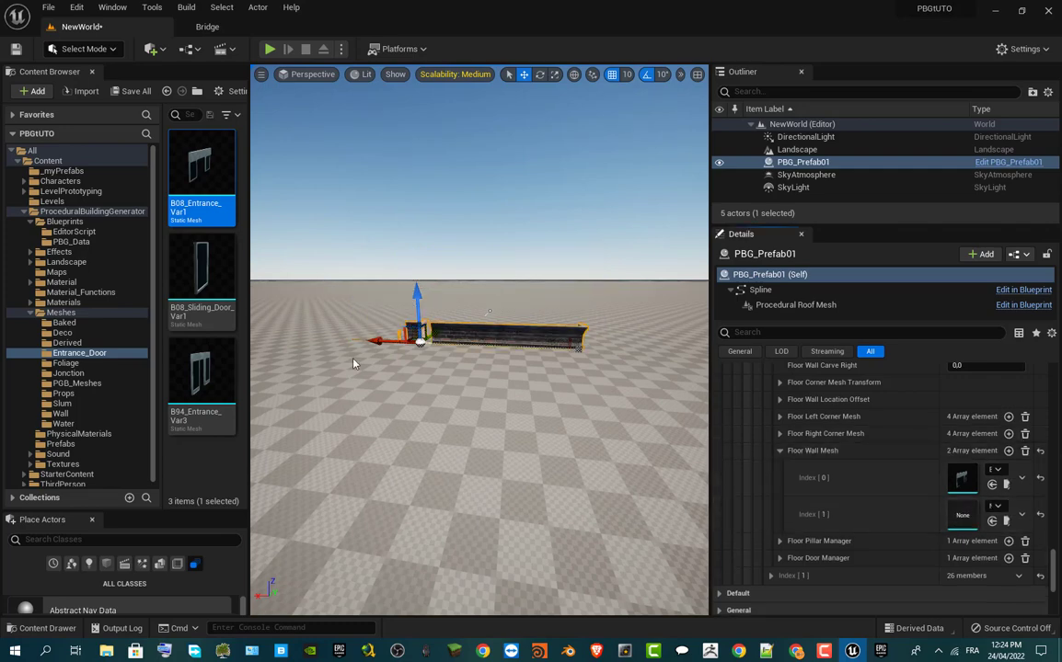
pyautogui.moveTo(202, 267); pyautogui.dragTo(993, 520)
pyautogui.click(993, 521)
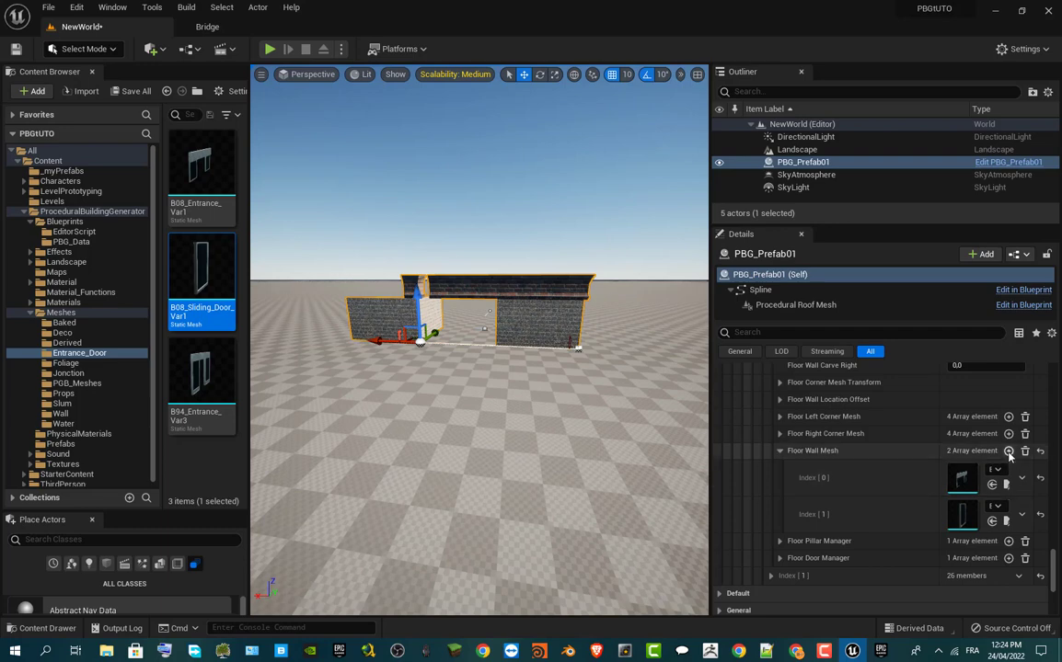
pyautogui.click(1010, 450)
pyautogui.click(201, 373)
pyautogui.moveTo(202, 373); pyautogui.dragTo(999, 550)
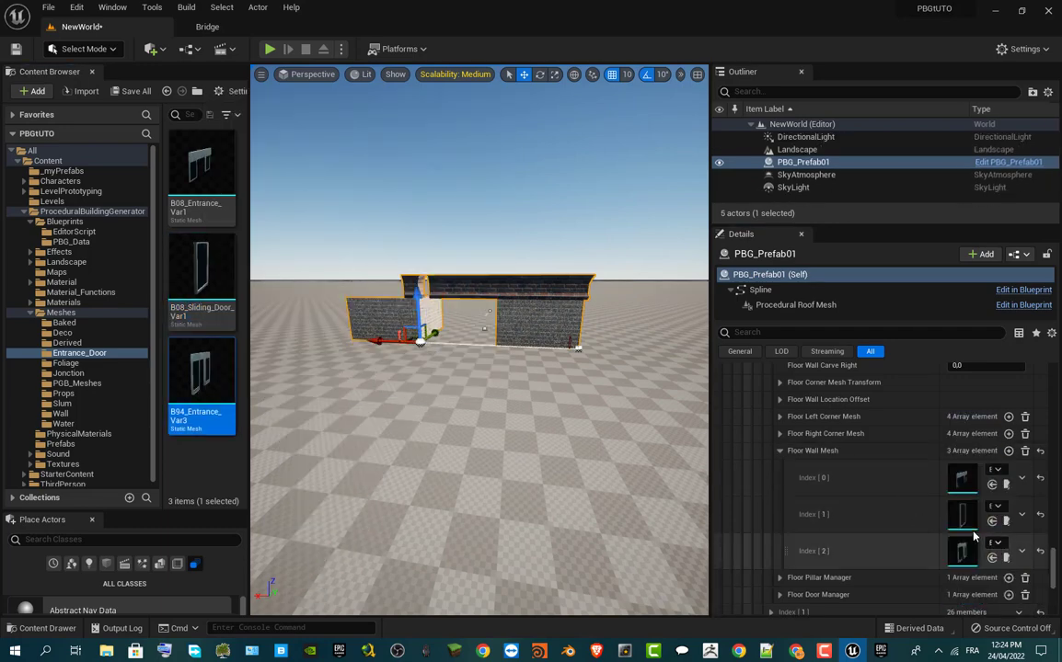
# - Copy the settings of Floor Segment Index 0 and paste them onto Floor Segment Index 1
pyautogui.scroll(10, 851, 521)
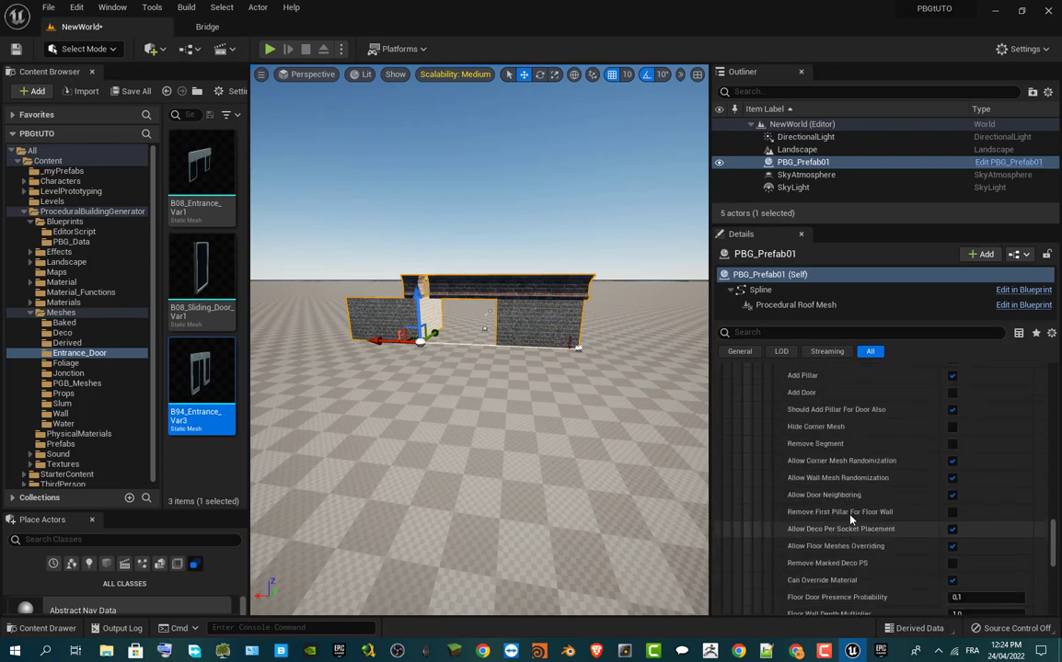
pyautogui.scroll(3, 851, 521)
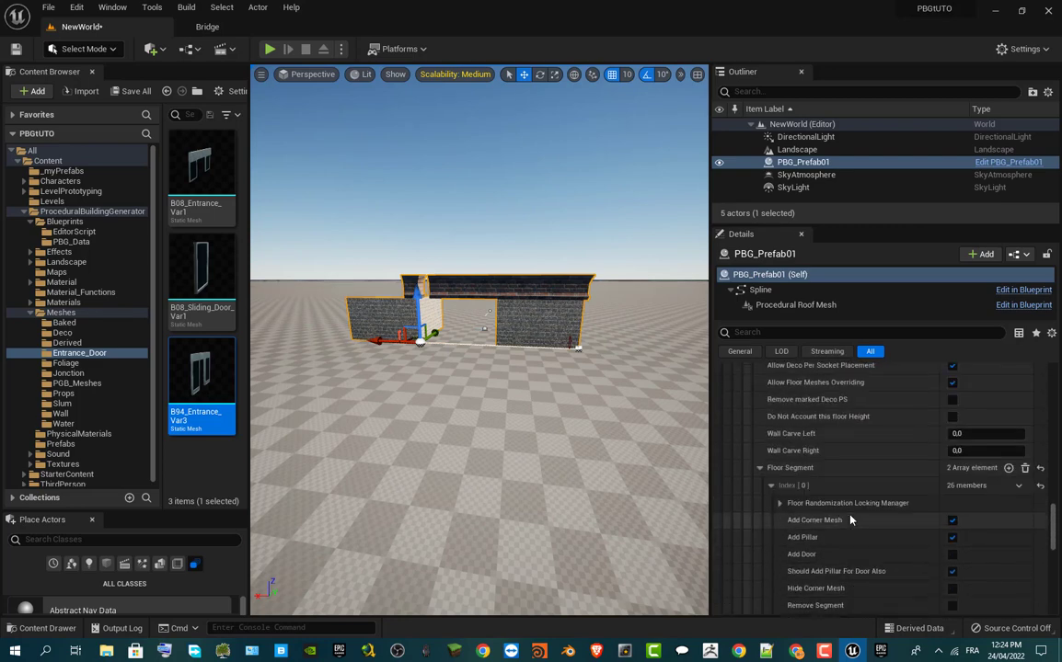
pyautogui.click(771, 486)
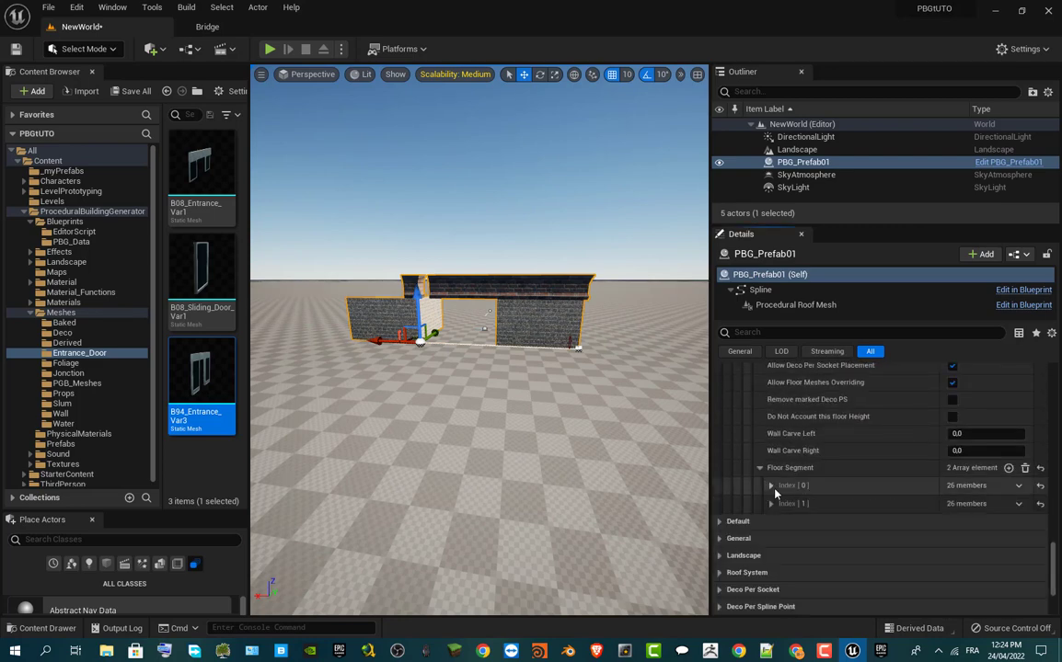
pyautogui.rightClick(779, 494)
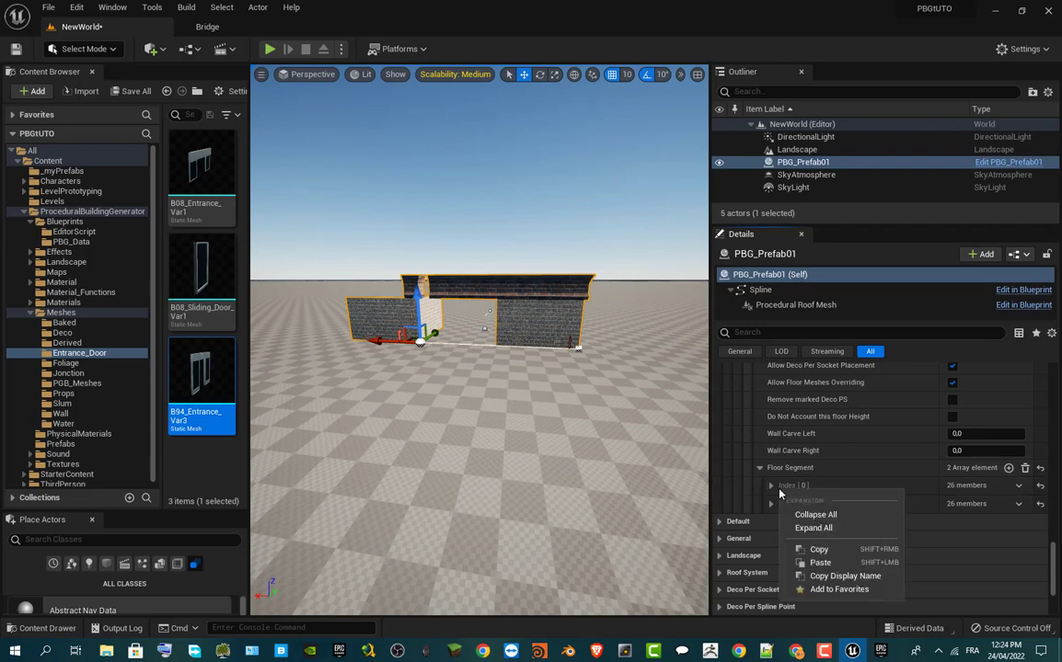
pyautogui.click(818, 549)
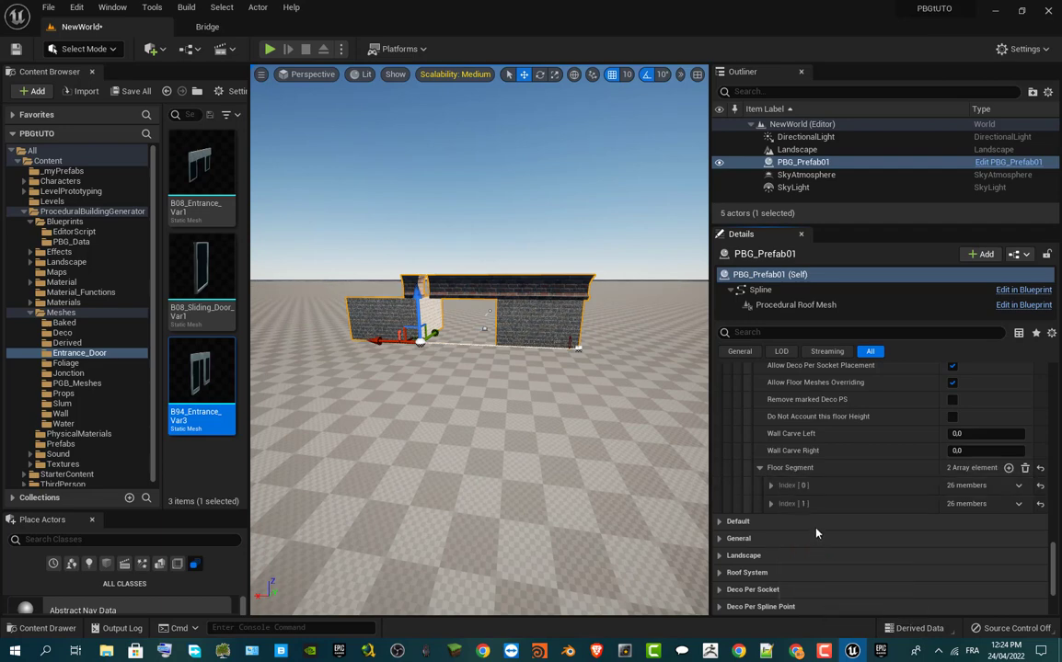
pyautogui.rightClick(815, 511)
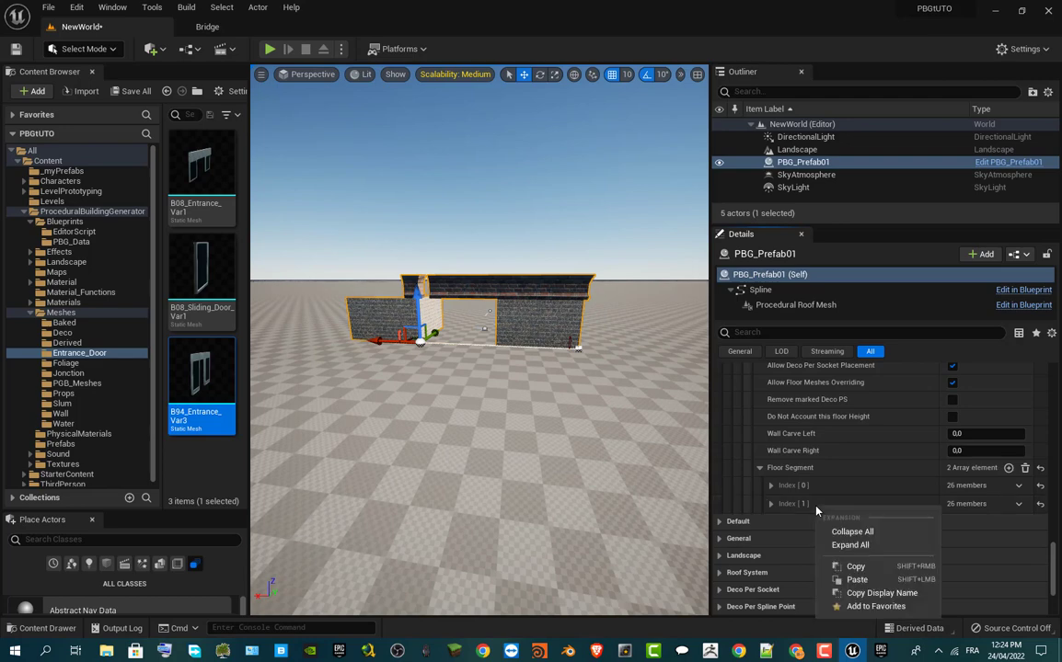
pyautogui.click(861, 578)
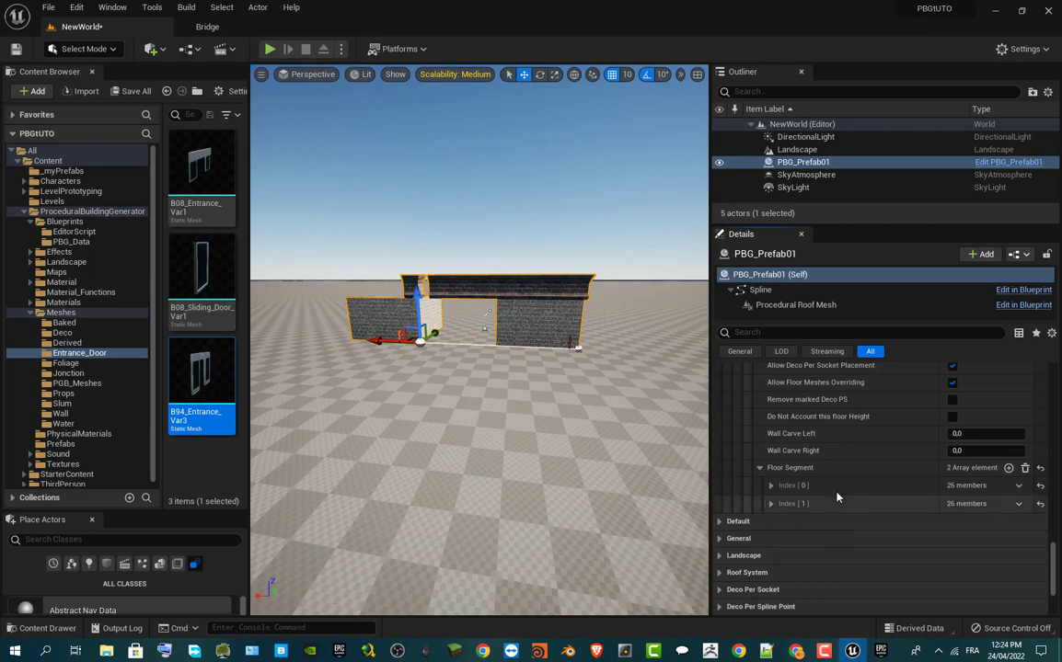
# - Collapse the Floor array and floor block Index 0, and add a second element to Floor Block Manager
pyautogui.scroll(3, 835, 515)
pyautogui.scroll(3, 835, 500)
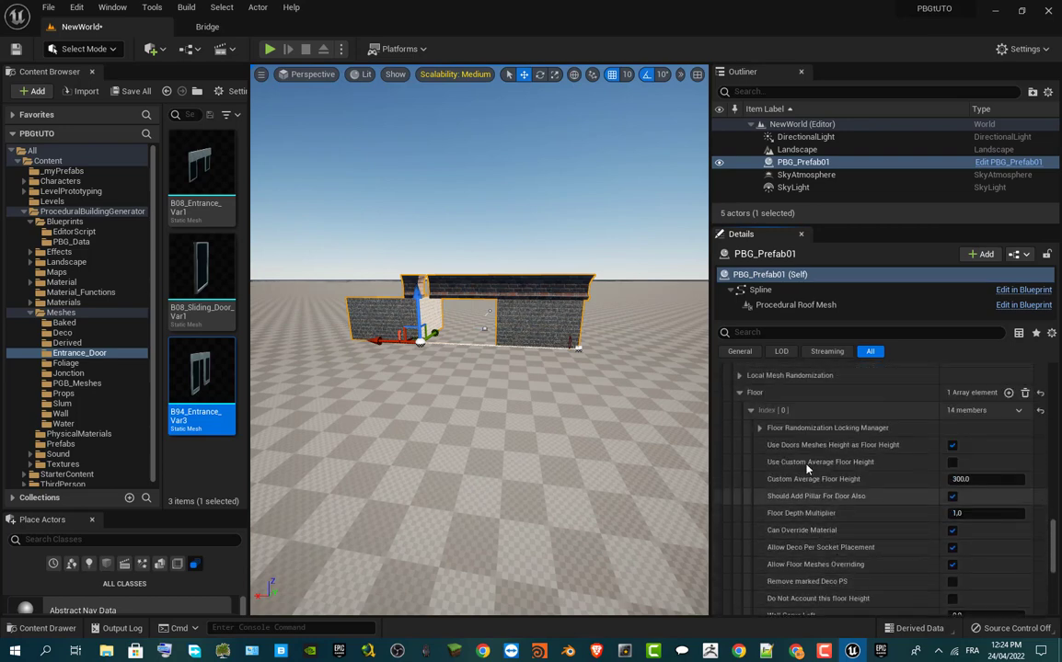
pyautogui.click(739, 393)
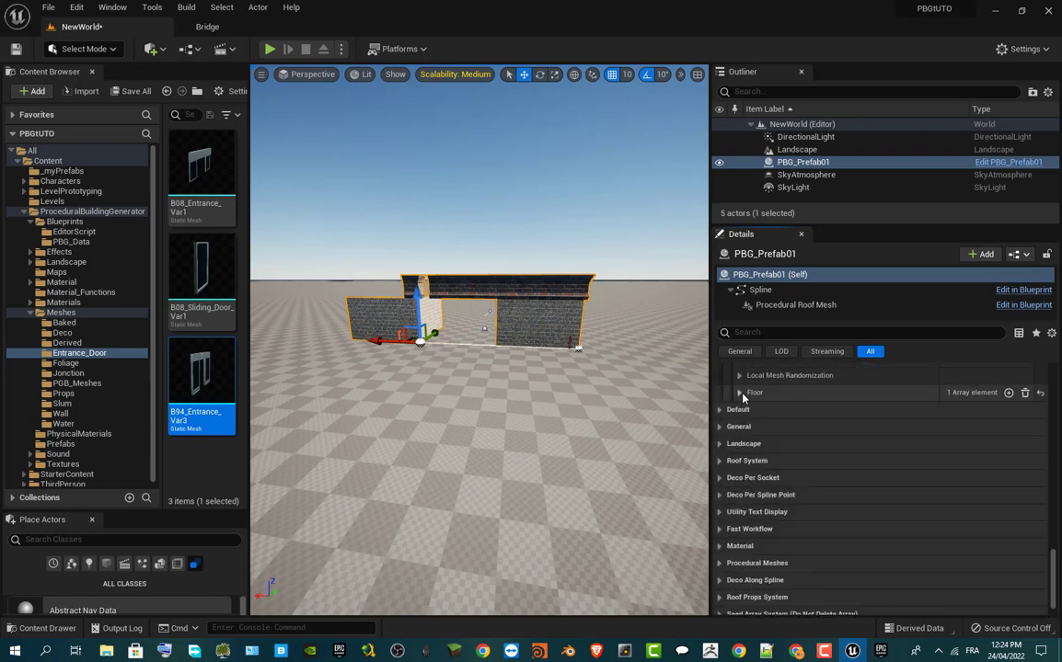
pyautogui.scroll(5, 747, 414)
pyautogui.scroll(5, 751, 433)
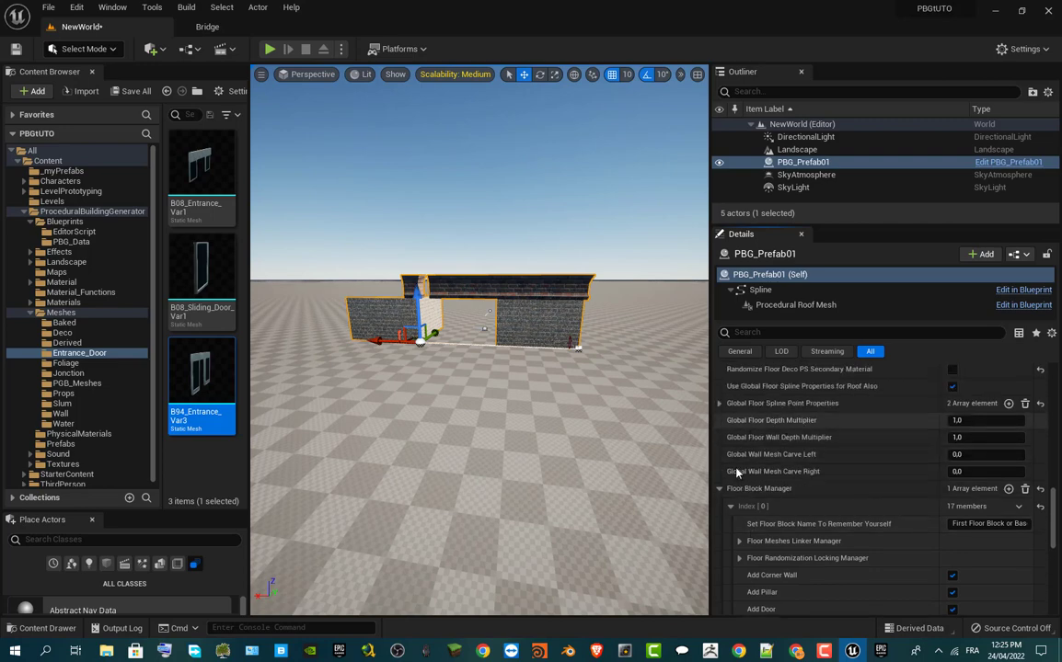
pyautogui.click(730, 507)
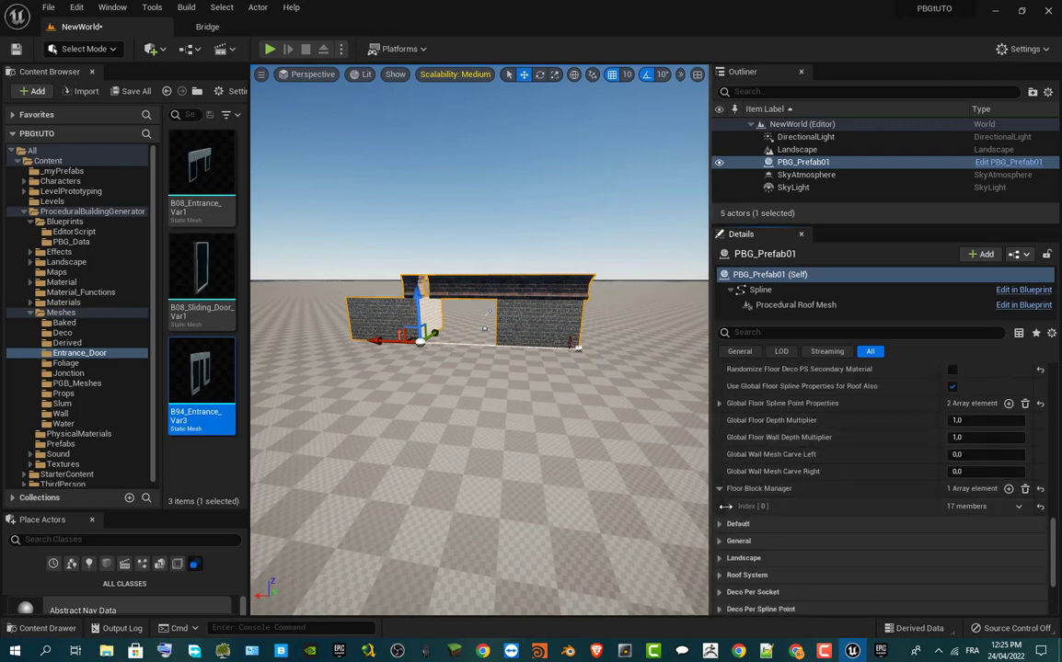
pyautogui.click(1008, 489)
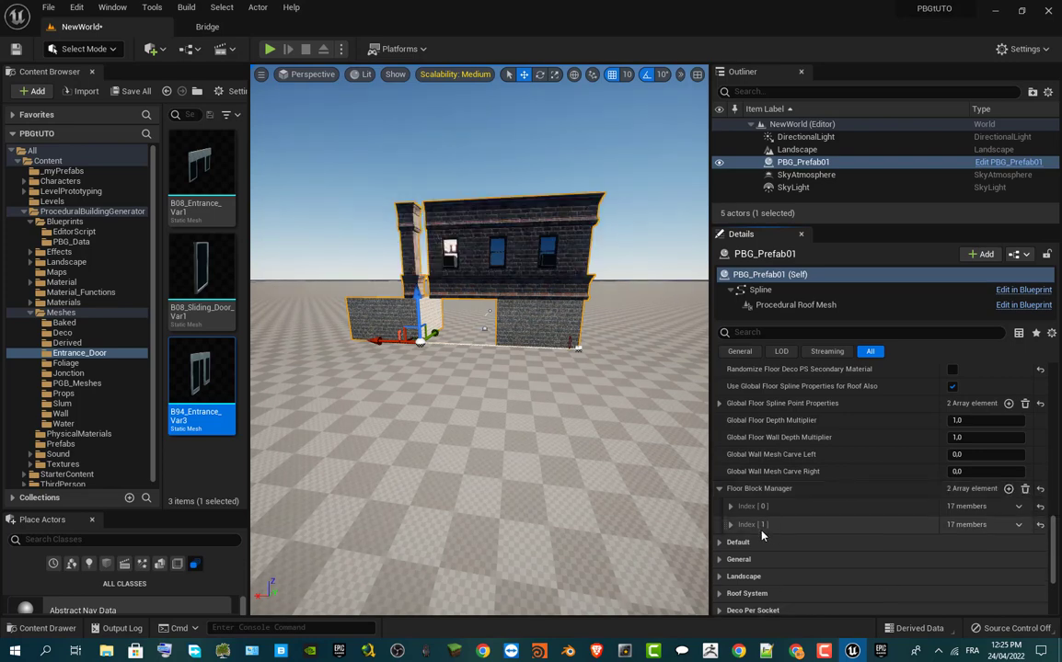
# - Expand Index 1 of Floor Block Manager, widen the Details panel and rename the block to First Floor Block
pyautogui.click(729, 526)
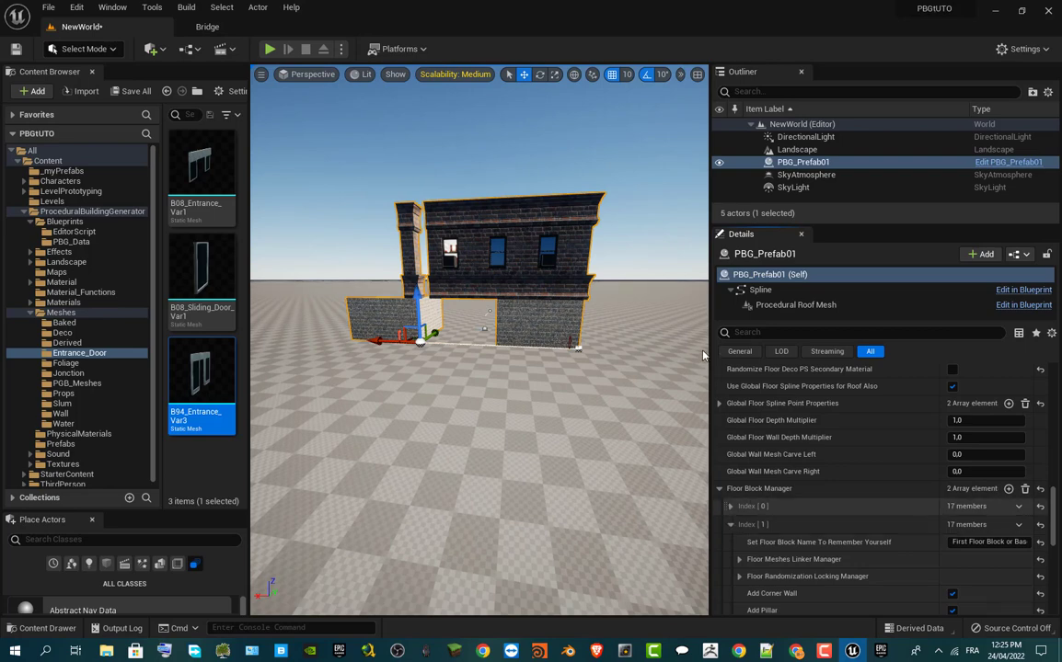
pyautogui.moveTo(709, 346); pyautogui.dragTo(613, 347)
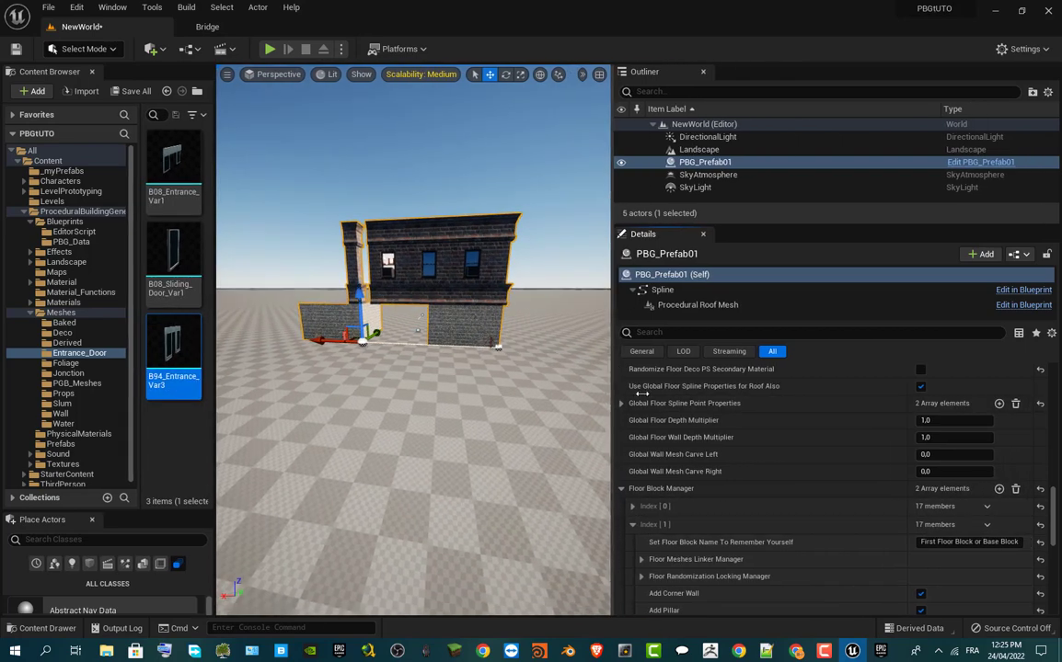
pyautogui.click(962, 542)
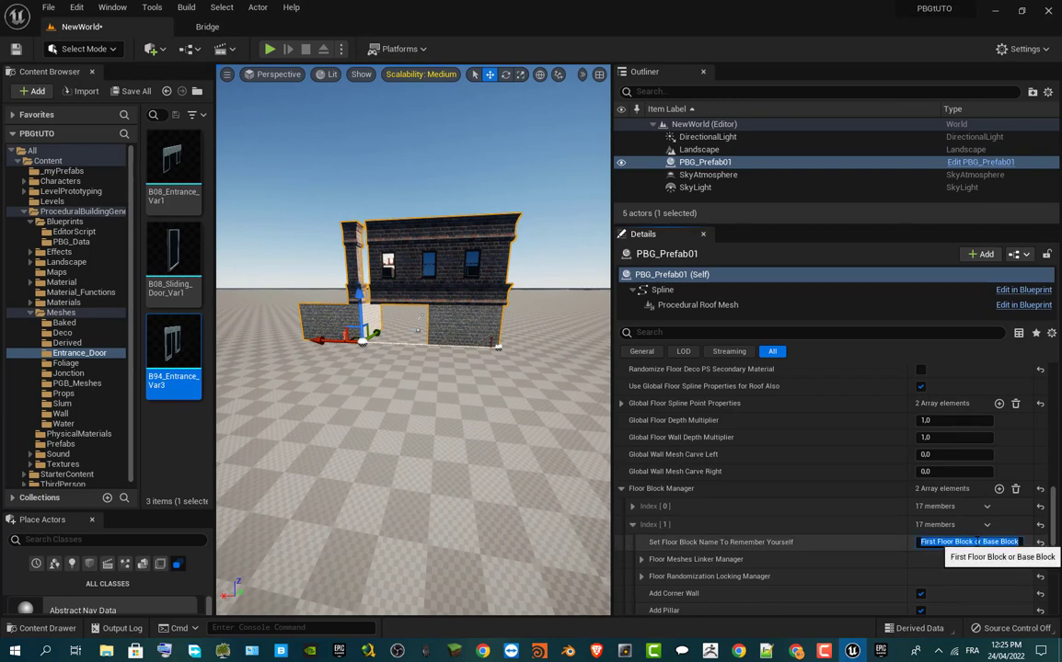
pyautogui.click(961, 541)
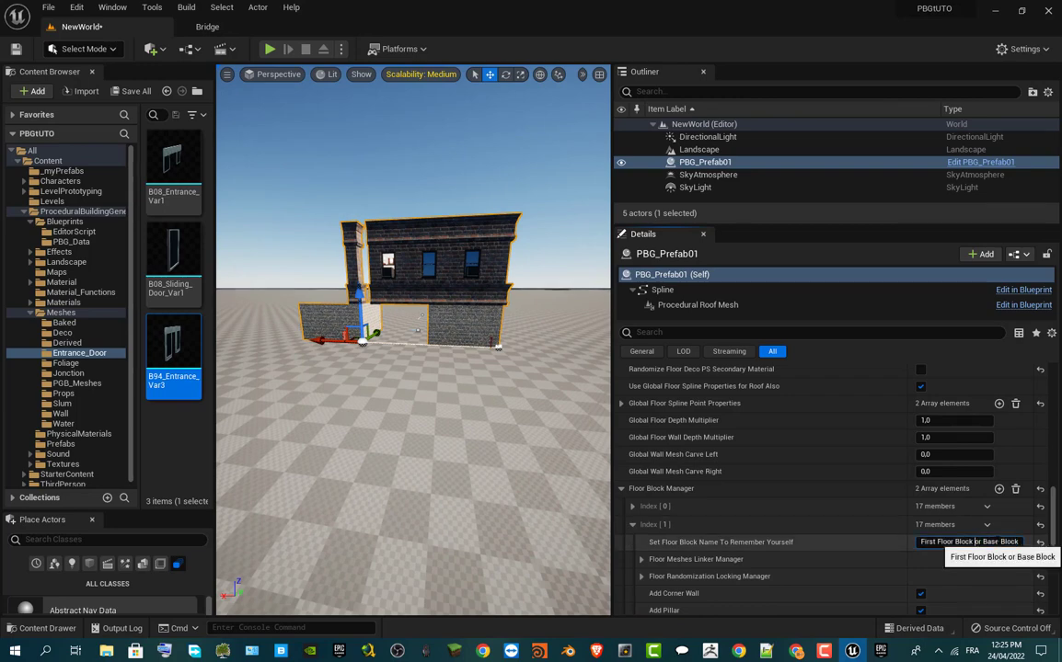
pyautogui.press('Delete')
pyautogui.press('Delete')
pyautogui.press('Delete')
pyautogui.press('Delete')
pyautogui.press('Delete')
pyautogui.press('Delete')
pyautogui.press('Delete')
pyautogui.press('Delete')
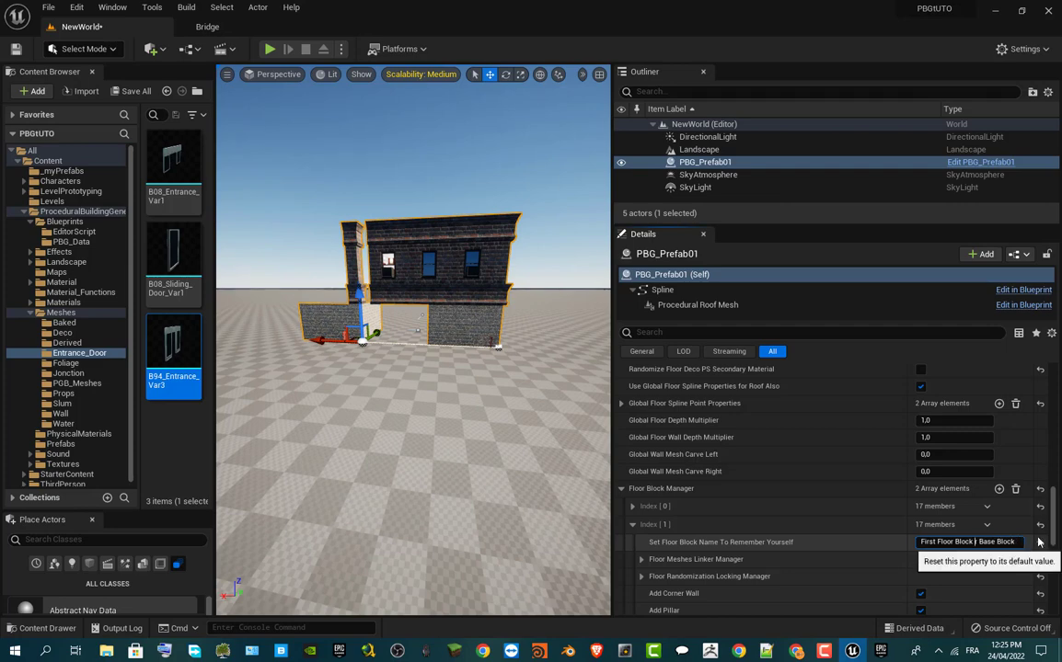
pyautogui.press('Delete')
pyautogui.press('Delete')
pyautogui.press('Delete')
pyautogui.press('Delete')
pyautogui.press('Delete')
pyautogui.press('Return')
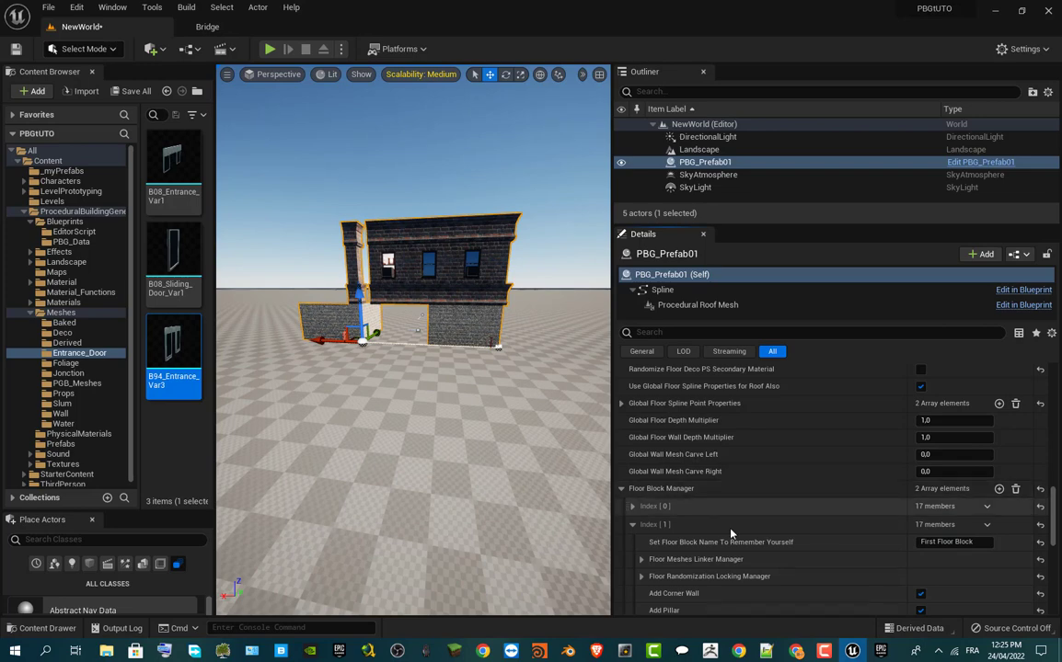
# - Expand Index 0 of Floor Block Manager and shorten its block name to Base Block
pyautogui.click(632, 507)
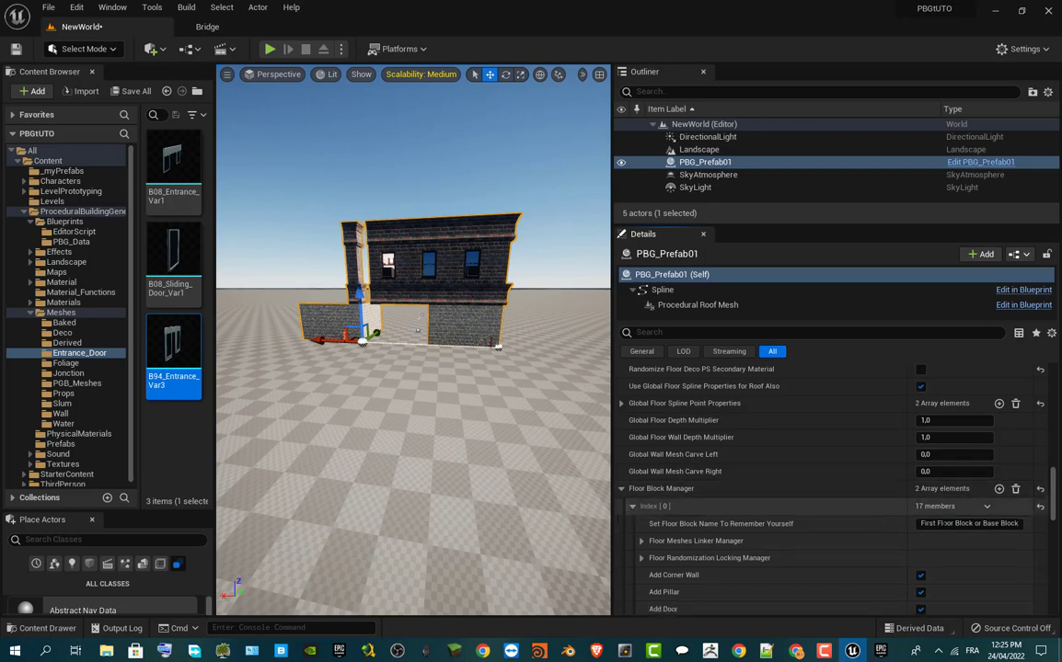
pyautogui.click(968, 524)
pyautogui.click(982, 523)
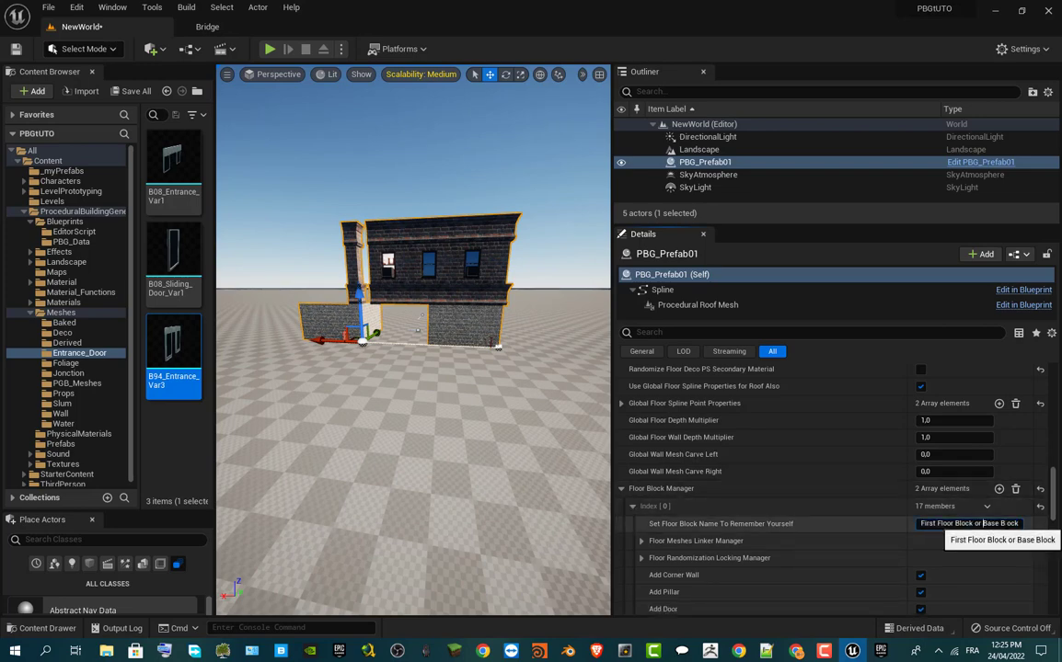
pyautogui.hotkey('ctrl', 'shift', 'Left')
pyautogui.hotkey('ctrl', 'shift', 'Left')
pyautogui.hotkey('ctrl', 'shift', 'Left')
pyautogui.hotkey('ctrl', 'shift', 'Left')
pyautogui.press('BackSpace')
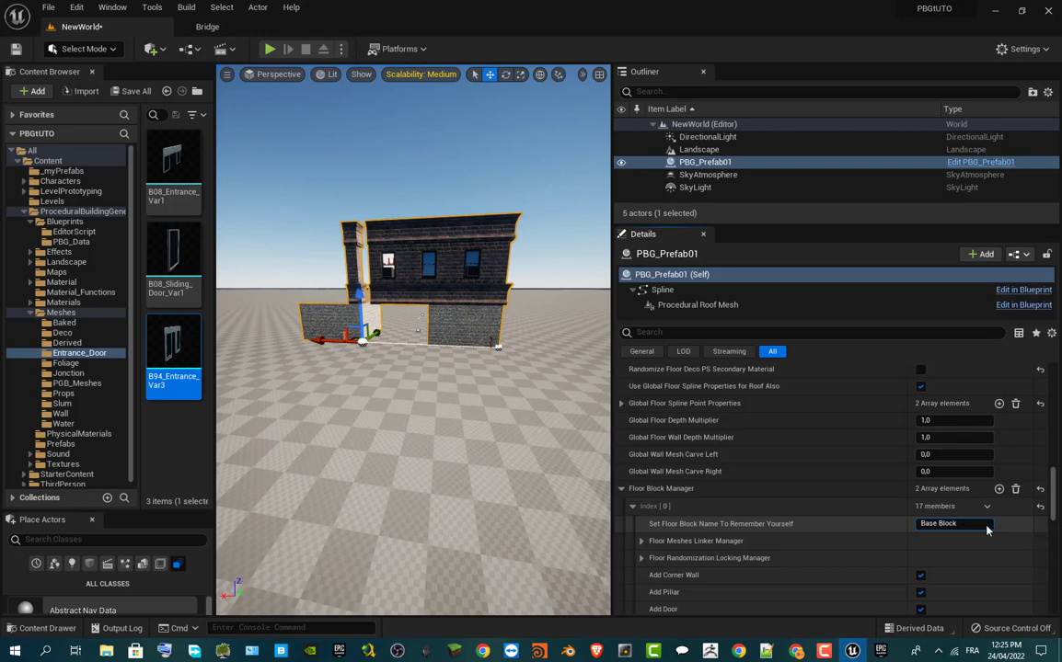
pyautogui.press('Return')
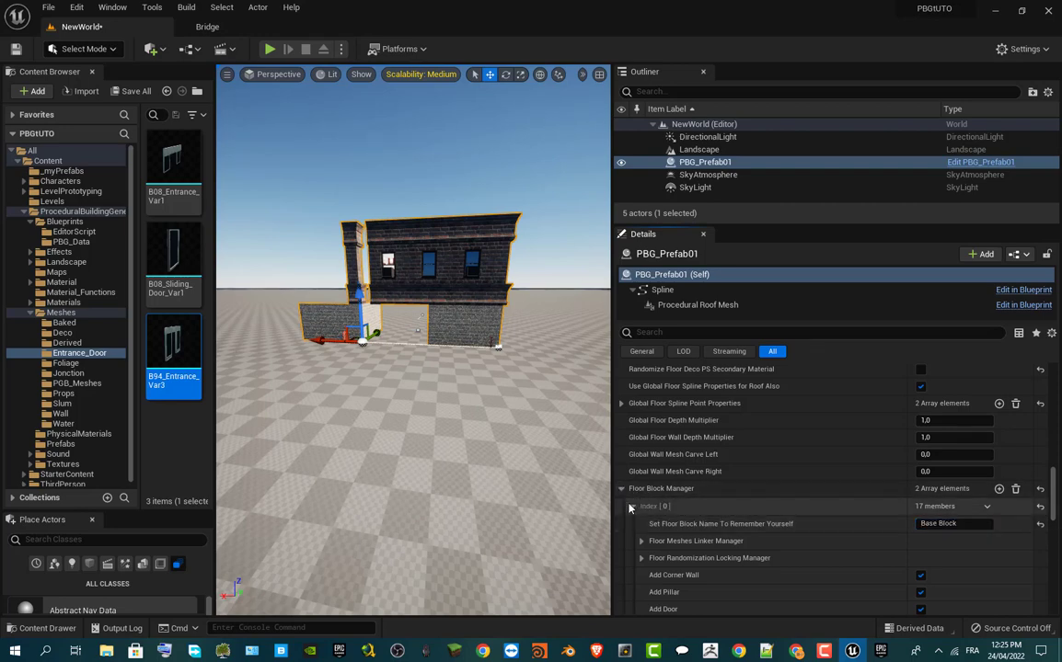
pyautogui.click(622, 490)
pyautogui.click(622, 489)
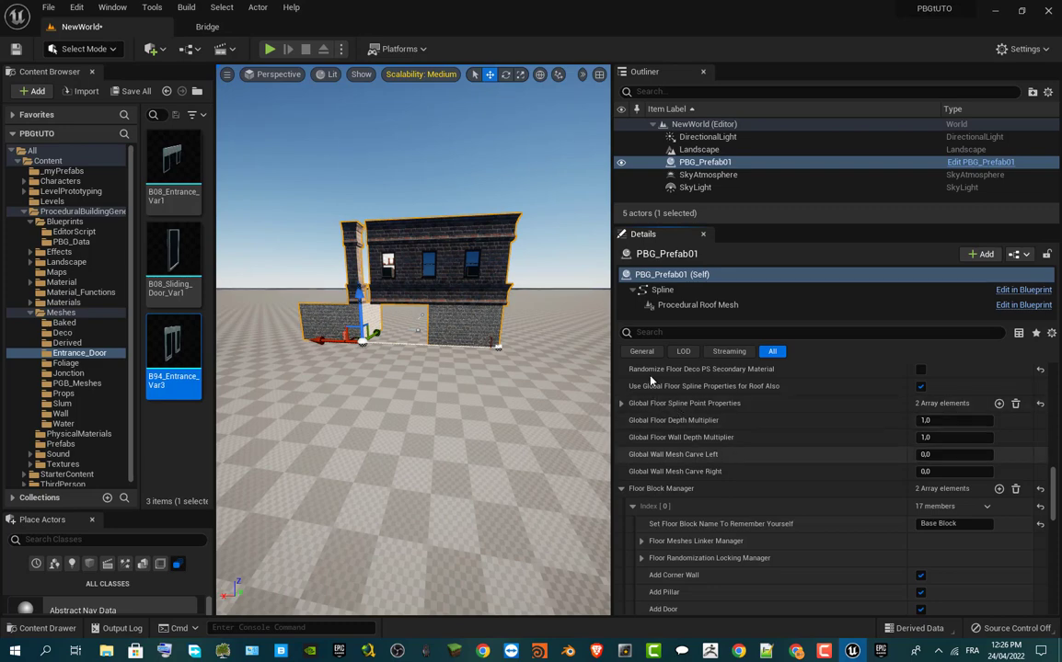
# - Filter the building's properties by "number of floor" and set Number Of Floor of block Index 1 to 3
pyautogui.click(644, 332)
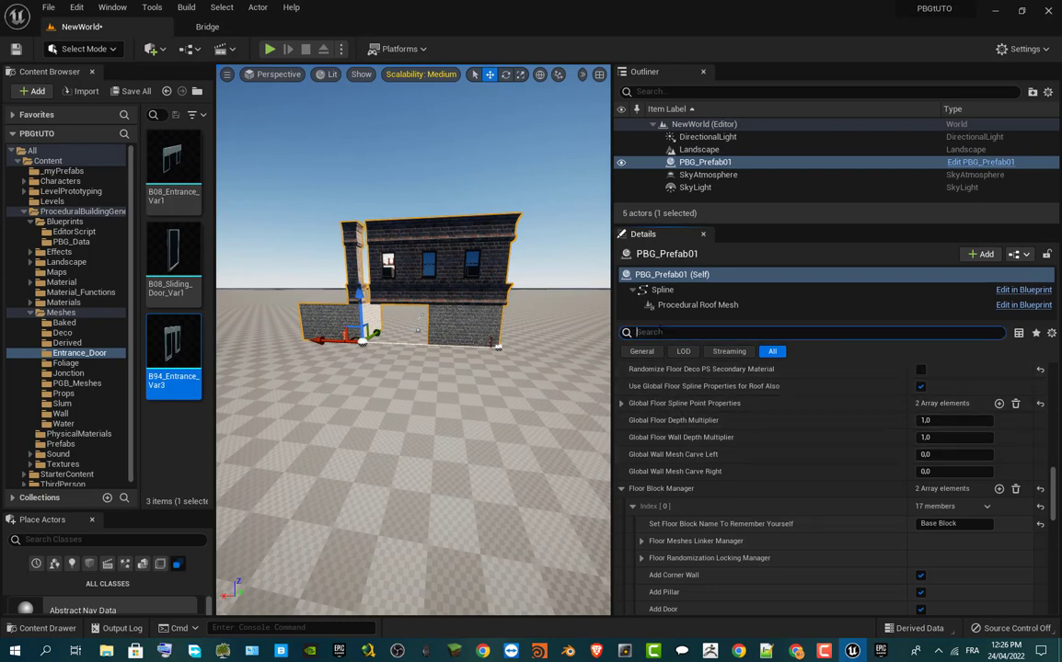
pyautogui.write('number')
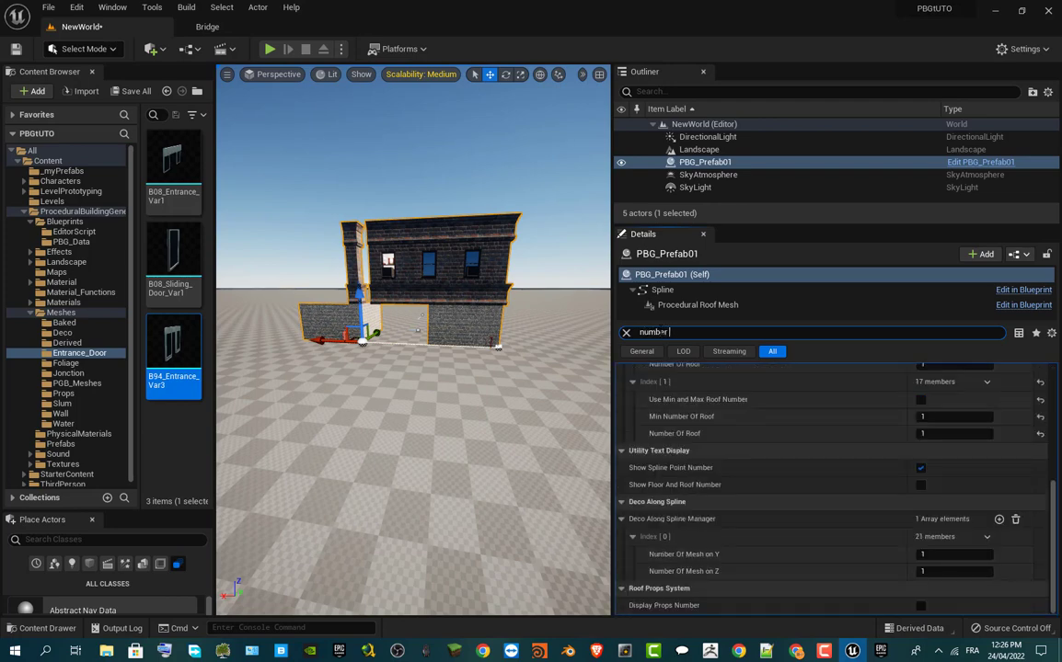
pyautogui.write(' of floor')
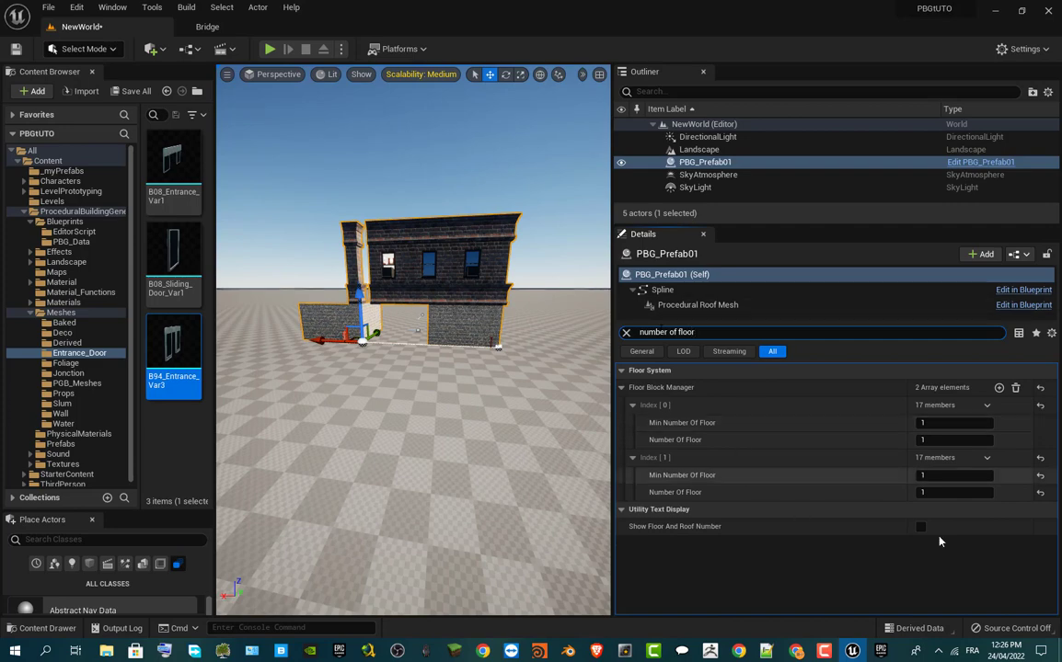
pyautogui.click(957, 493)
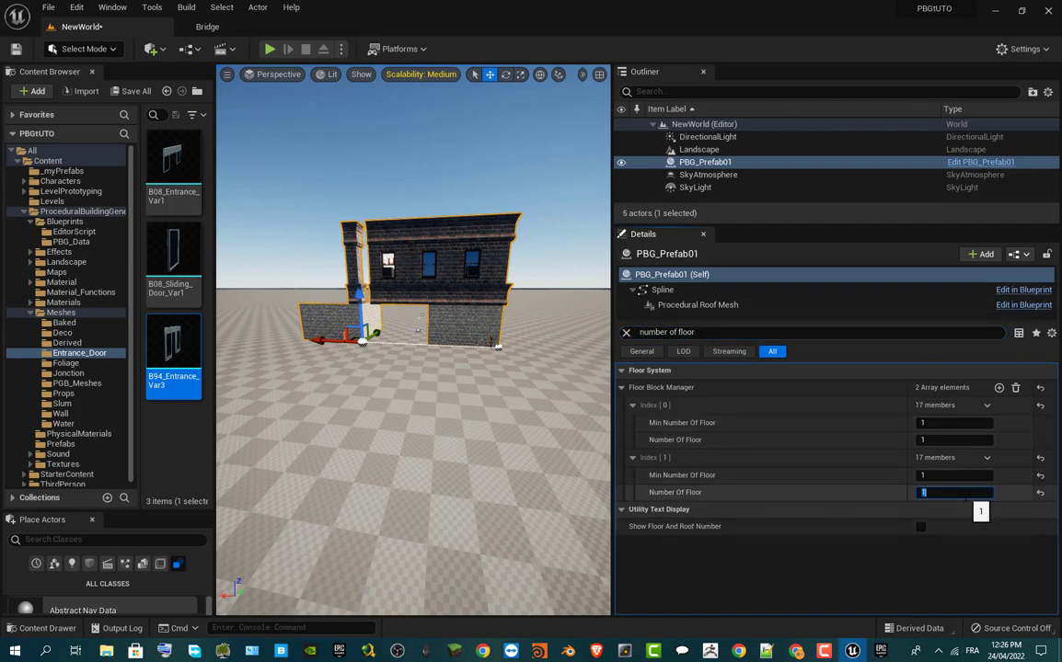
pyautogui.write('2')
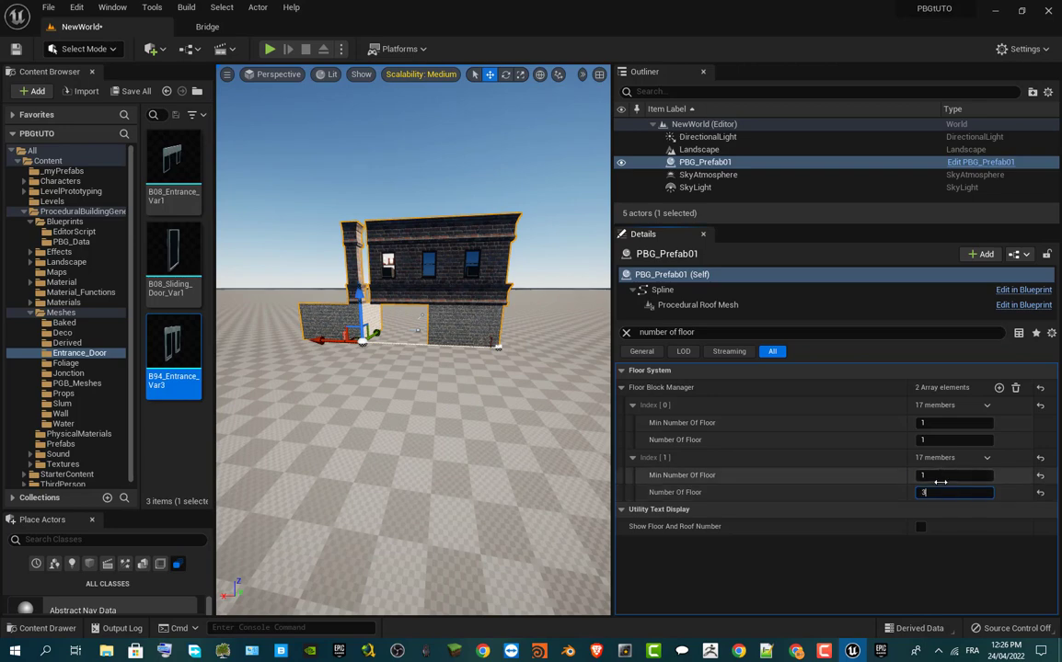
pyautogui.click(931, 475)
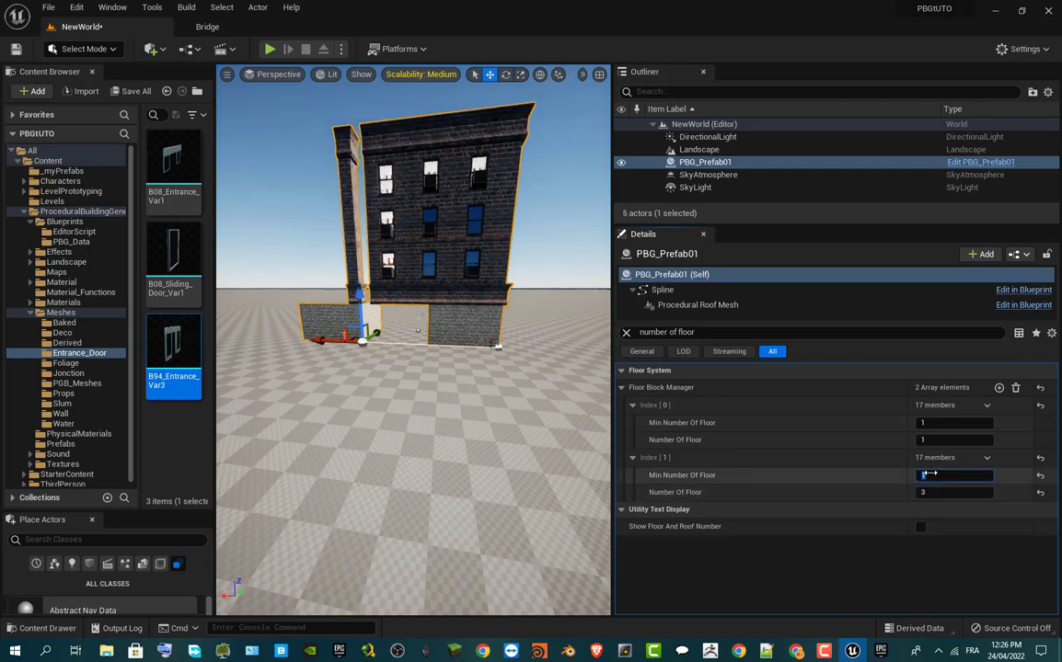
# - Try a Number Of Floor of 2 on block Index 0 and set it back to 1
pyautogui.click(947, 439)
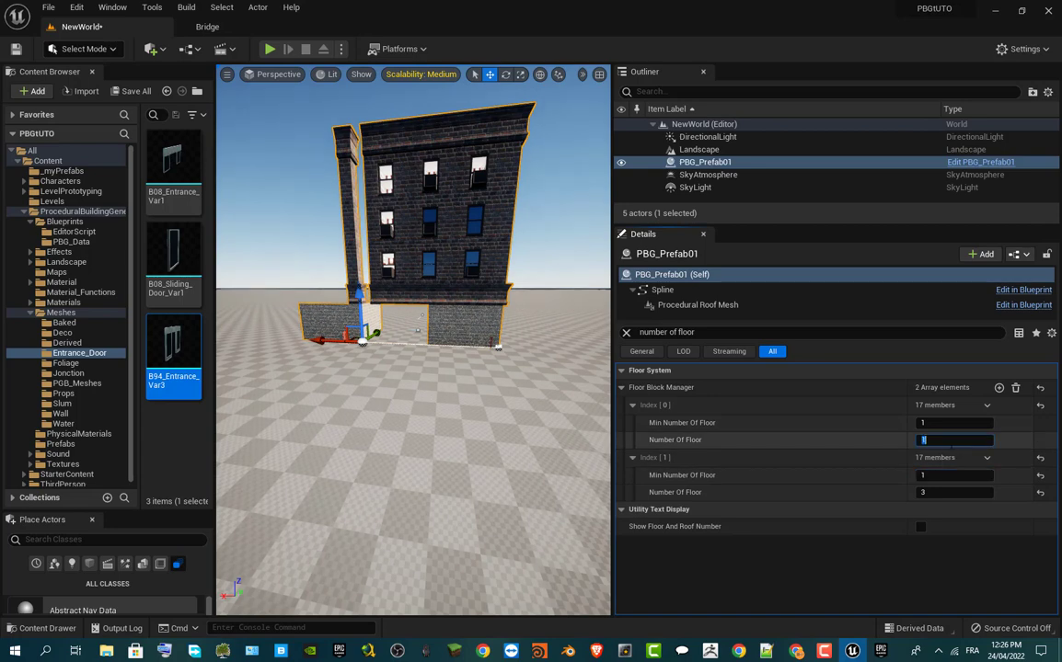
pyautogui.hotkey('shift', 'Tab')
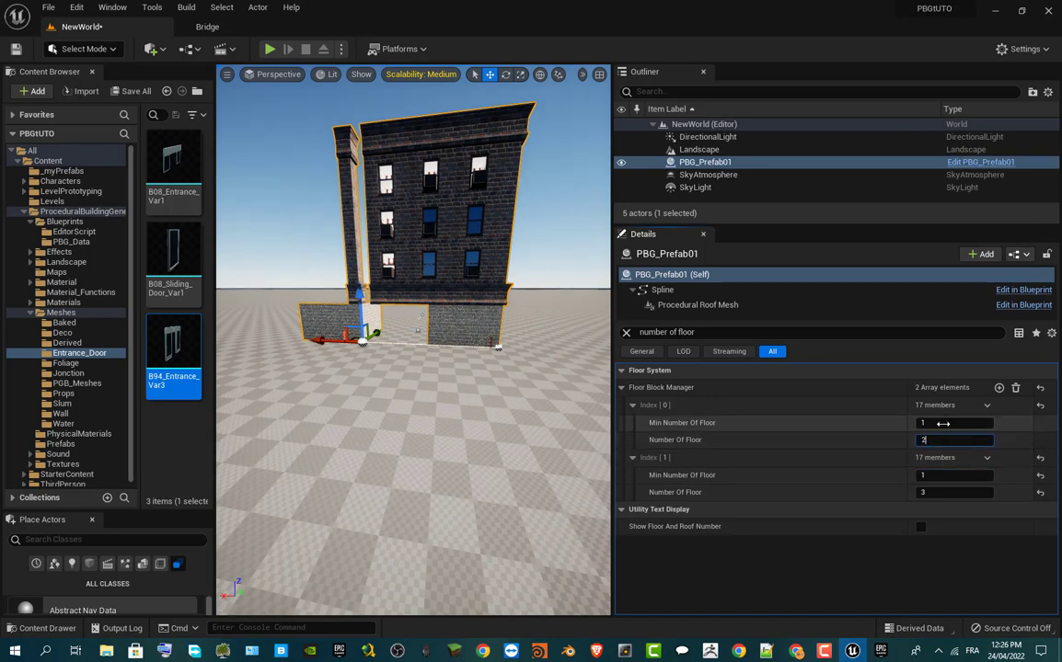
pyautogui.click(934, 442)
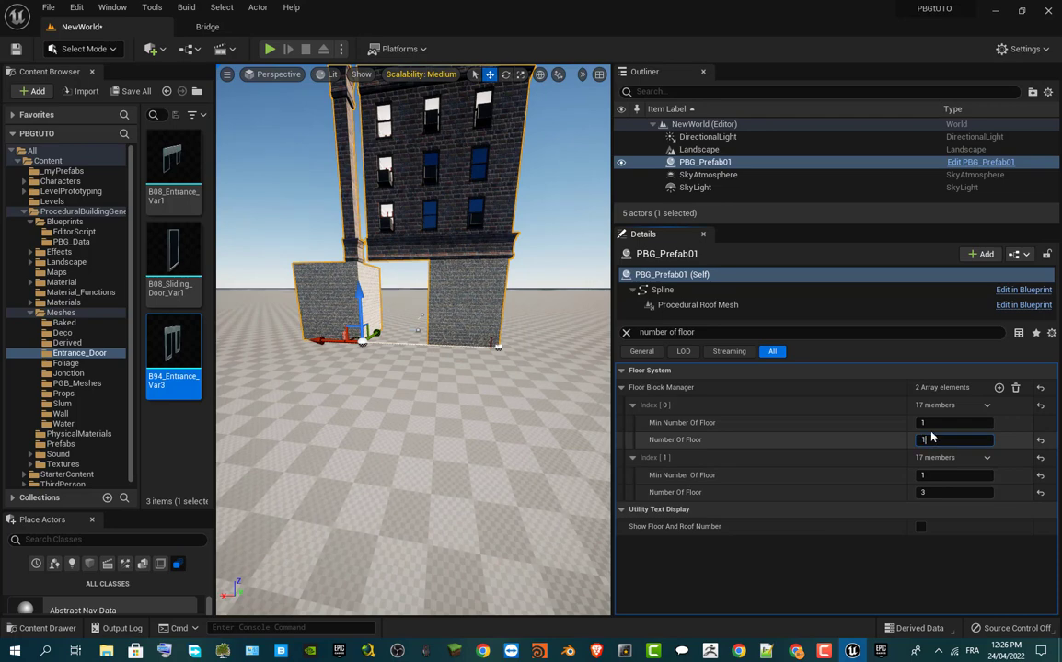
pyautogui.hotkey('shift', 'Tab')
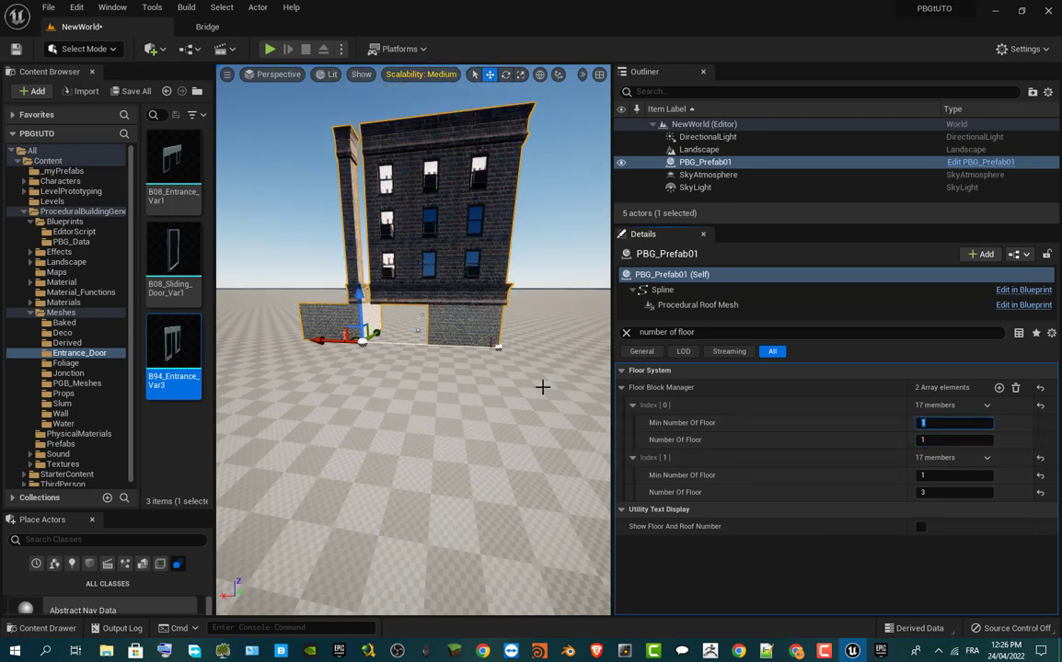
# - Save the NewWorld level with the updated multi-floor building
pyautogui.hotkey('ctrl', 's')
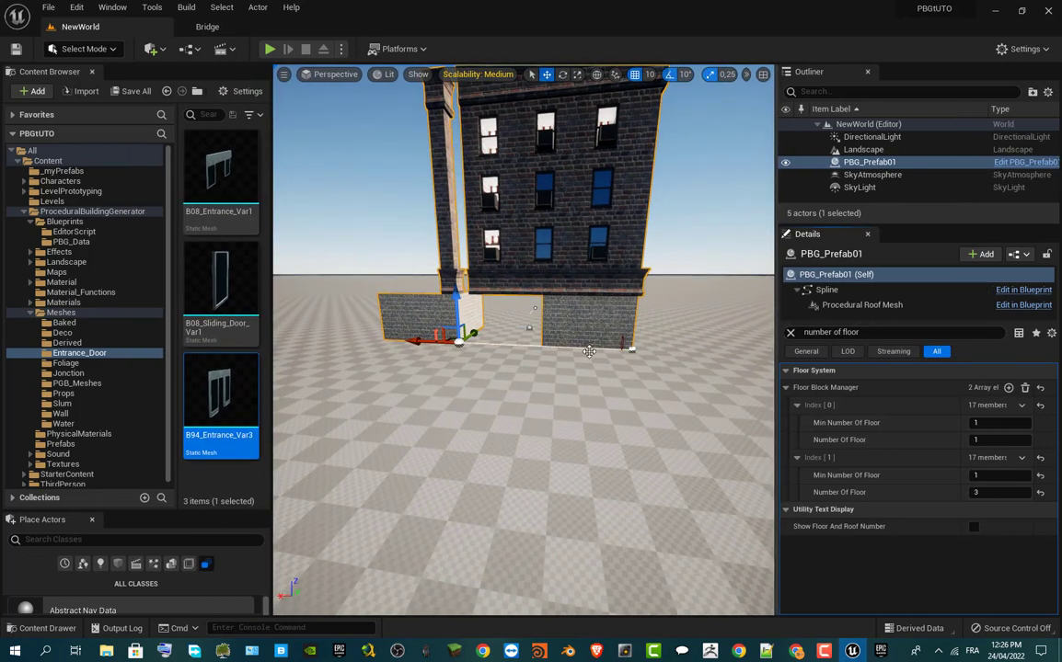
pyautogui.scroll(-5, 560, 377)
pyautogui.moveTo(560, 377); pyautogui.dragTo(625, 378, button='right')
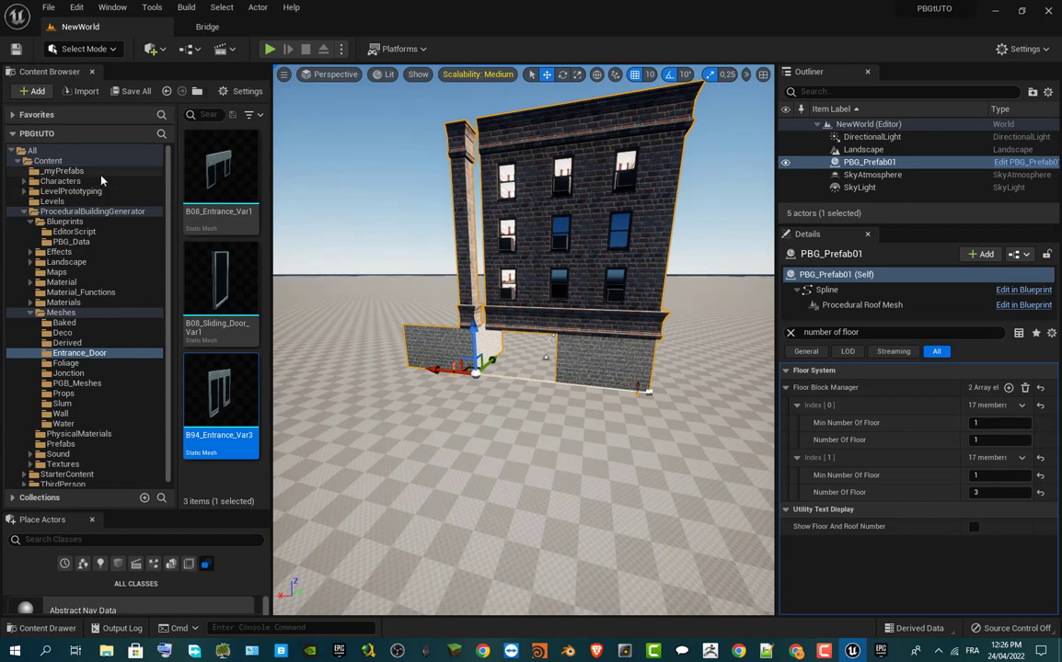
# - Open the PBG_Prefab01 blueprint from _myPrefabs and size its window and property area to sit beside the level's building properties
pyautogui.click(62, 171)
pyautogui.click(222, 177)
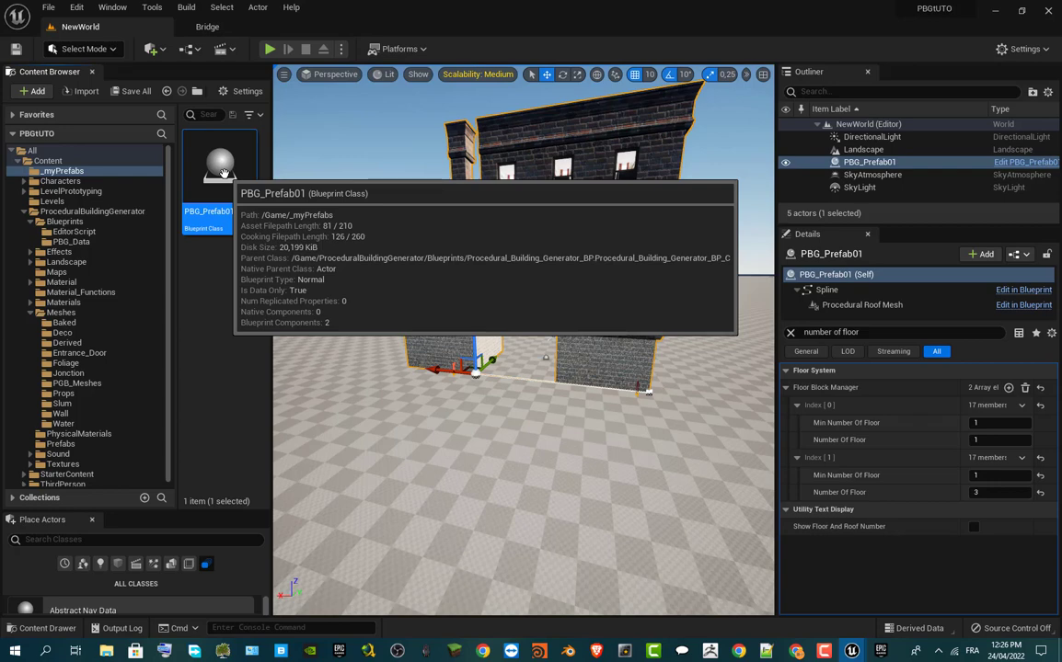
pyautogui.doubleClick(222, 174)
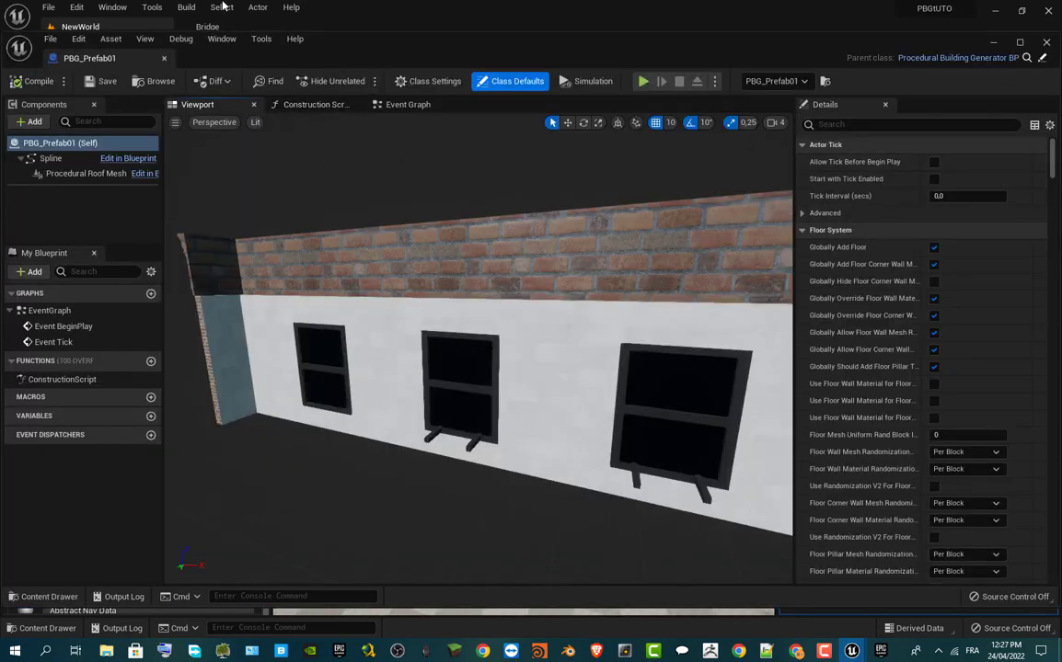
pyautogui.click(164, 58)
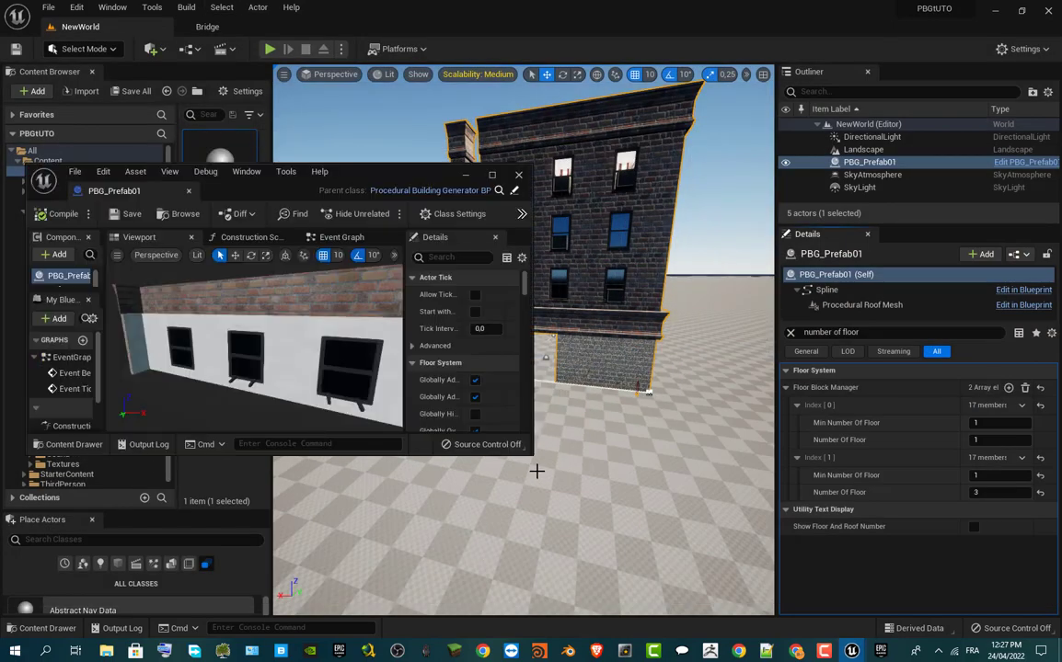
pyautogui.moveTo(599, 550); pyautogui.dragTo(665, 586)
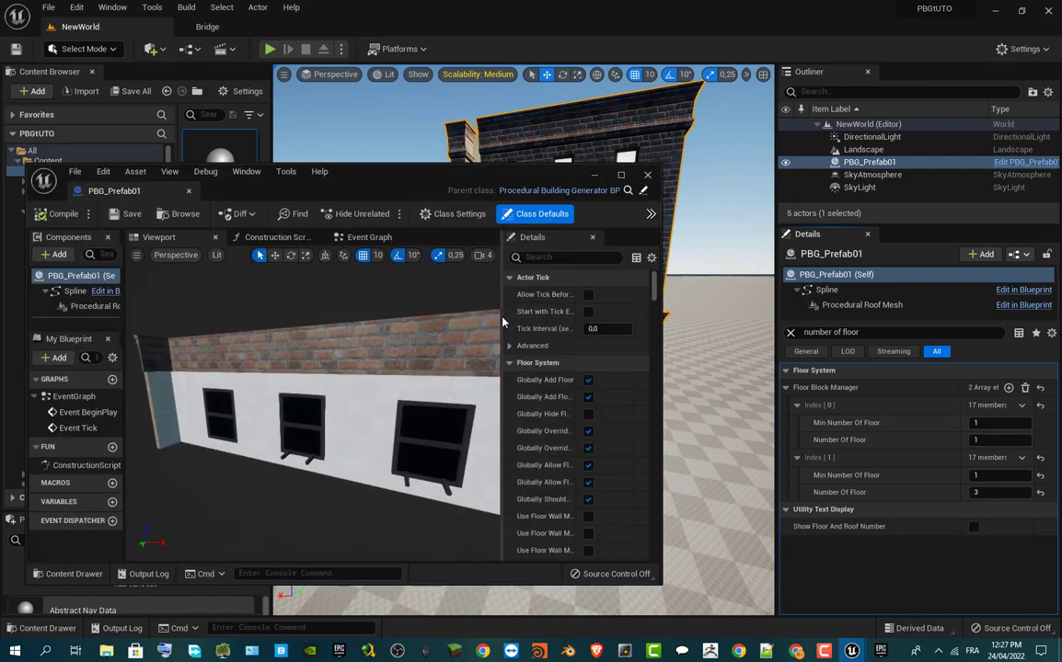
pyautogui.moveTo(503, 323); pyautogui.dragTo(345, 344)
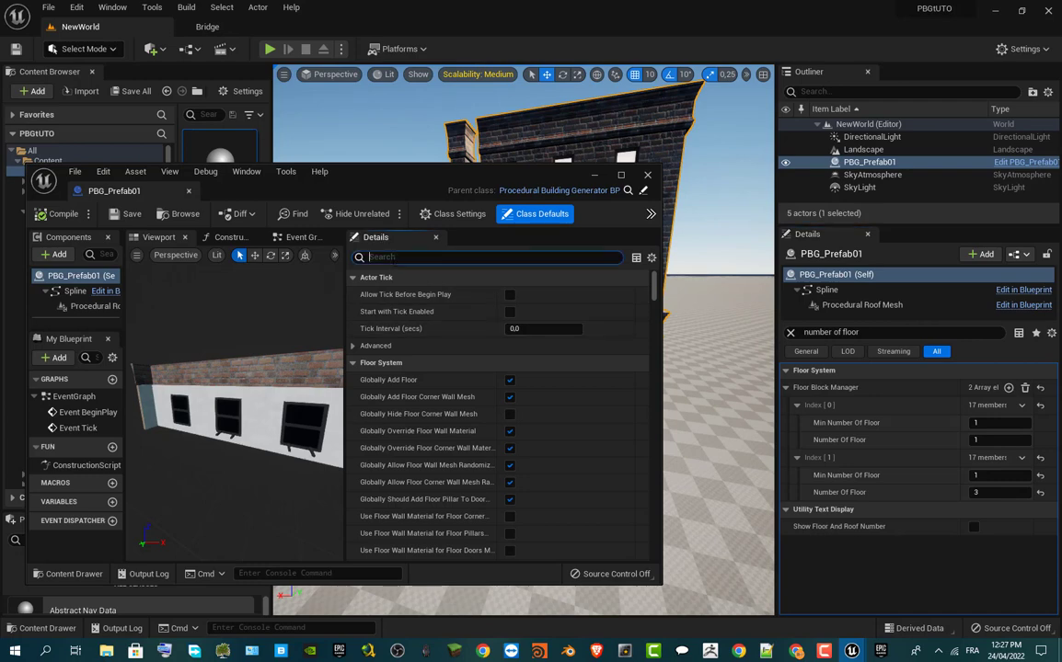
# - Filter the level building's properties by "floor block manager" and copy the whole Floor Block Manager array
pyautogui.click(847, 332)
pyautogui.hotkey('ctrl', 'a')
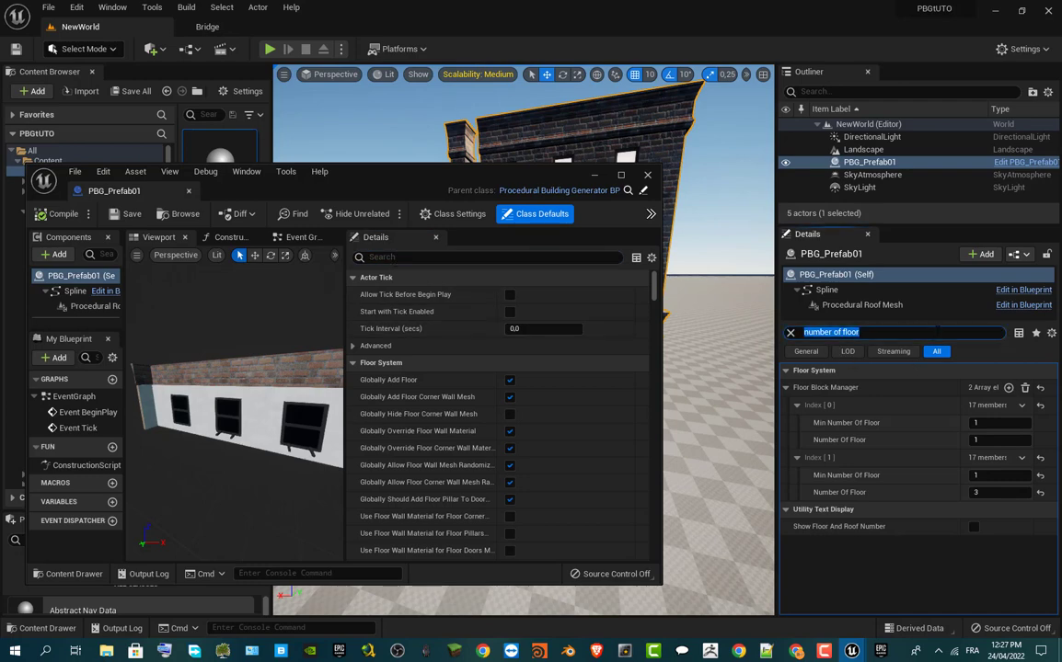
pyautogui.press('BackSpace')
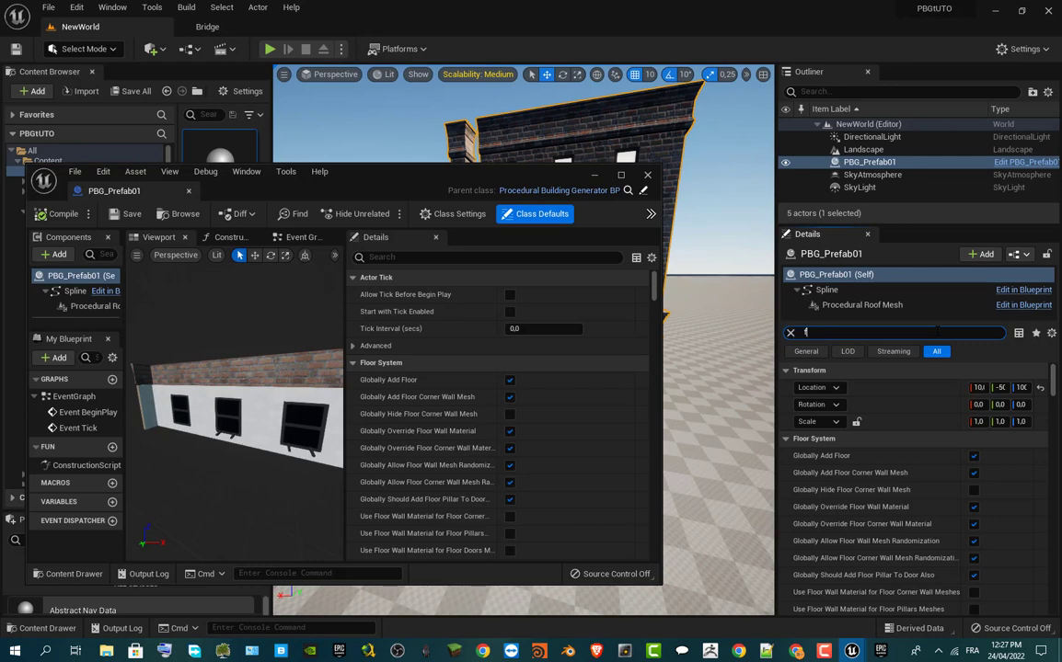
pyautogui.write('floor')
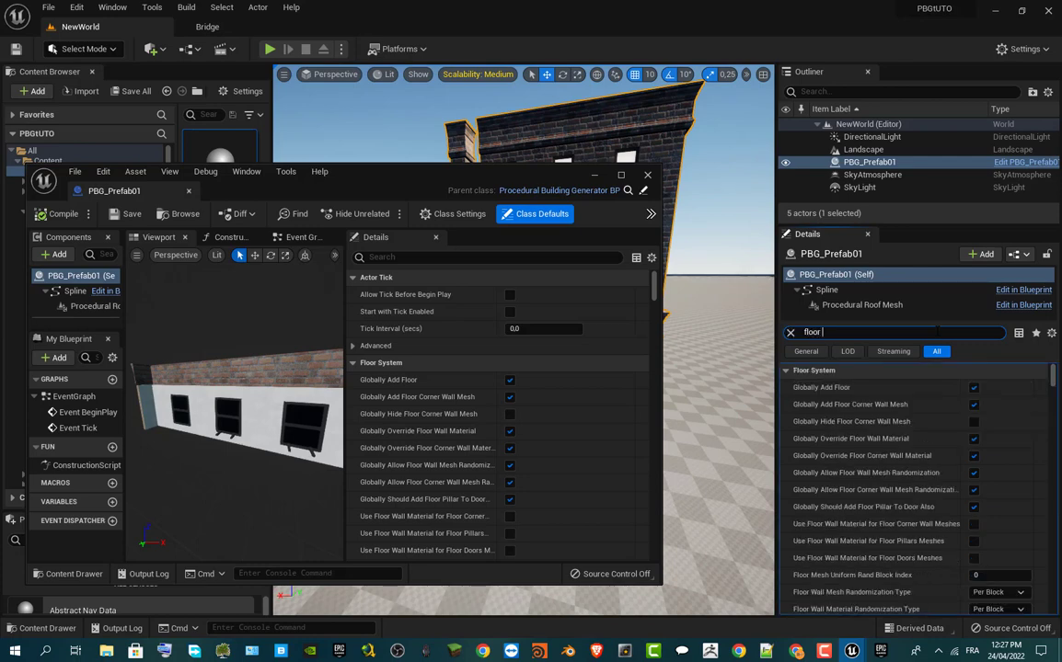
pyautogui.write(' block')
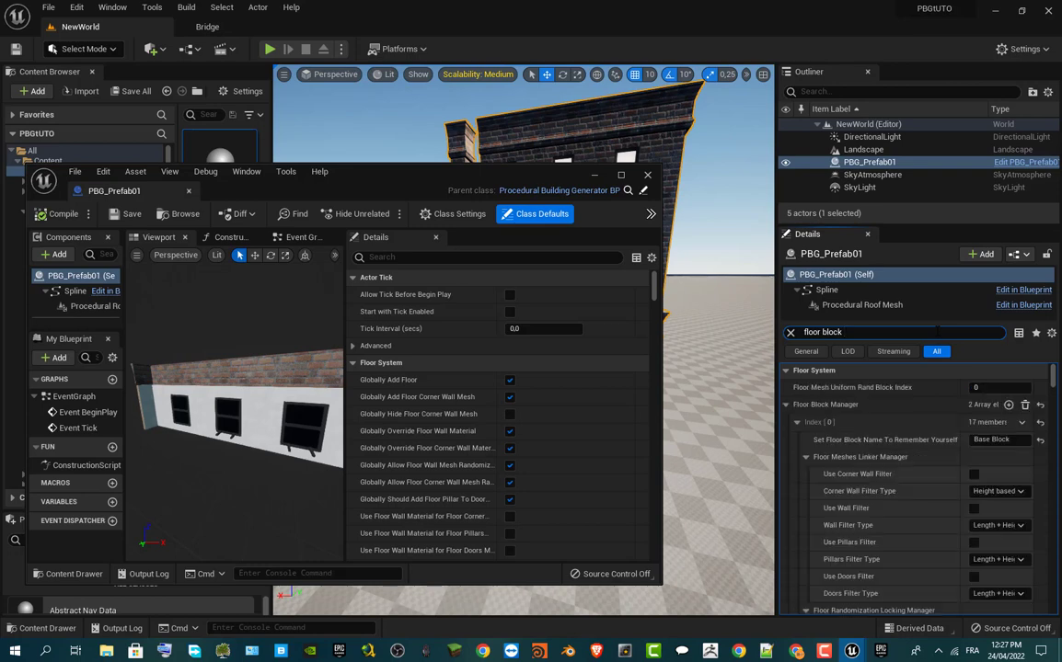
pyautogui.write(' manager')
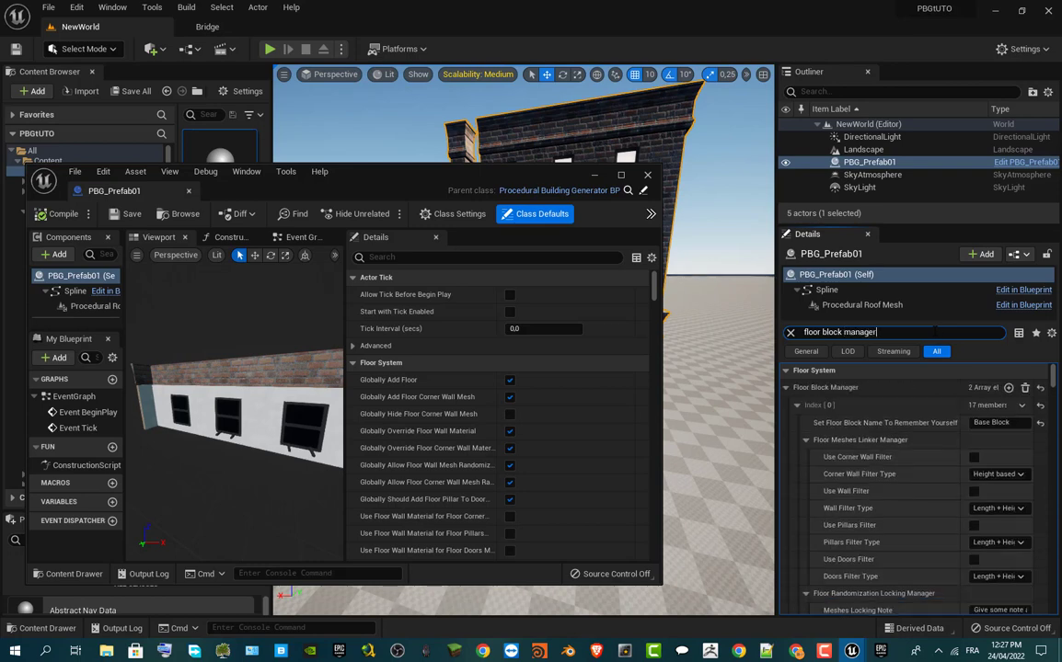
pyautogui.write('r')
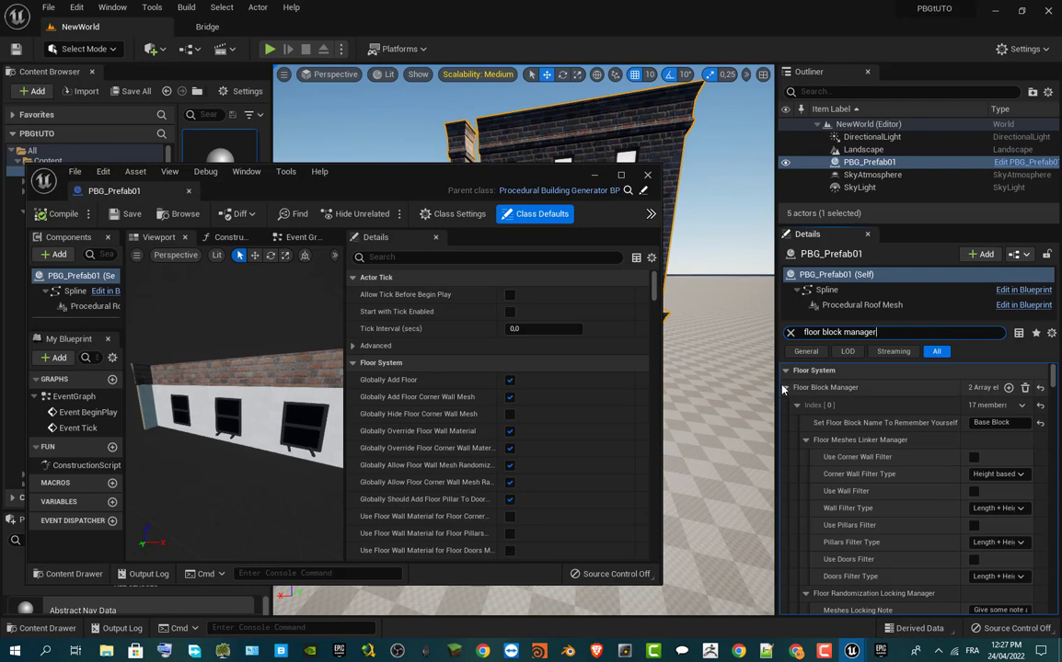
pyautogui.click(785, 387)
pyautogui.rightClick(813, 391)
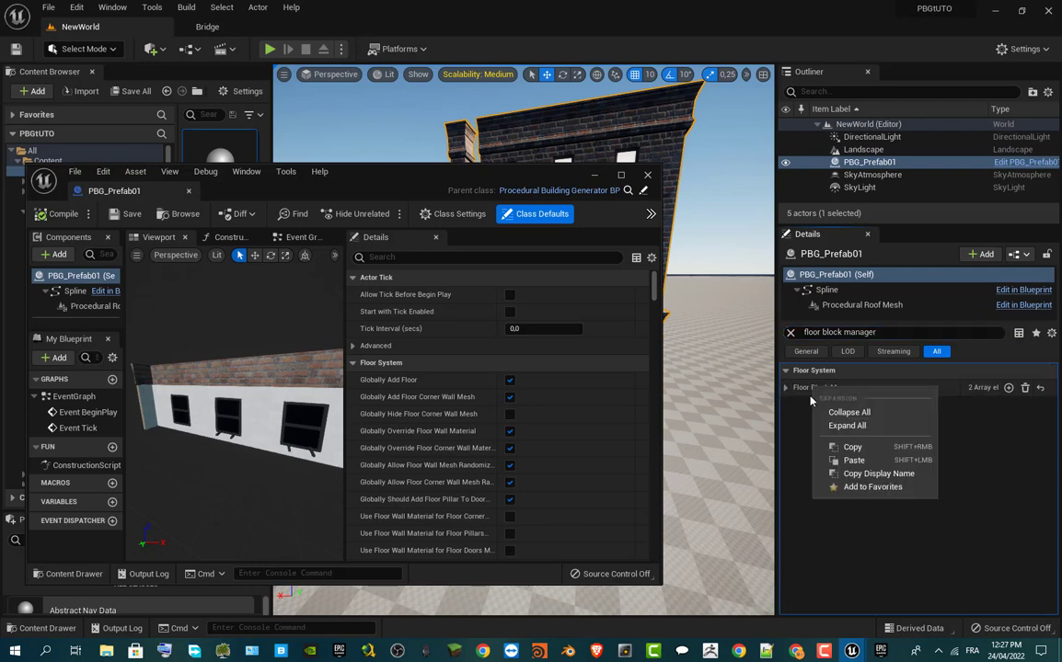
pyautogui.click(828, 443)
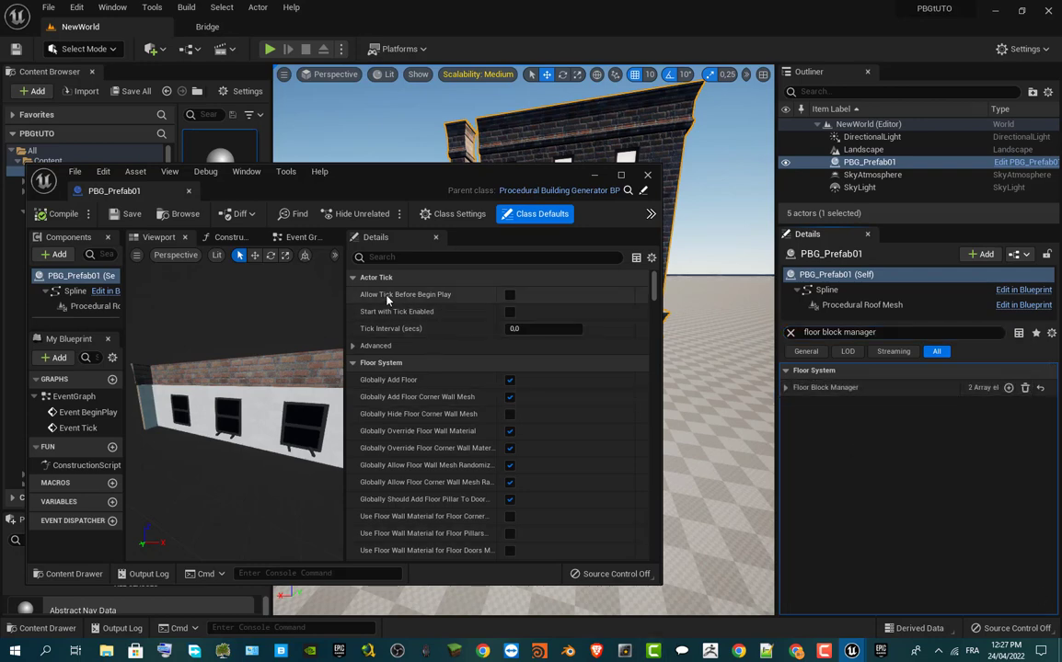
# - Filter the PBG_Prefab01 blueprint's class defaults by "floor block manager" and collapse its Index 0 block
pyautogui.click(377, 257)
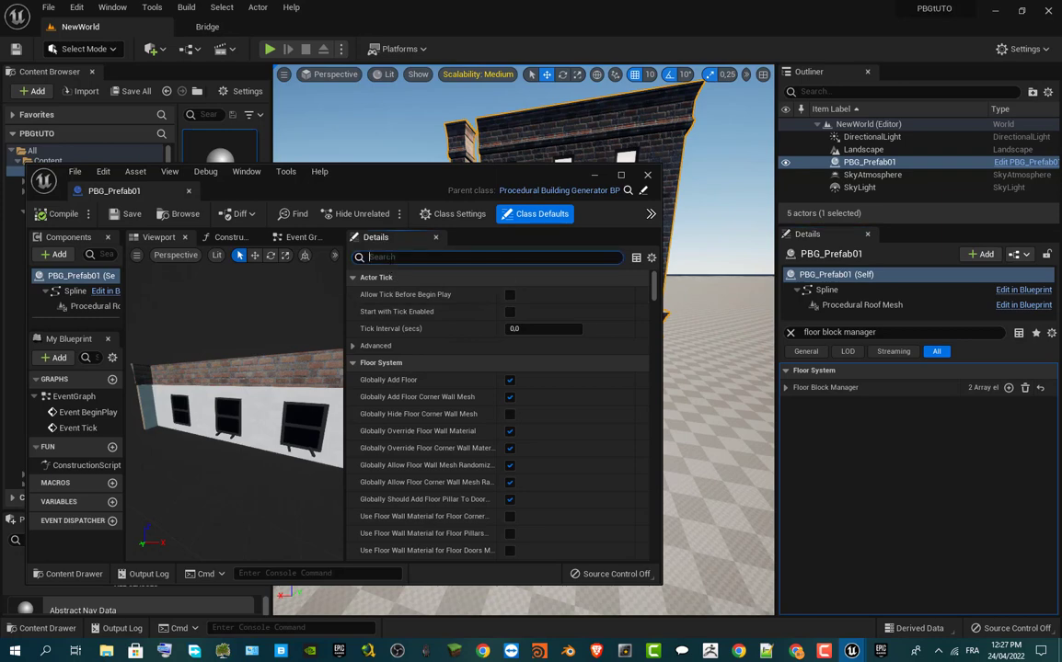
pyautogui.write('floor')
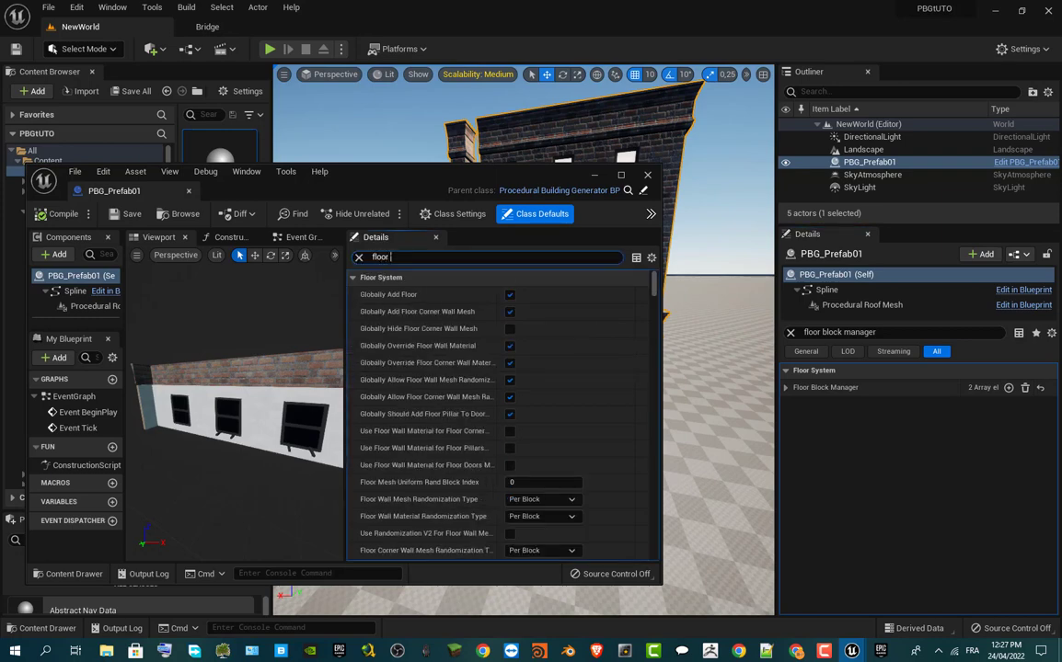
pyautogui.write(' block ma')
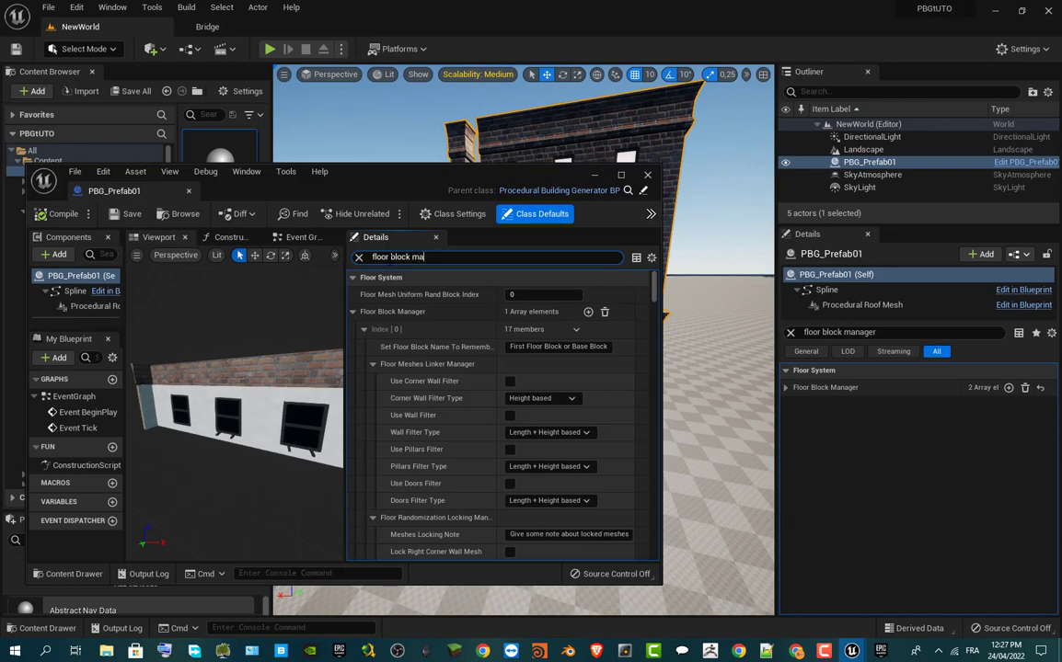
pyautogui.write('nager')
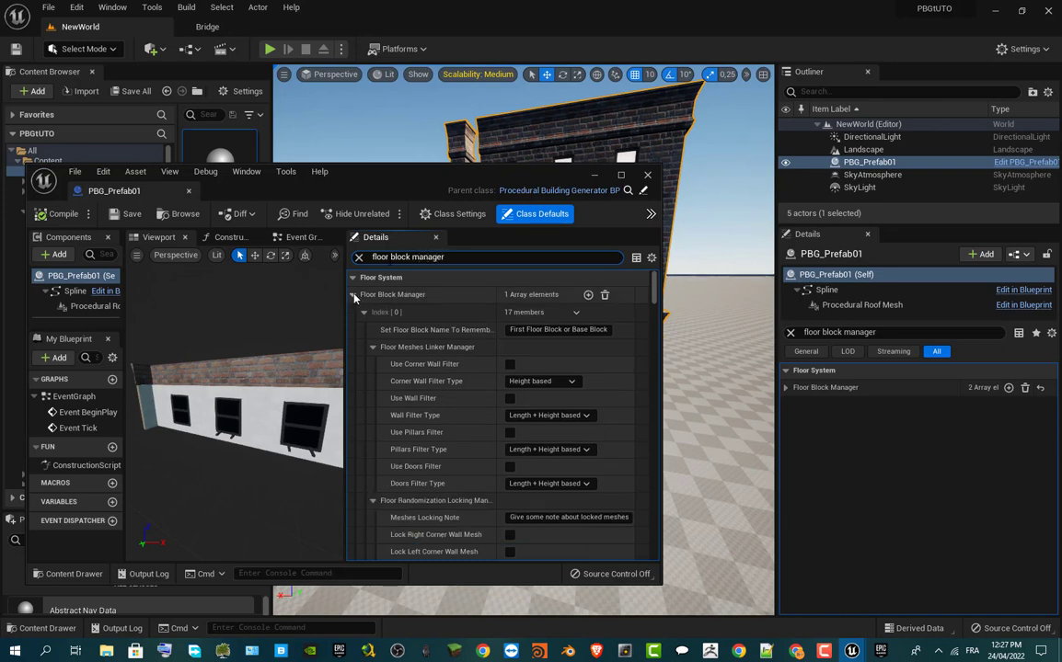
pyautogui.click(352, 295)
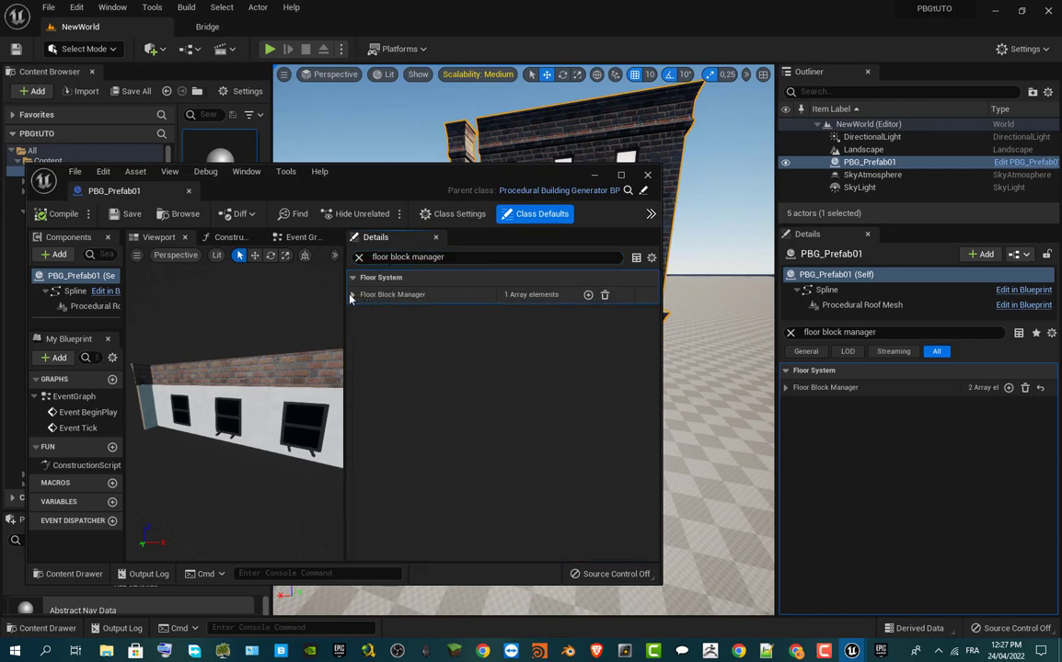
pyautogui.click(353, 294)
pyautogui.click(362, 313)
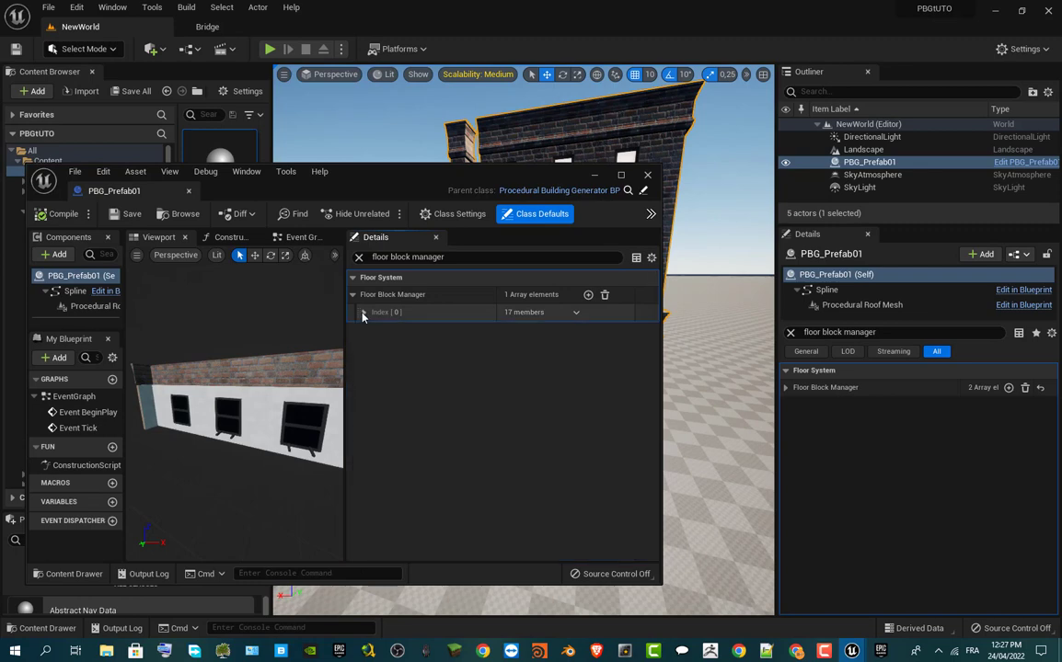
# - Collapse both floor blocks of the level building and paste the copied array onto Floor Block Manager in the blueprint's class defaults
pyautogui.click(786, 388)
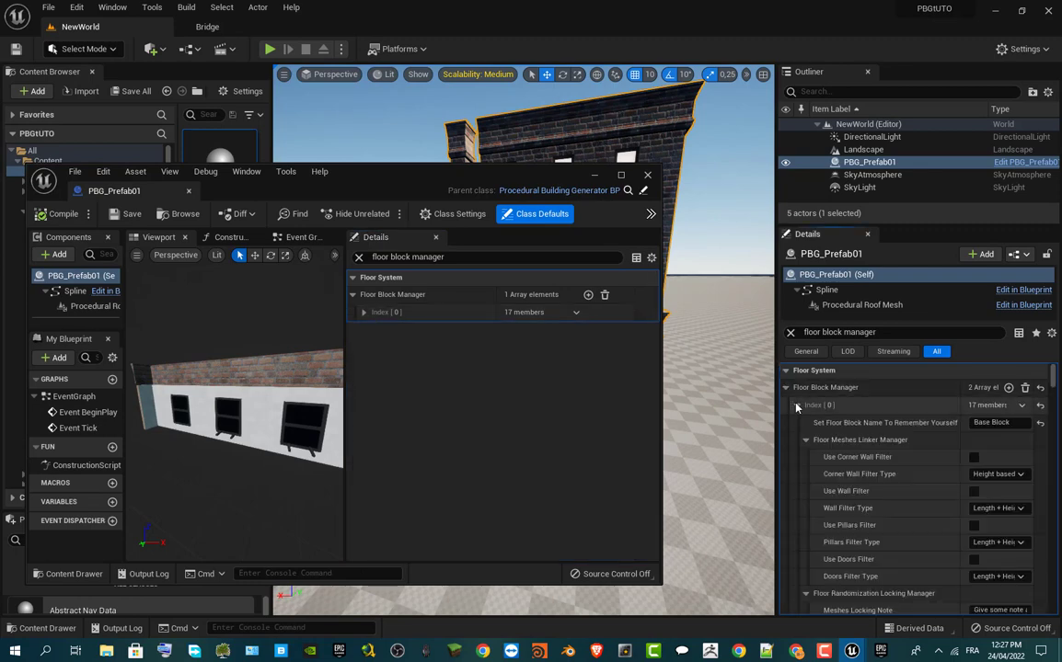
pyautogui.click(797, 405)
pyautogui.click(797, 424)
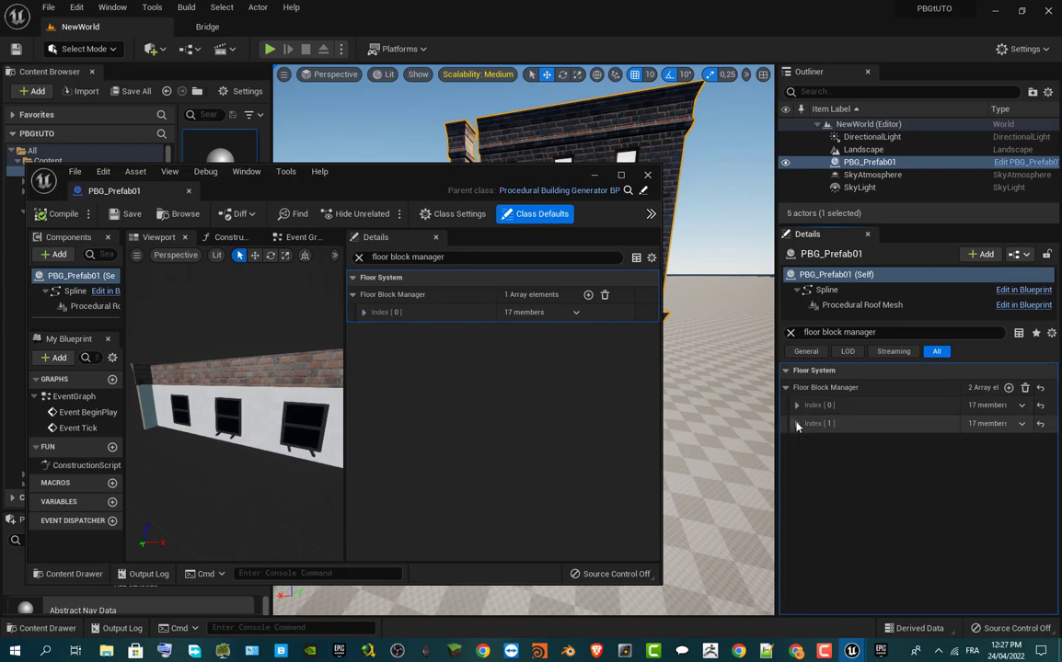
pyautogui.rightClick(403, 294)
pyautogui.click(451, 372)
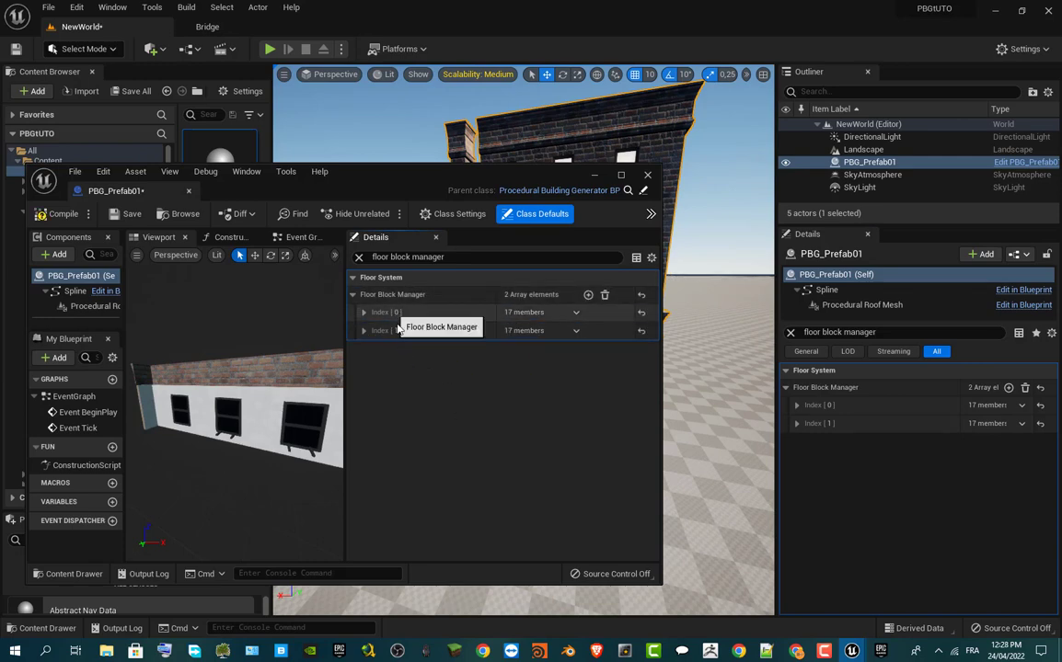
pyautogui.click(43, 221)
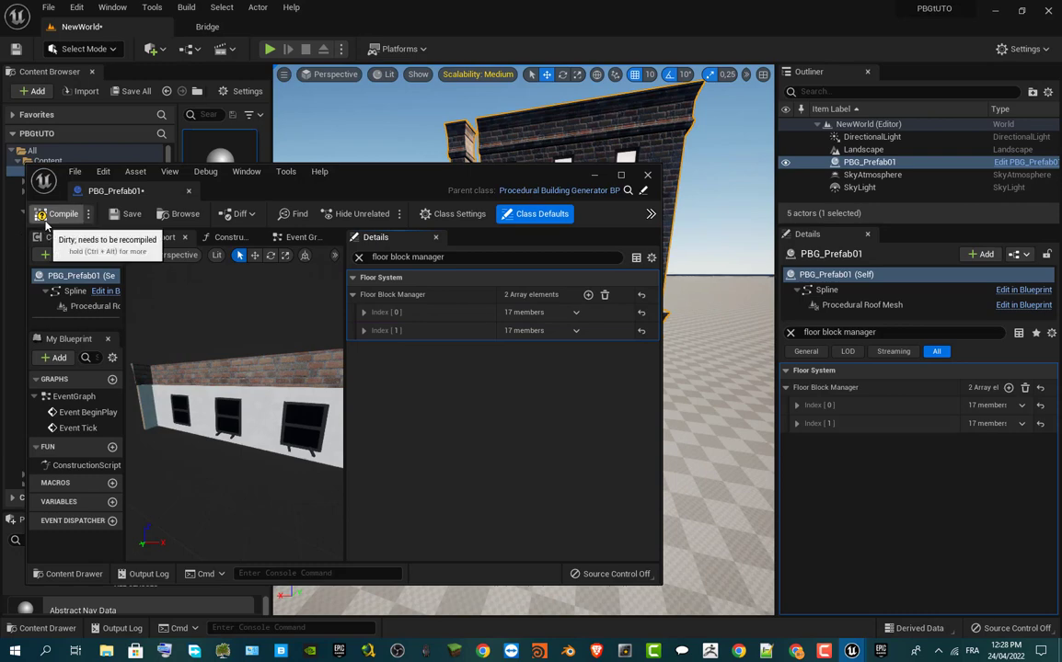
# - Filter the level building's properties by "roof block manager" and copy the whole Roof Block Manager array
pyautogui.click(790, 332)
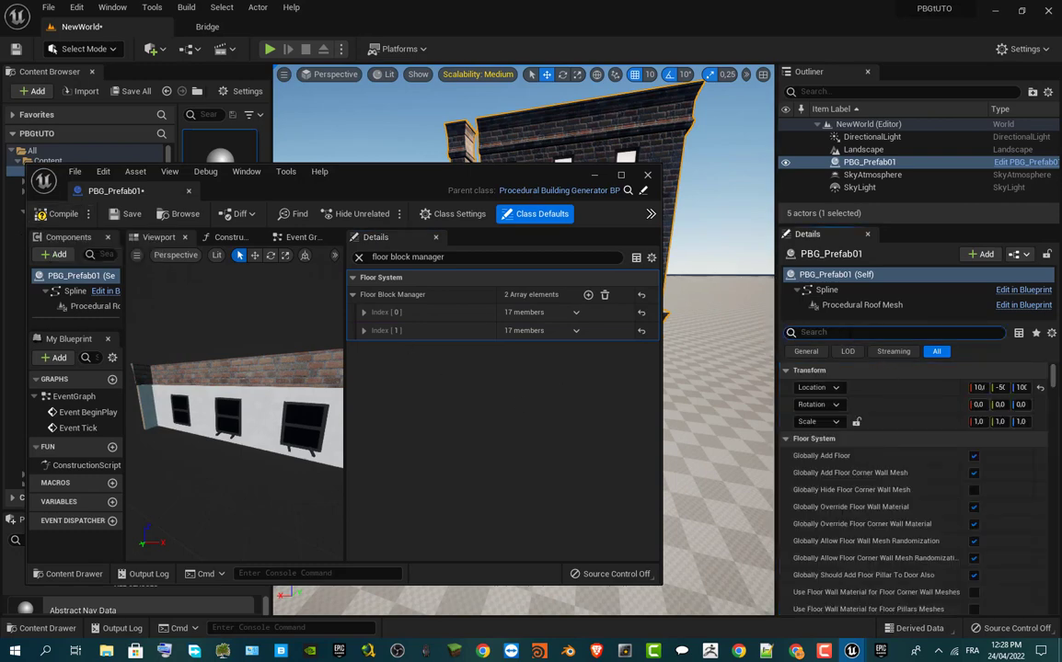
pyautogui.write('roo')
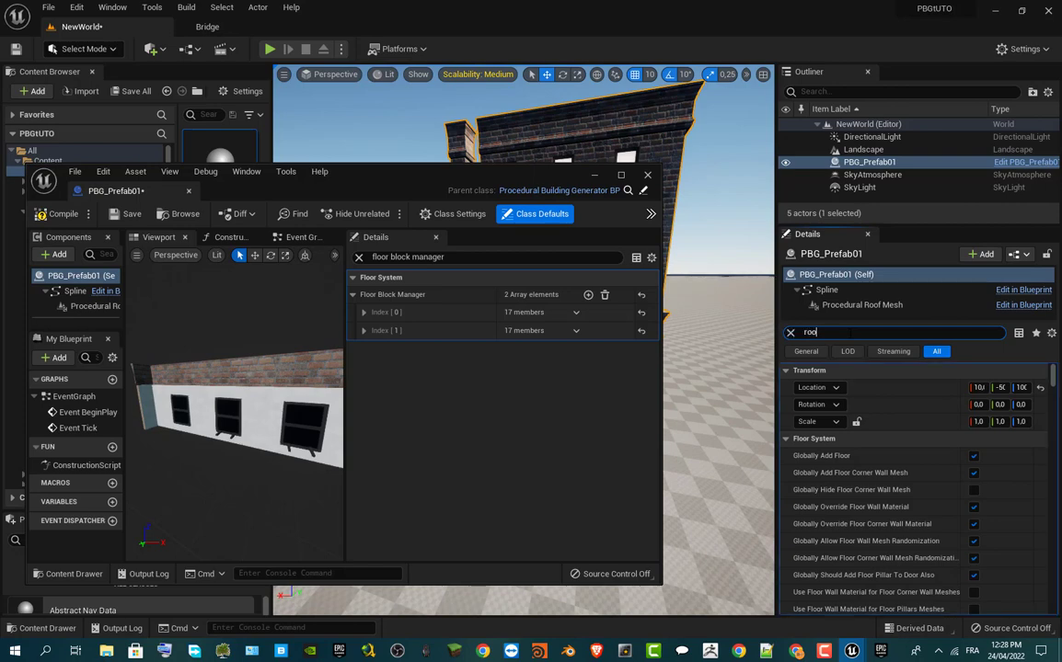
pyautogui.write('f bl')
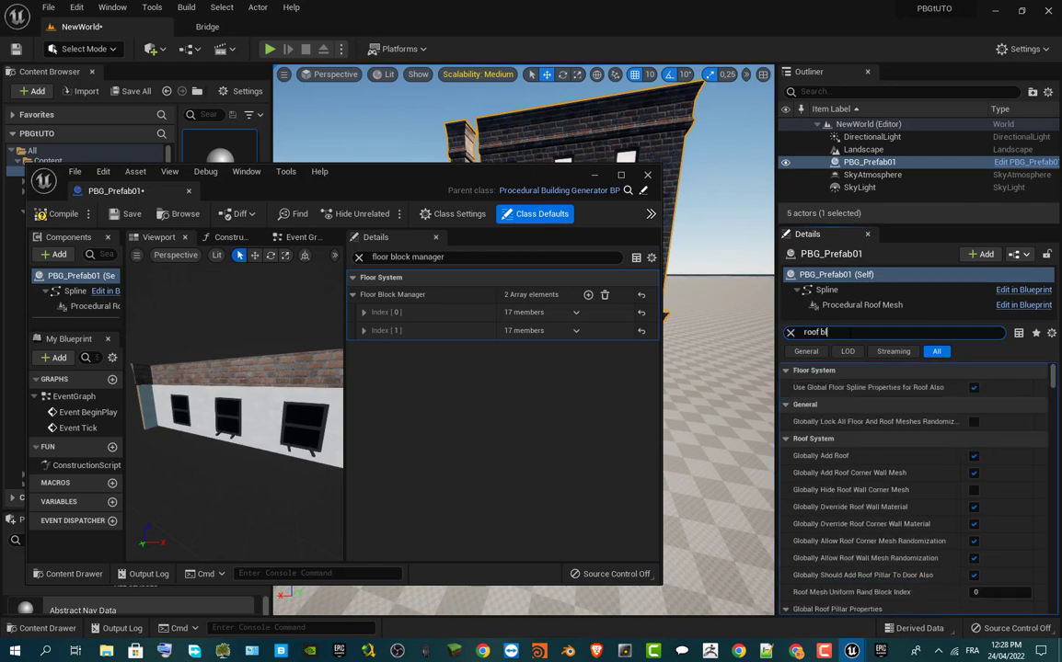
pyautogui.write('ock mana')
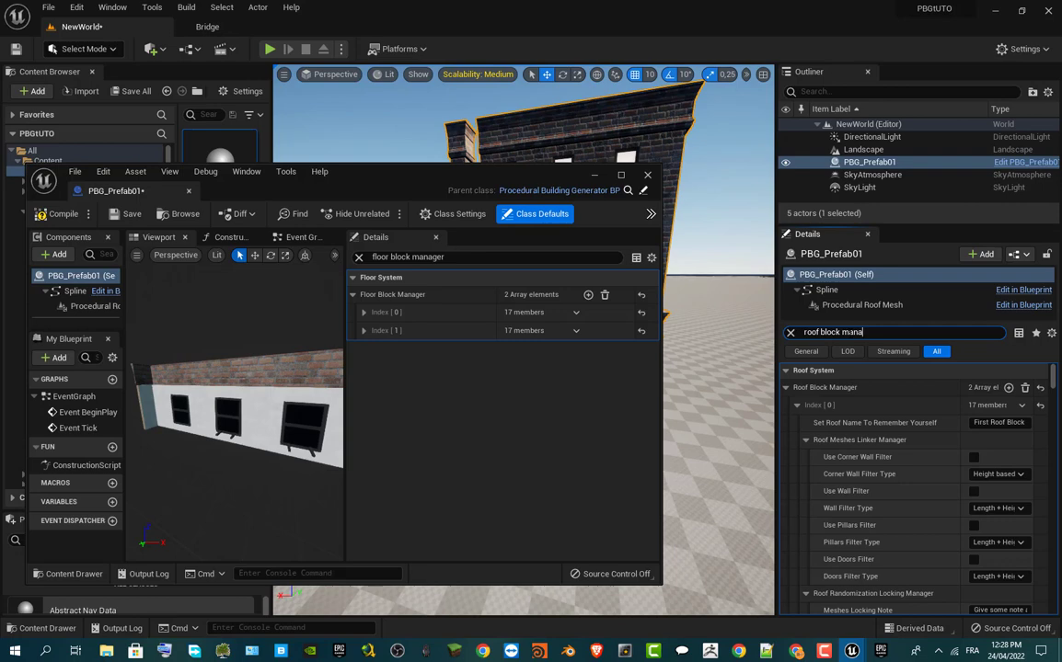
pyautogui.write('ger')
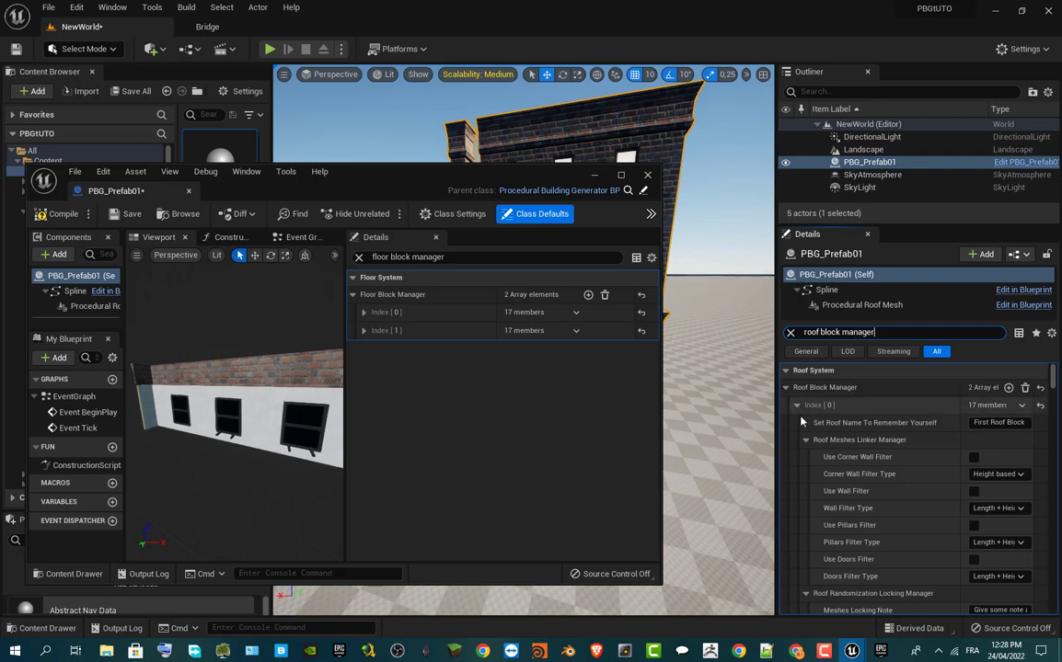
pyautogui.click(788, 390)
pyautogui.rightClick(822, 389)
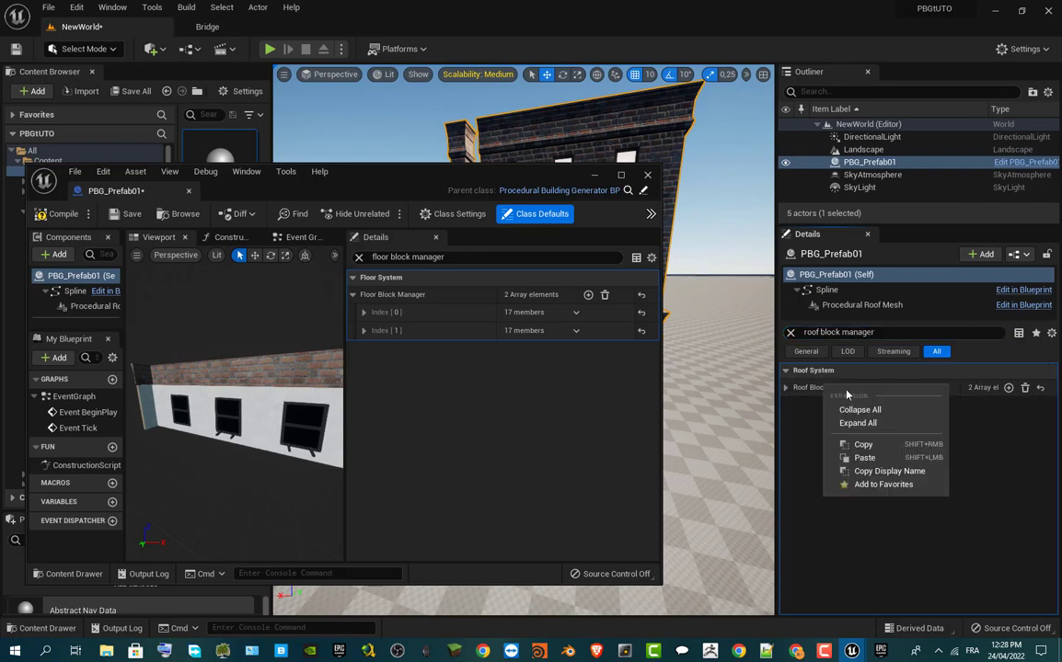
pyautogui.click(860, 444)
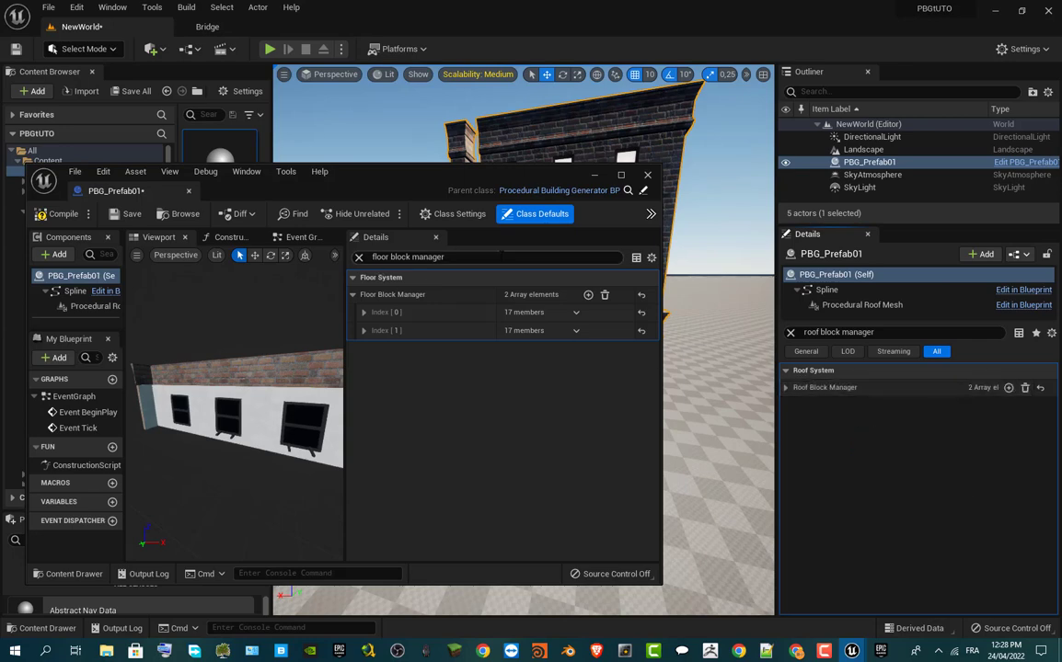
# - Change the property filter in the blueprint's class defaults to "roof block manager"
pyautogui.click(377, 258)
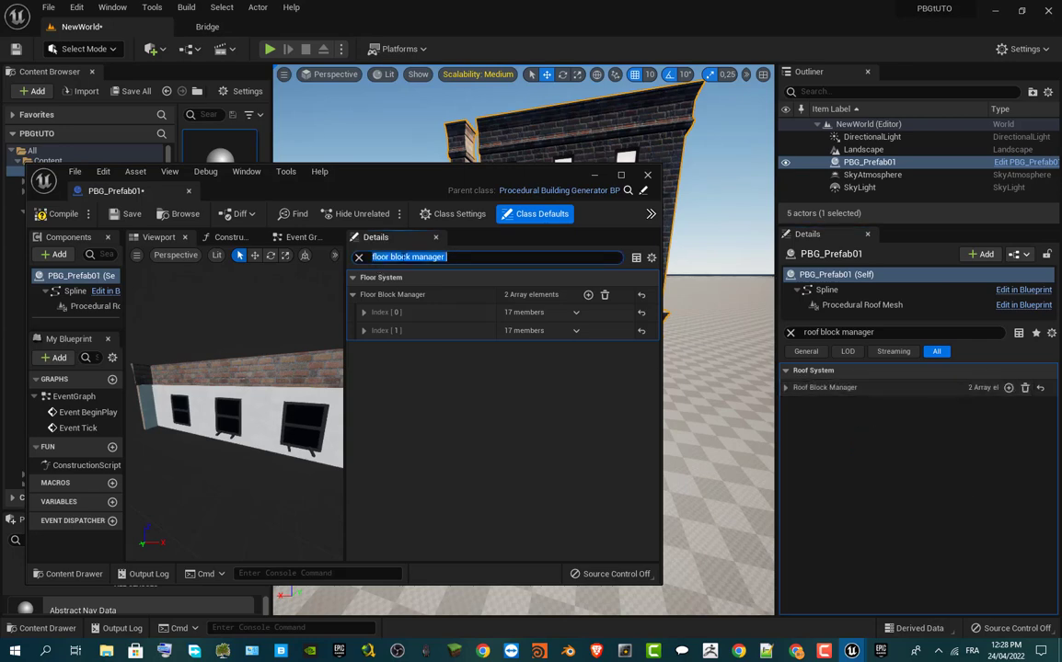
pyautogui.press('Home')
pyautogui.press('Delete')
pyautogui.press('Delete')
pyautogui.press('Delete')
pyautogui.press('Delete')
pyautogui.press('Delete')
pyautogui.press('Delete')
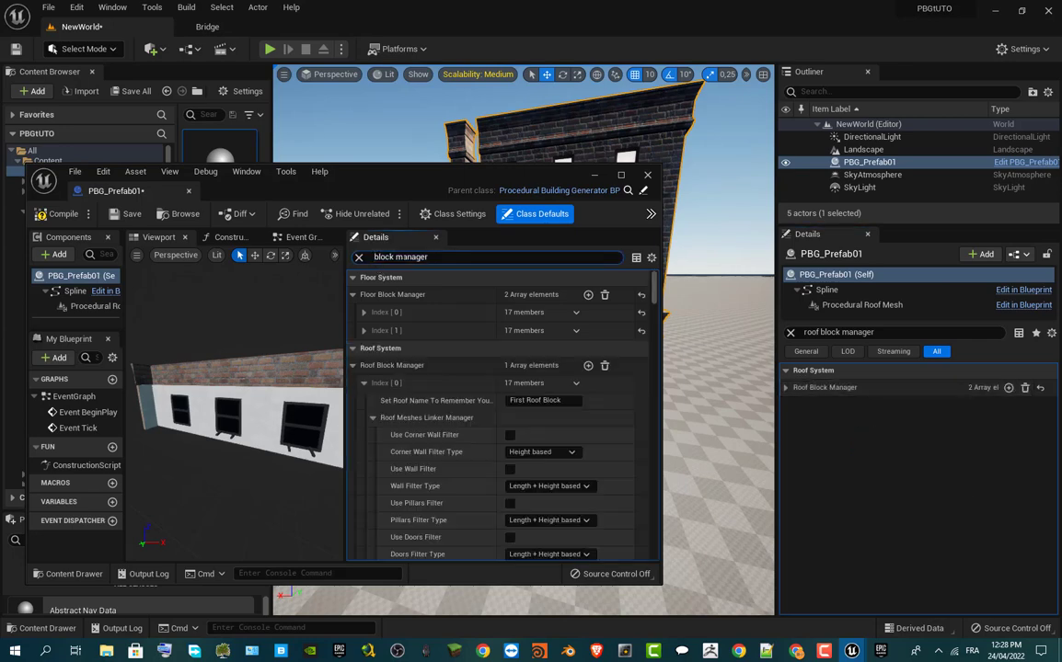
pyautogui.write('roof')
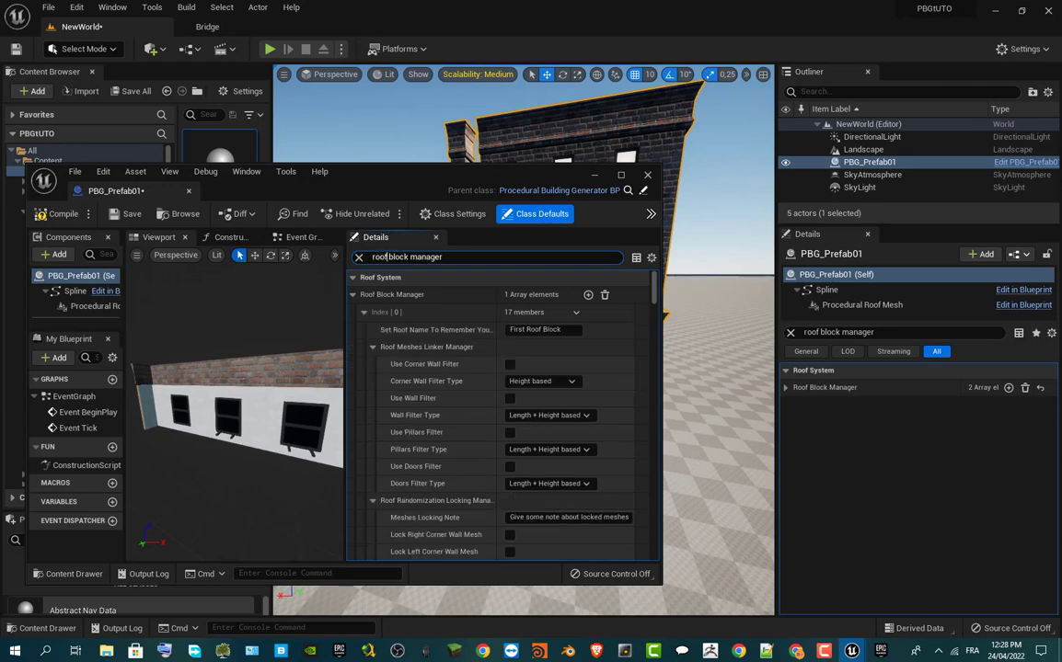
# - Paste the copied array onto Roof Block Manager in the PBG_Prefab01 blueprint's class defaults
pyautogui.click(397, 278)
pyautogui.rightClick(398, 280)
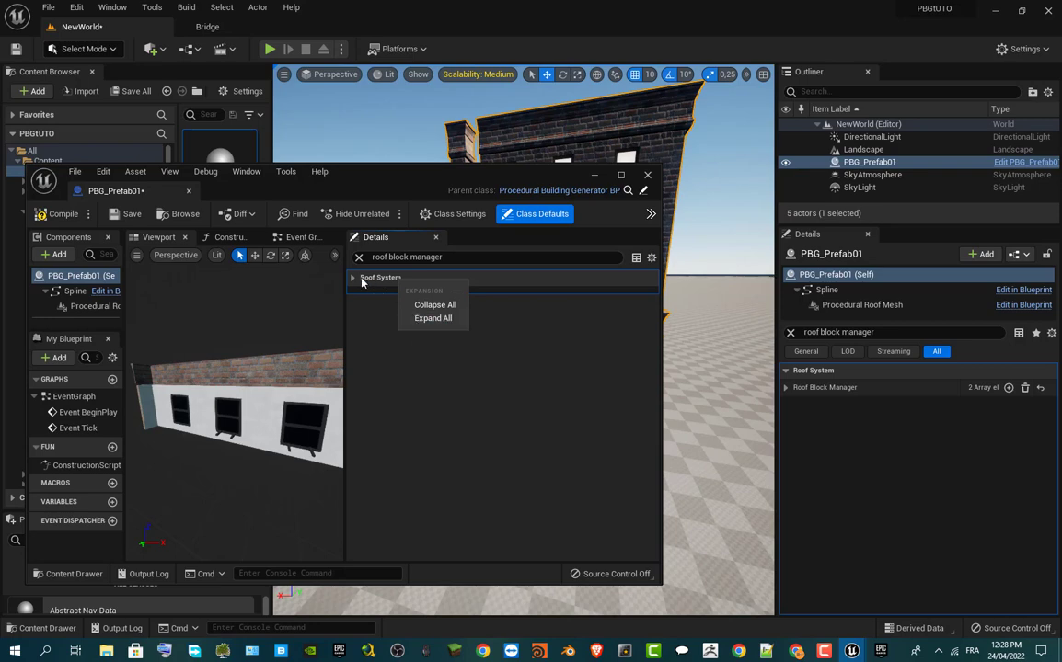
pyautogui.click(432, 319)
pyautogui.rightClick(401, 285)
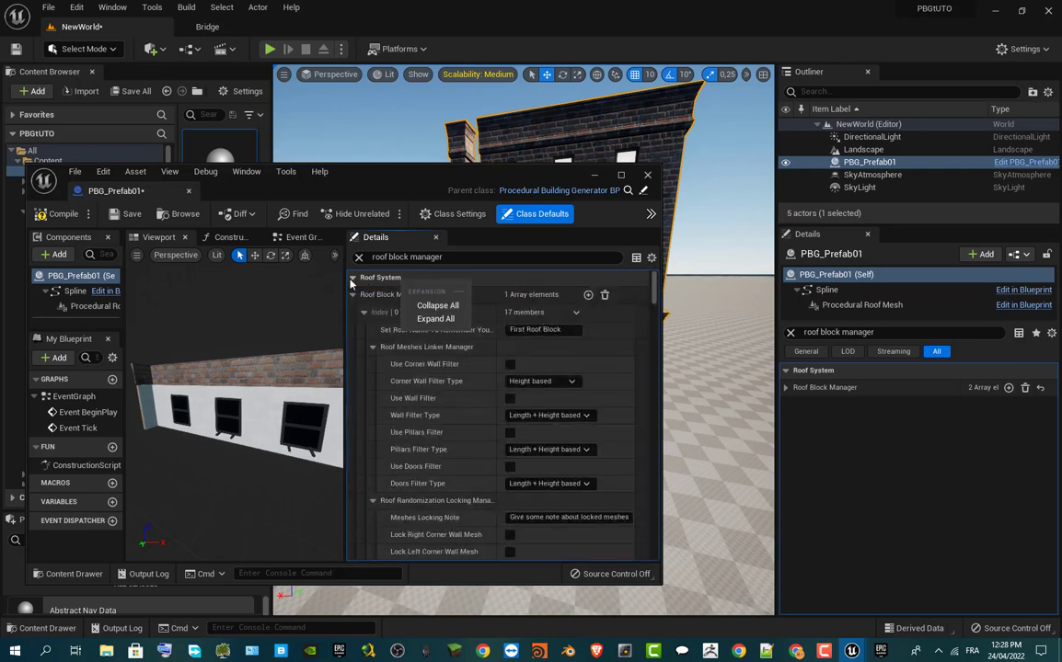
pyautogui.click(432, 304)
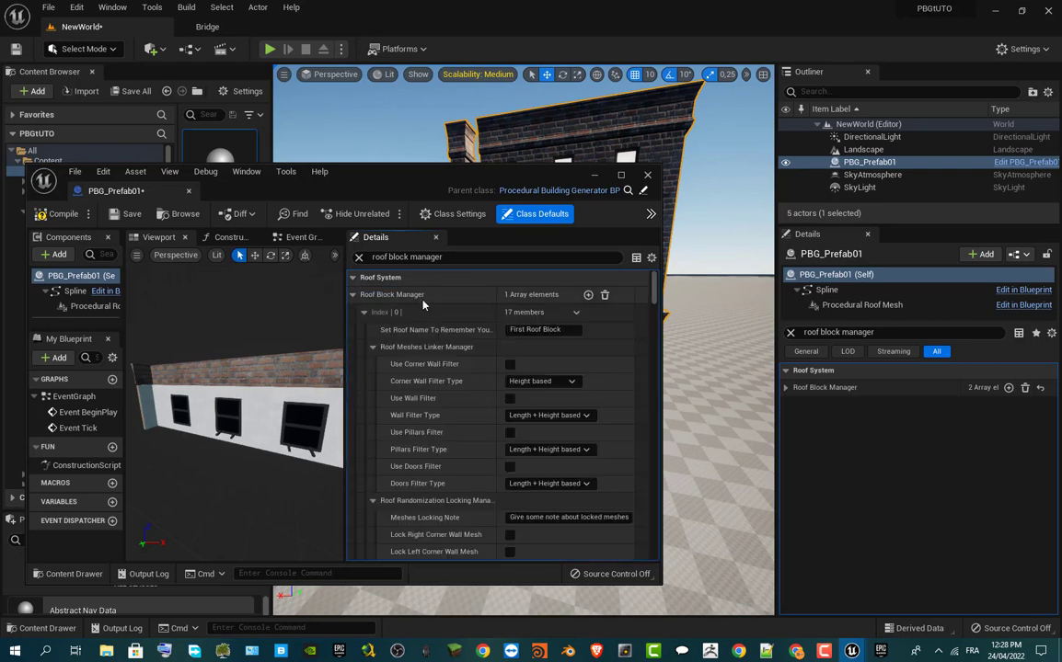
pyautogui.rightClick(446, 296)
pyautogui.click(485, 366)
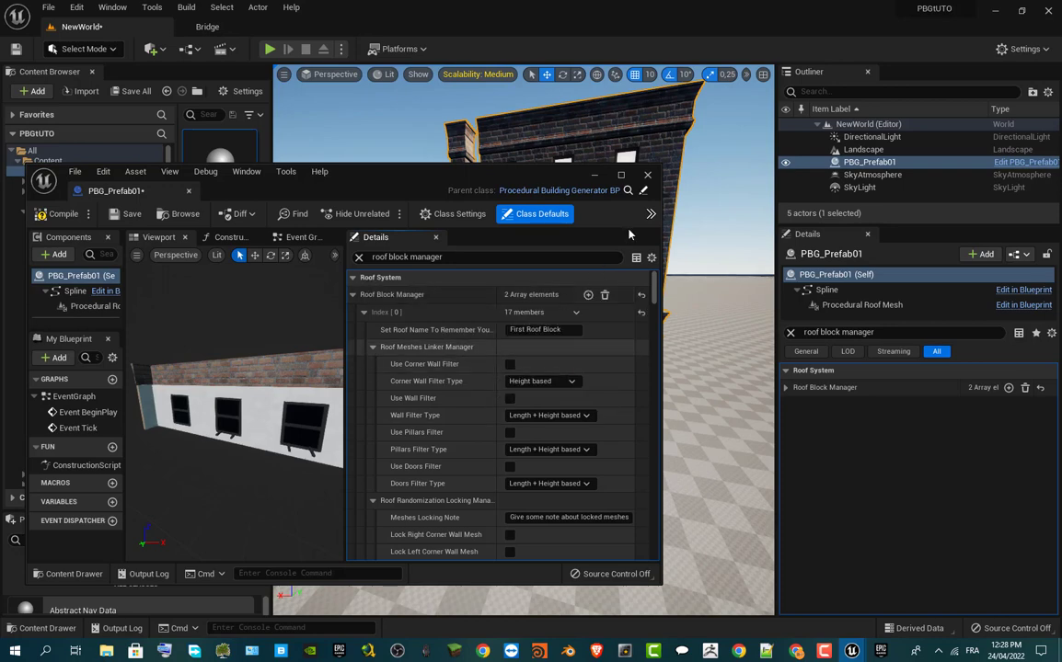
# - Compile the PBG_Prefab01 blueprint with the pasted floor and roof block settings
pyautogui.click(620, 175)
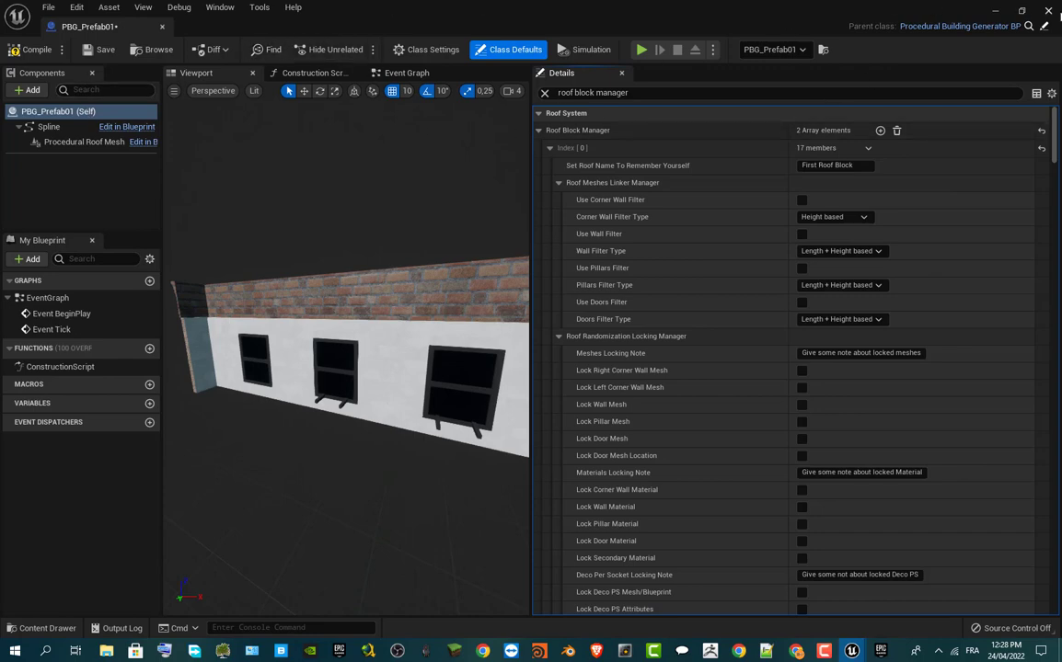
pyautogui.doubleClick(921, 10)
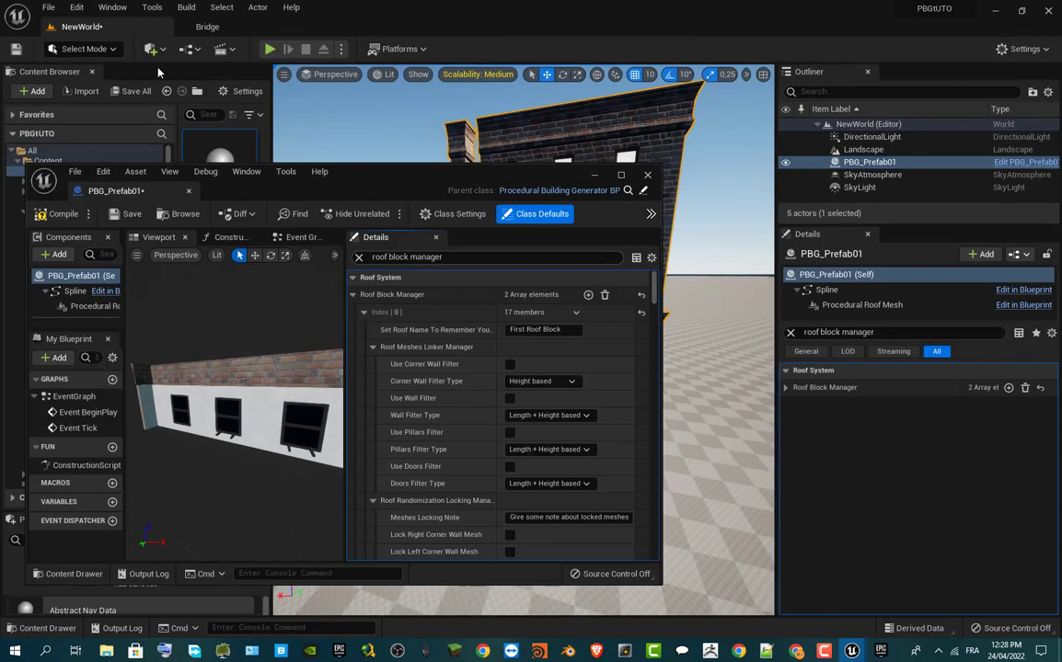
pyautogui.click(69, 219)
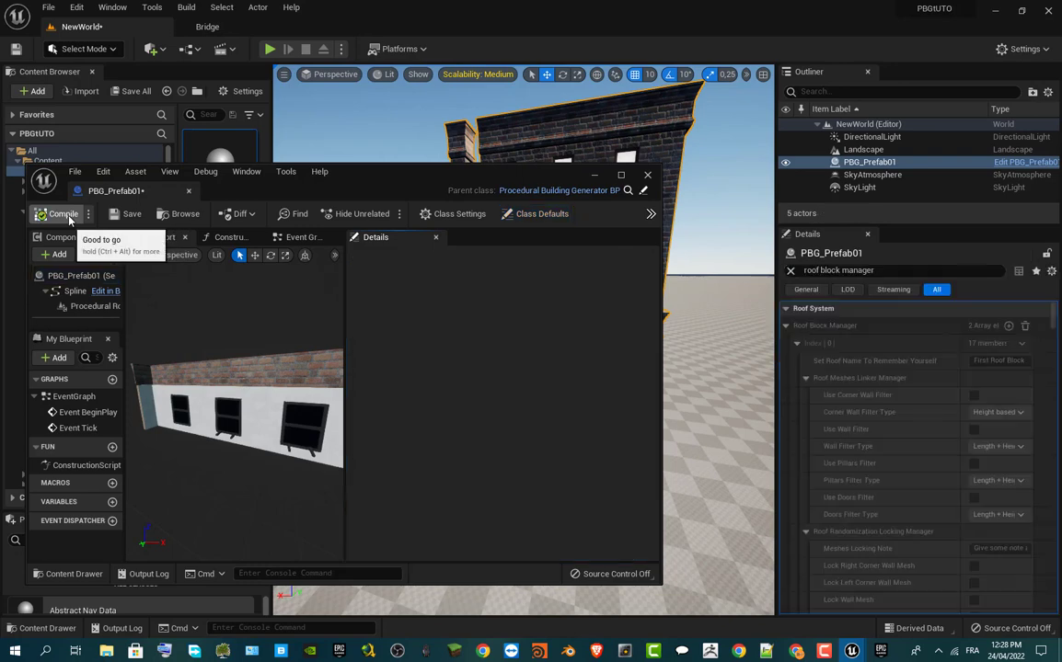
# - Clear the property filter in the blueprint's class settings, expand all categories and disable Run Construction Script on Drag
pyautogui.click(622, 175)
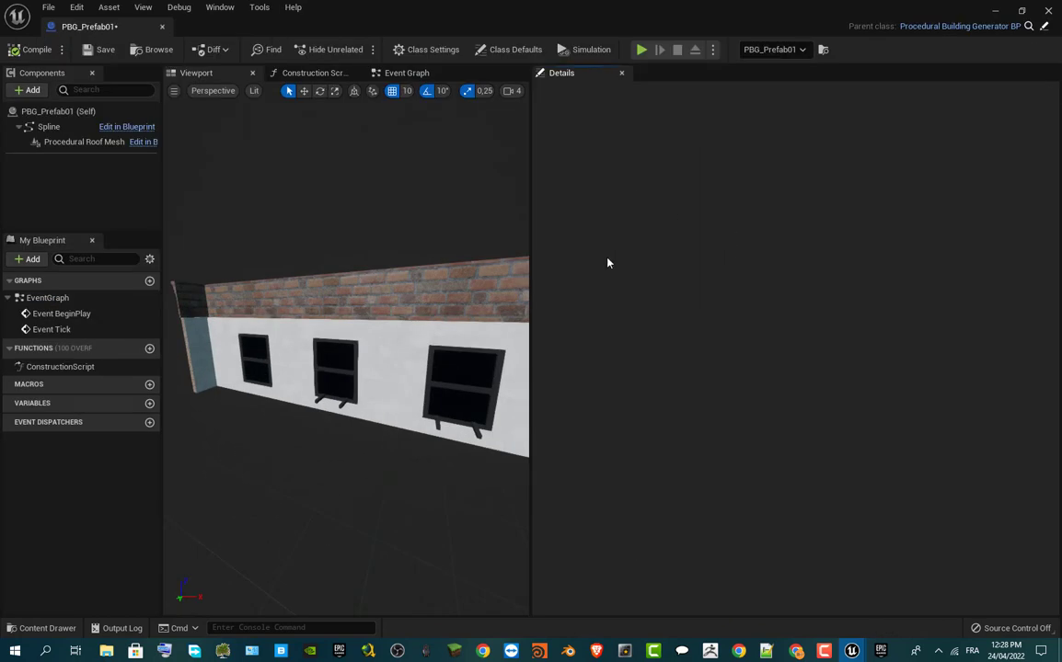
pyautogui.click(416, 50)
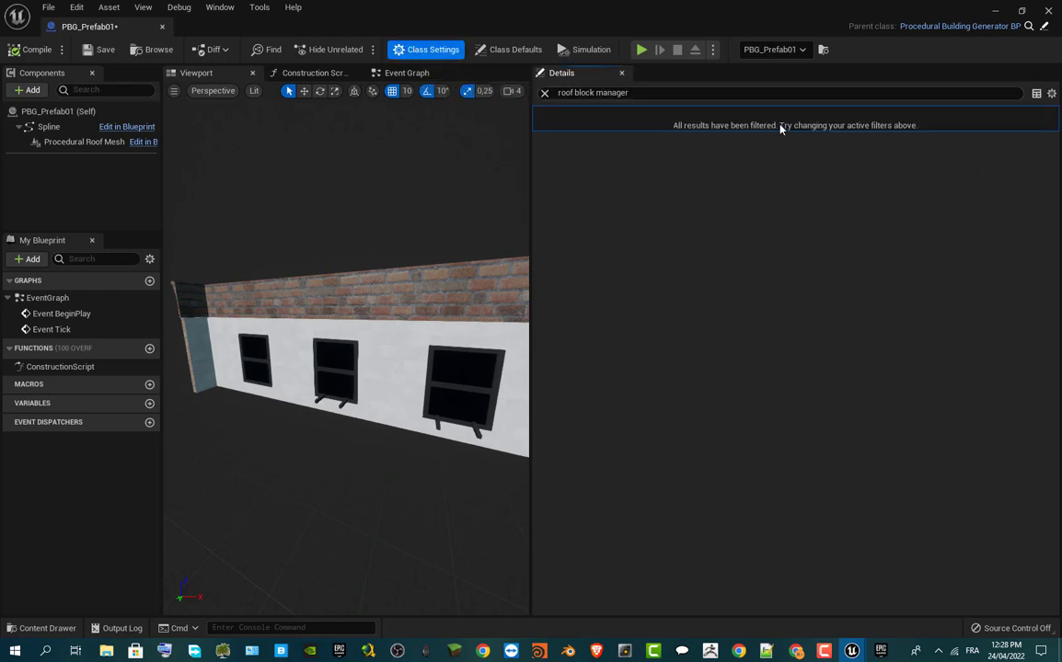
pyautogui.click(545, 93)
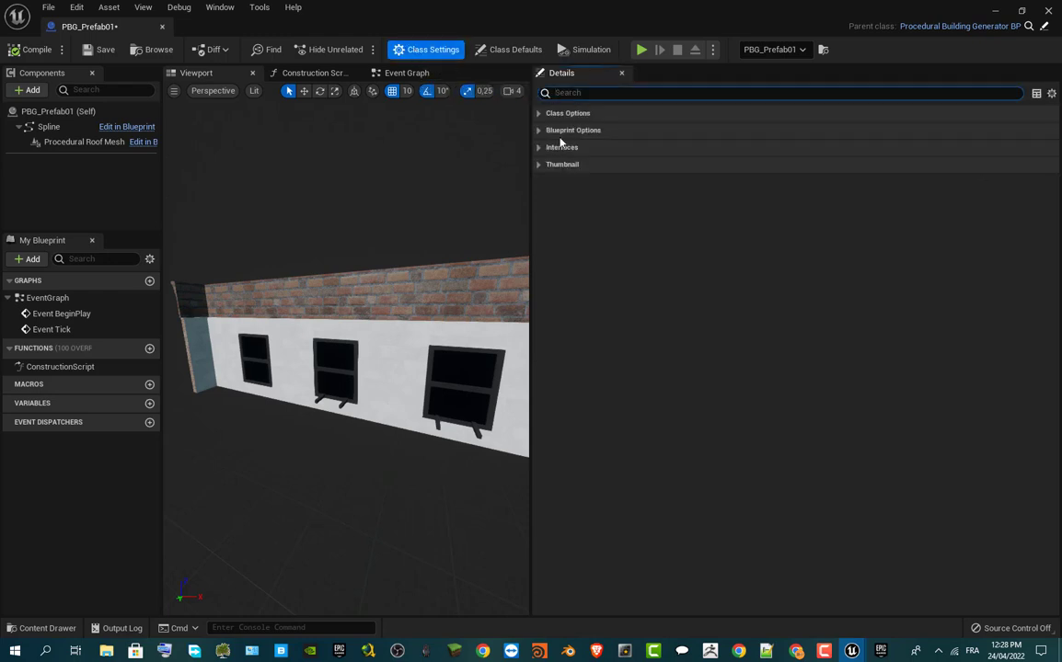
pyautogui.click(543, 114)
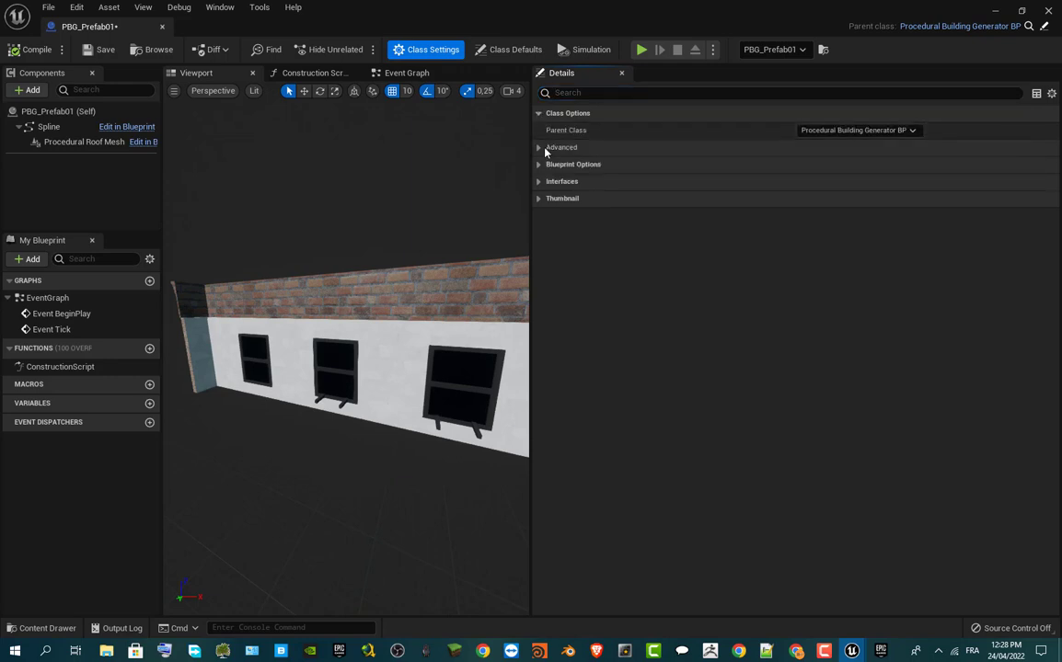
pyautogui.keyDown('shift'); pyautogui.click(544, 147); pyautogui.keyUp('shift')
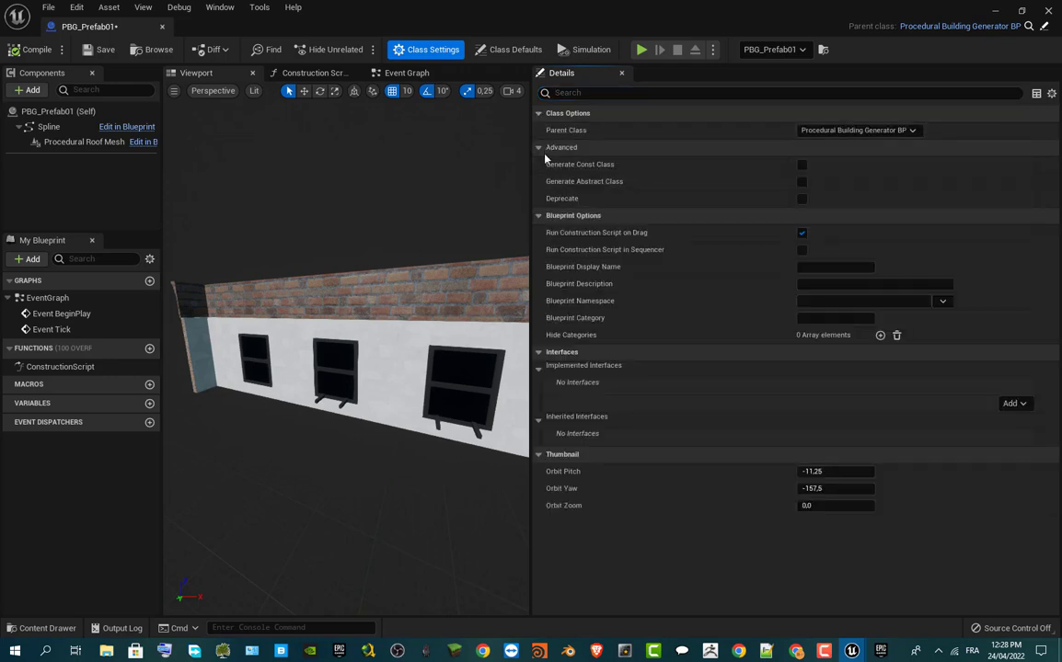
pyautogui.click(801, 233)
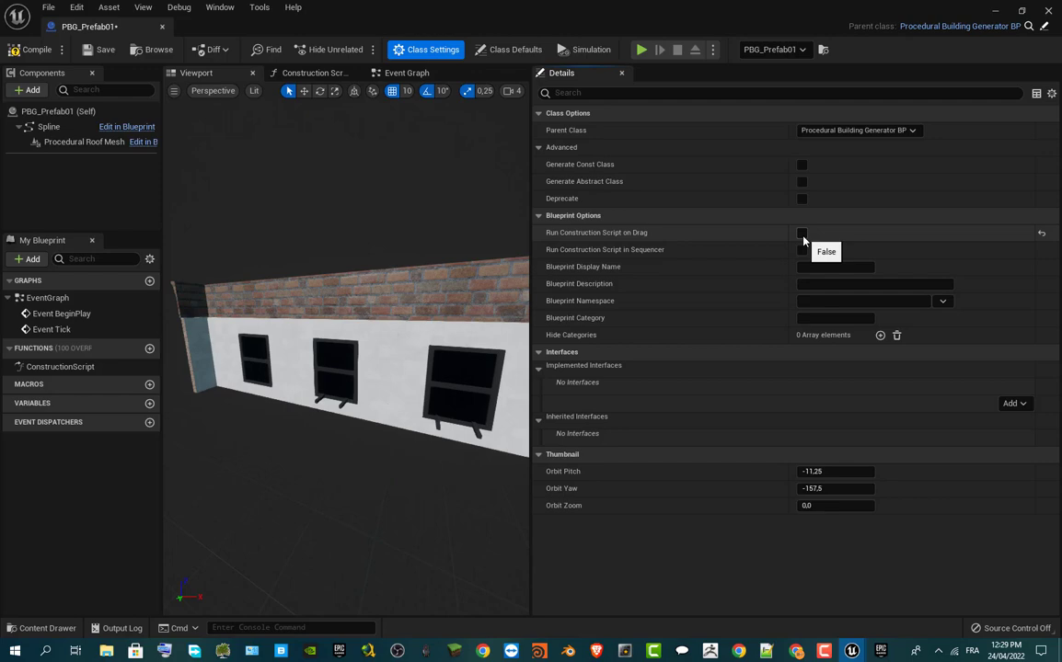
# - Compile the PBG_Prefab01 blueprint with the changed class settings and close its editor
pyautogui.click(37, 53)
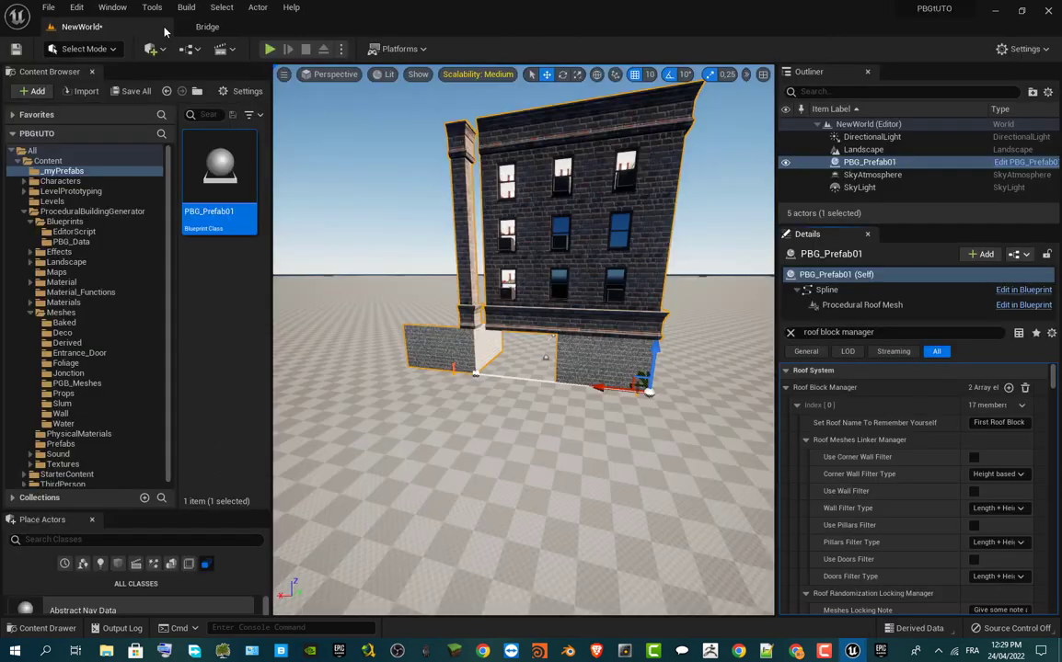
pyautogui.click(162, 26)
# - Place a second PBG_Prefab01 building from the _myPrefabs folder on the empty ground beside the existing one and inspect its facade
pyautogui.moveTo(524, 368)
pyautogui.mouseDown(button='right')
pyautogui.moveTo(552, 368)
pyautogui.moveTo(433, 368)
pyautogui.moveTo(553, 368)
pyautogui.moveTo(515, 368)
pyautogui.mouseUp(button='right')
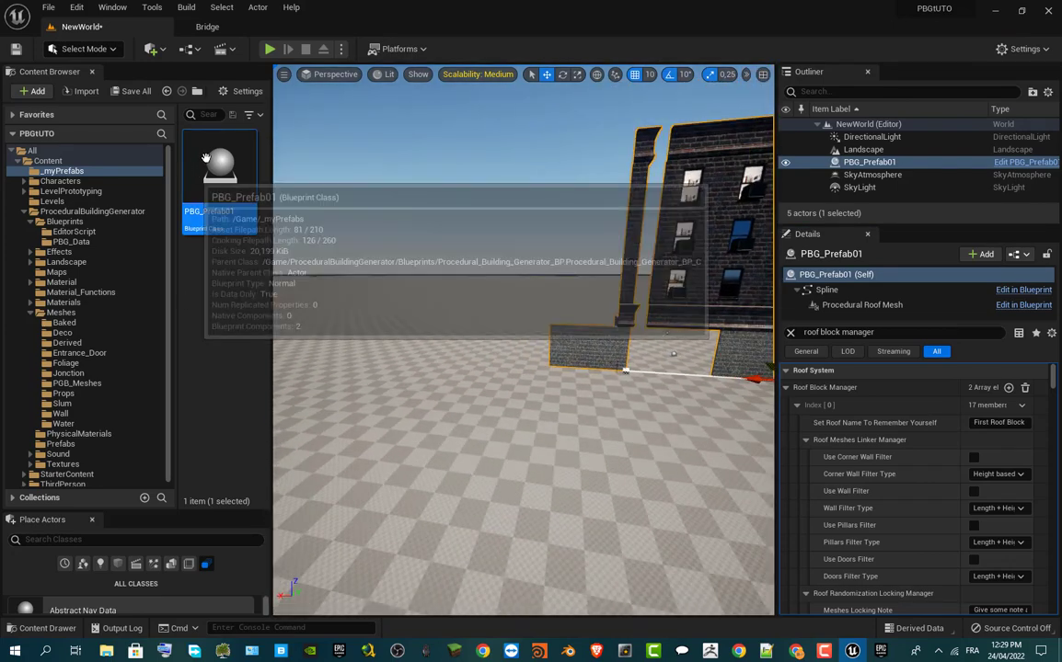
pyautogui.moveTo(219, 184); pyautogui.dragTo(373, 347)
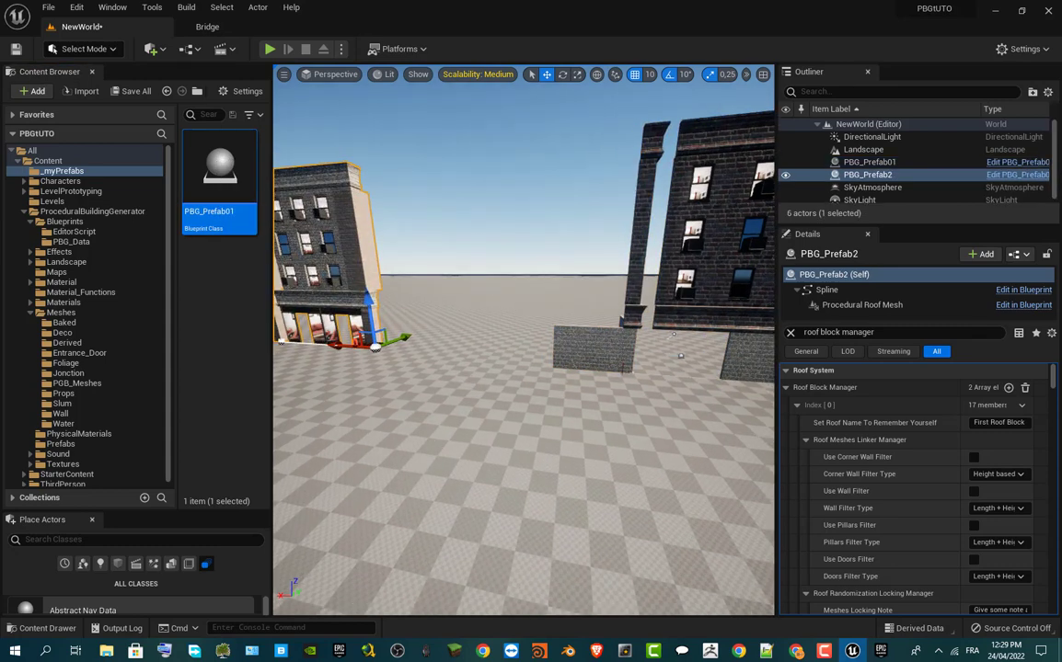
pyautogui.press('f')
pyautogui.scroll(10, 522, 341)
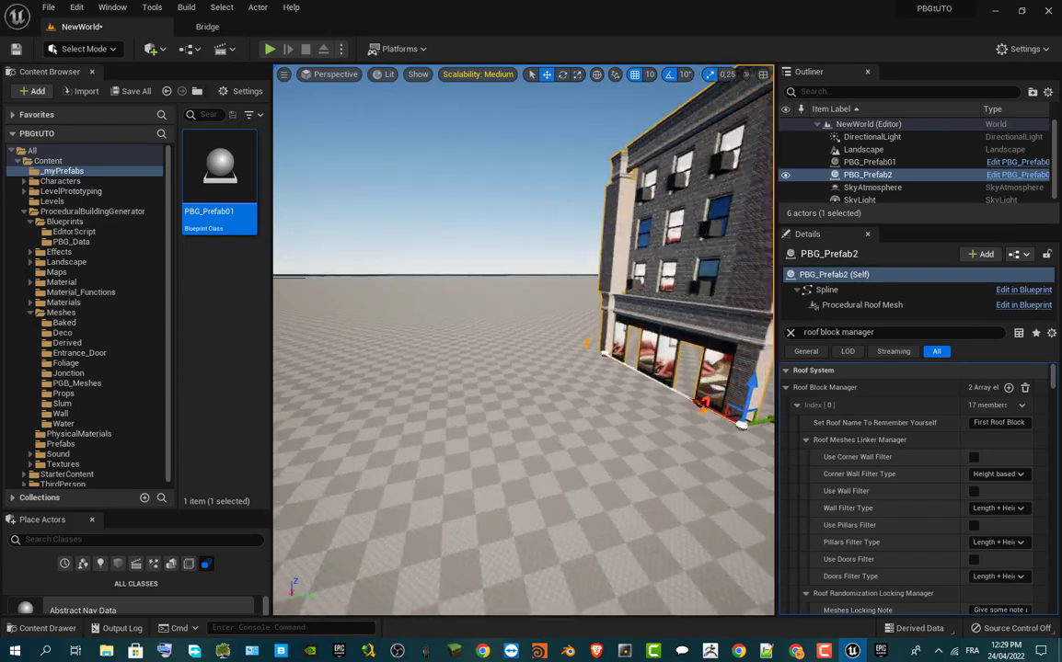
pyautogui.moveTo(522, 341); pyautogui.dragTo(523, 340, button='right')
pyautogui.moveTo(439, 524); pyautogui.dragTo(439, 523, button='right')
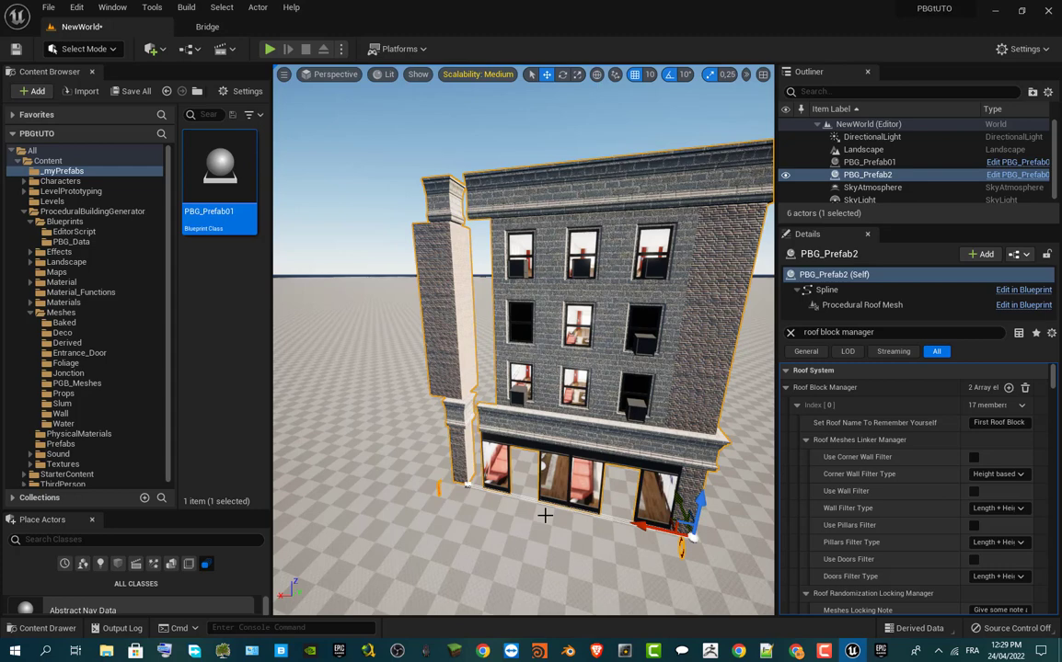